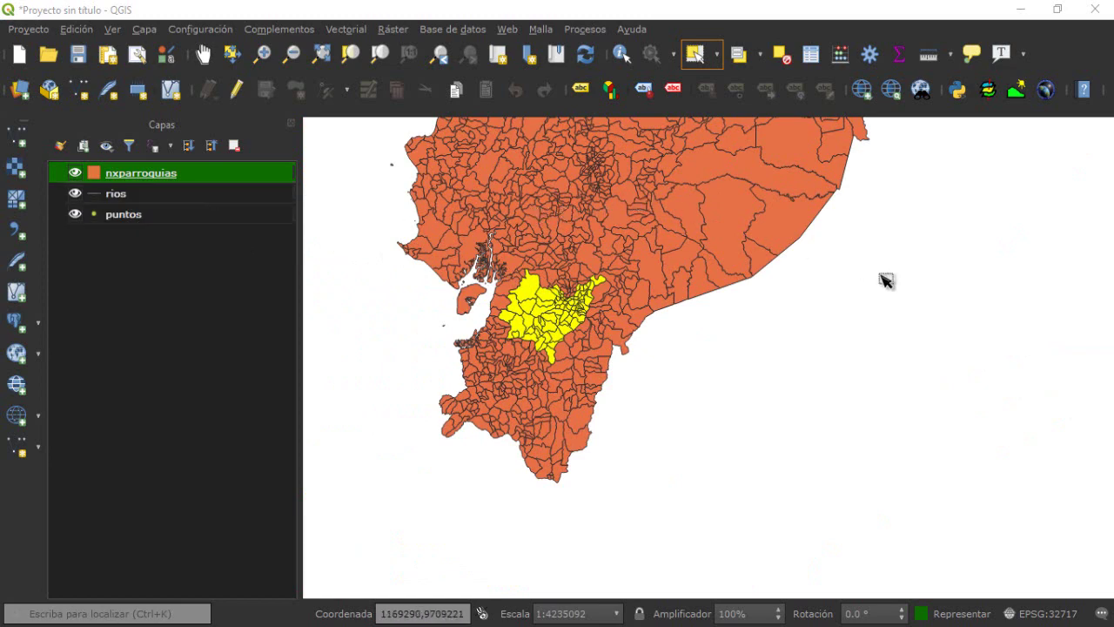
Clear the current parish selection on the nxparroquias layer.
{"action": "left_click_drag", "start_coordinate": [878, 271], "coordinate": [875, 297]}
{"action": "mouse_move", "coordinate": [807, 249]}
{"action": "left_mouse_down"}
{"action": "mouse_move", "coordinate": [793, 285]}
{"action": "mouse_move", "coordinate": [854, 368]}
{"action": "left_mouse_up"}
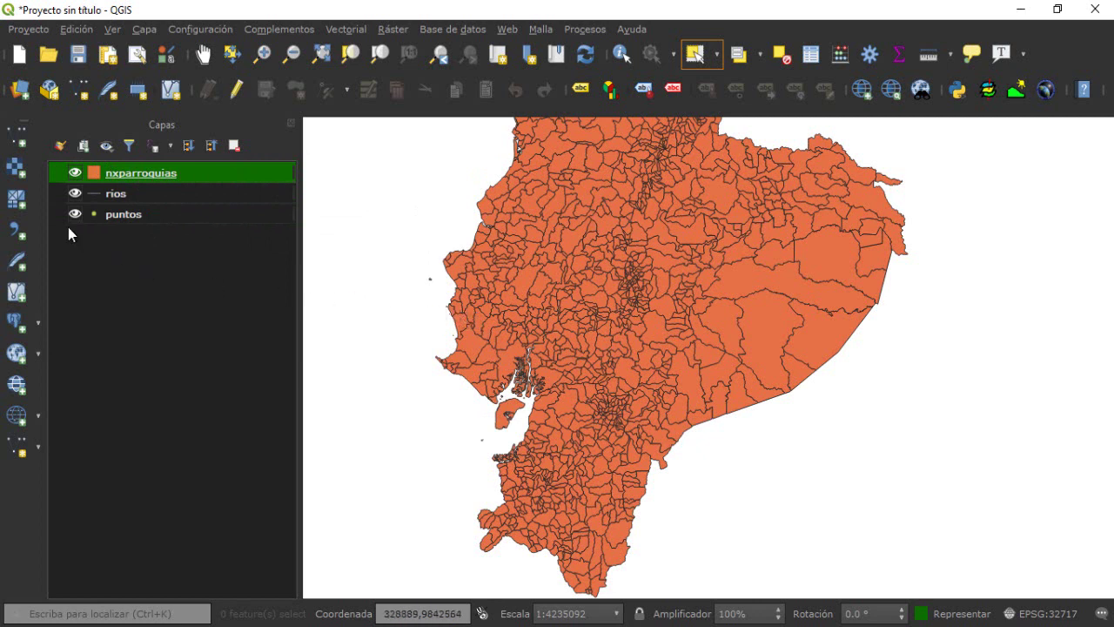
Hide the nxparroquias and rios layers to view the points and rivers beneath, and show both layers again.
{"action": "left_click", "coordinate": [75, 172]}
{"action": "left_click", "coordinate": [77, 189]}
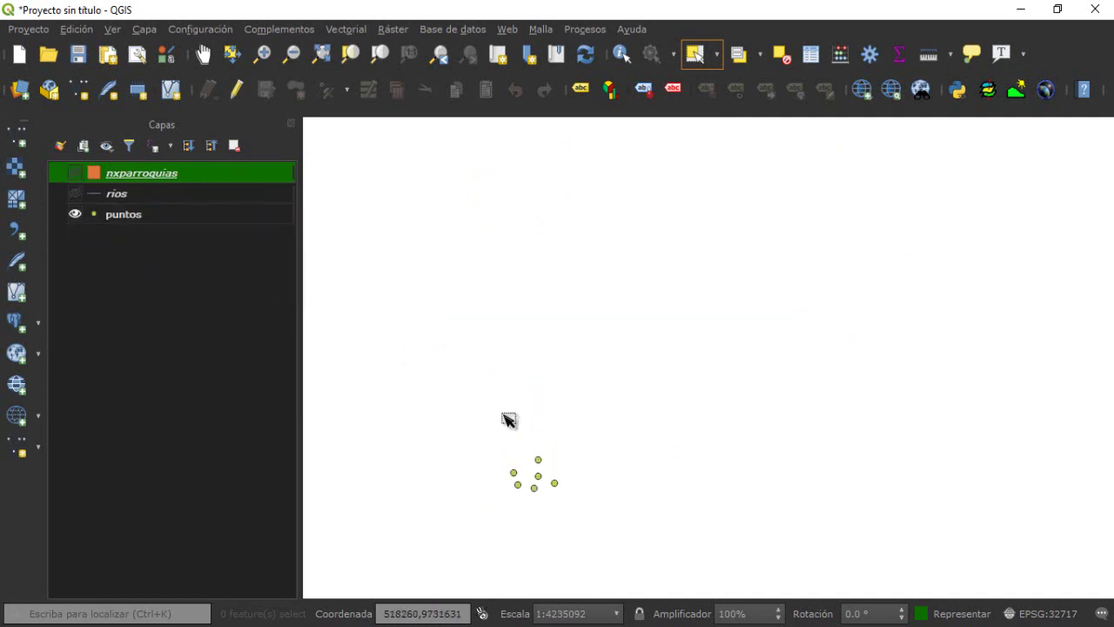
{"action": "left_click", "coordinate": [69, 193]}
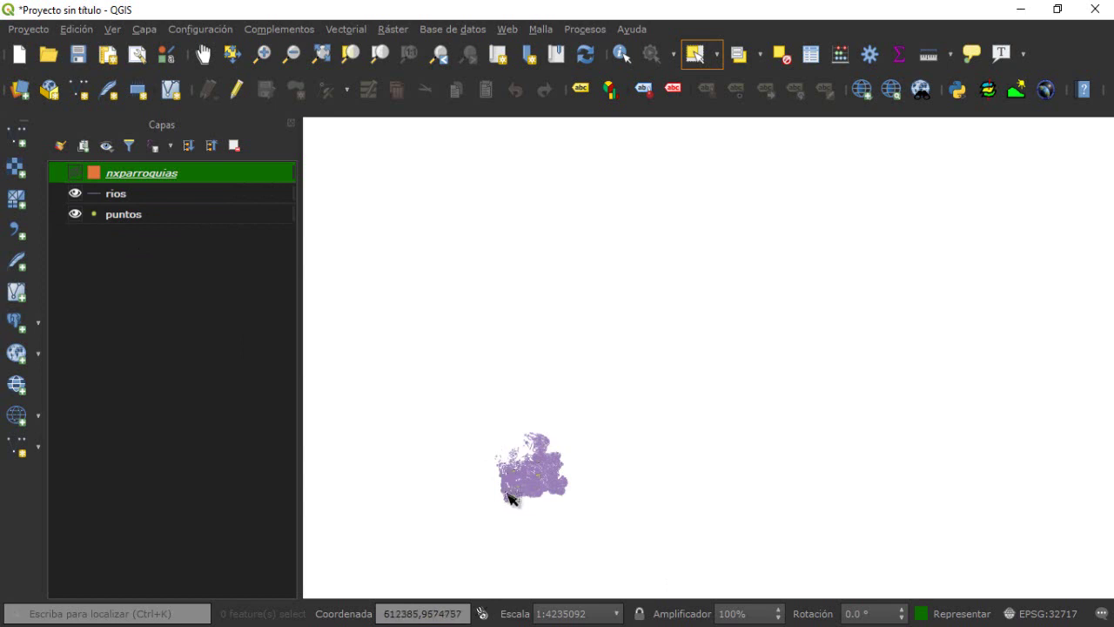
{"action": "left_click", "coordinate": [75, 172]}
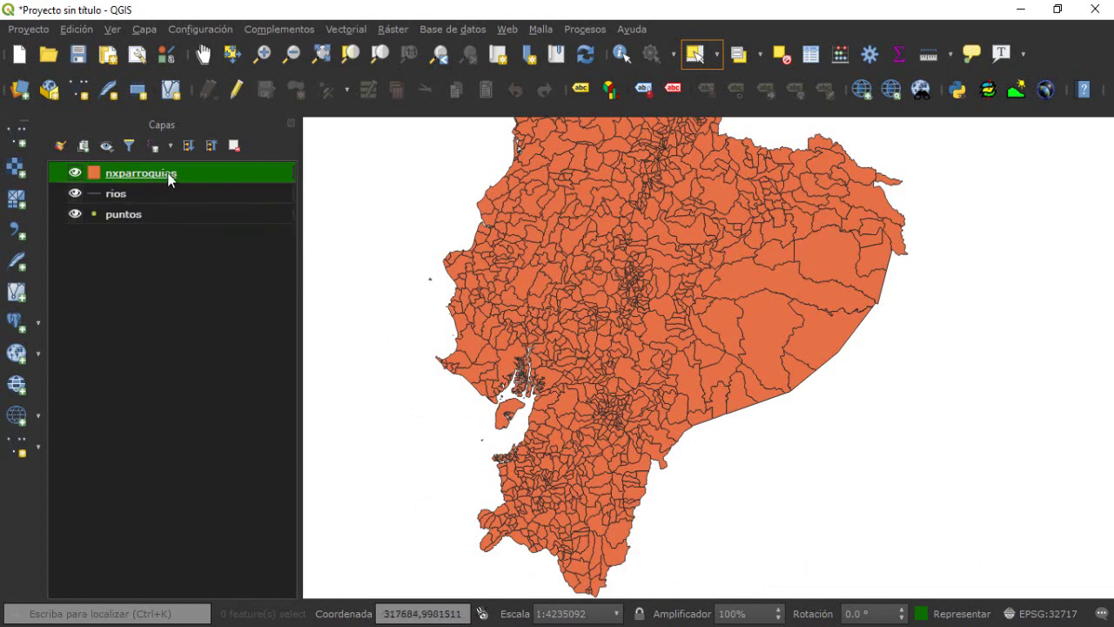
{"action": "left_click", "coordinate": [22, 146]}
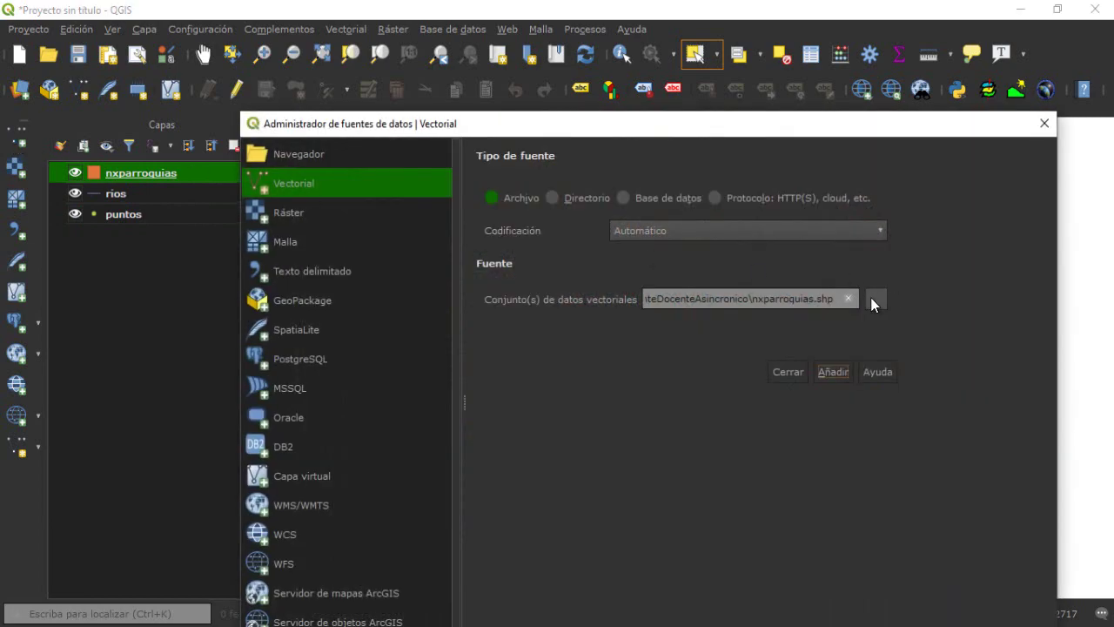
{"action": "left_click", "coordinate": [868, 299]}
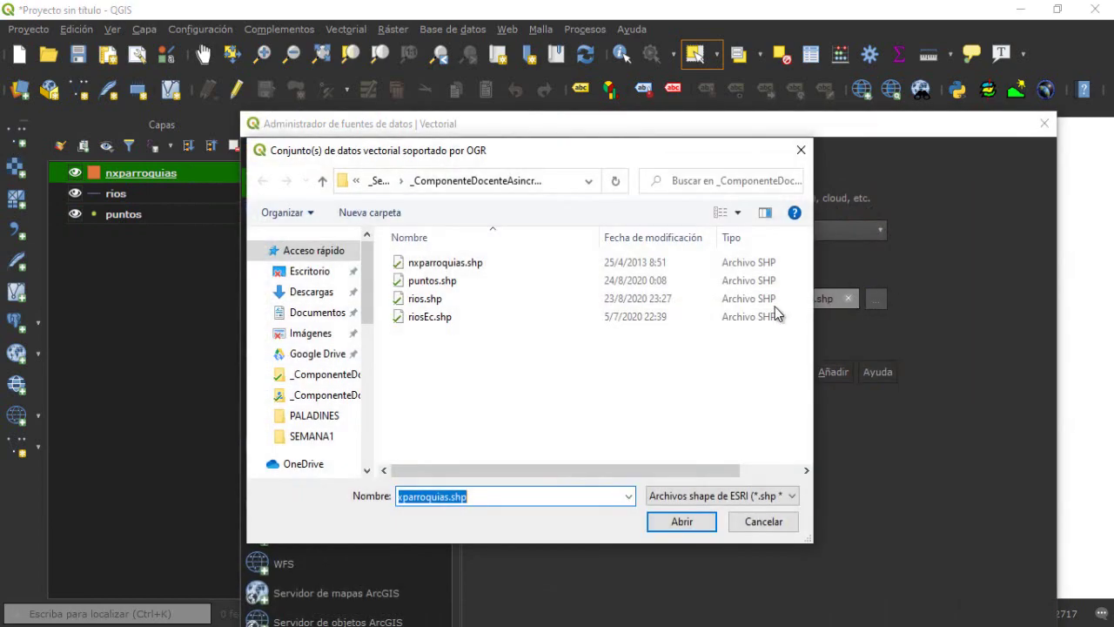
{"action": "left_click_drag", "start_coordinate": [440, 335], "coordinate": [383, 275]}
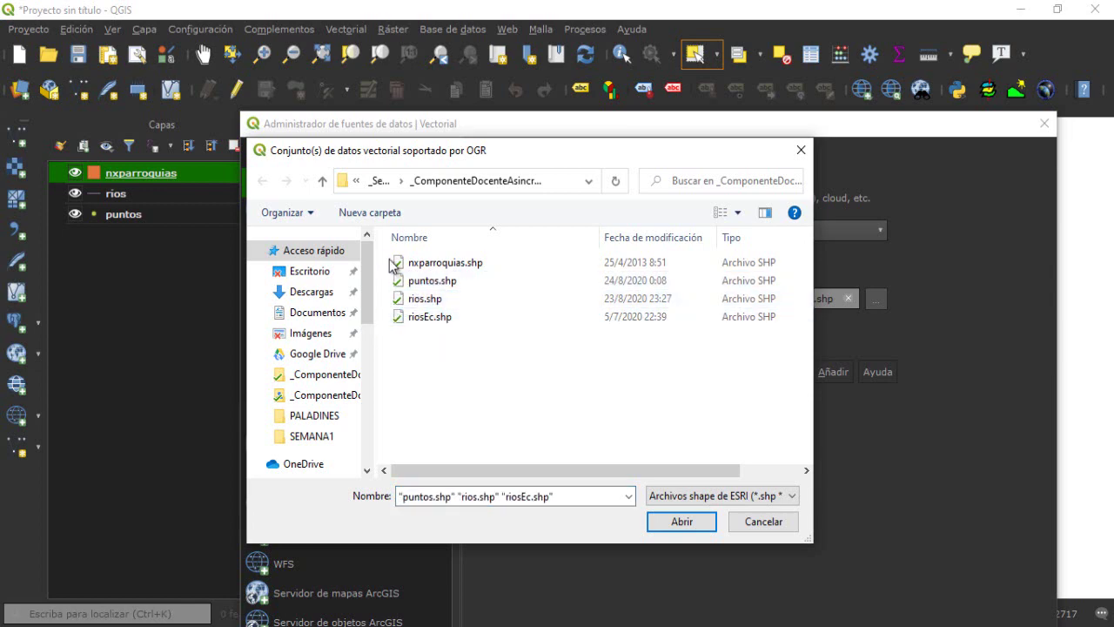
{"action": "left_click", "coordinate": [767, 525]}
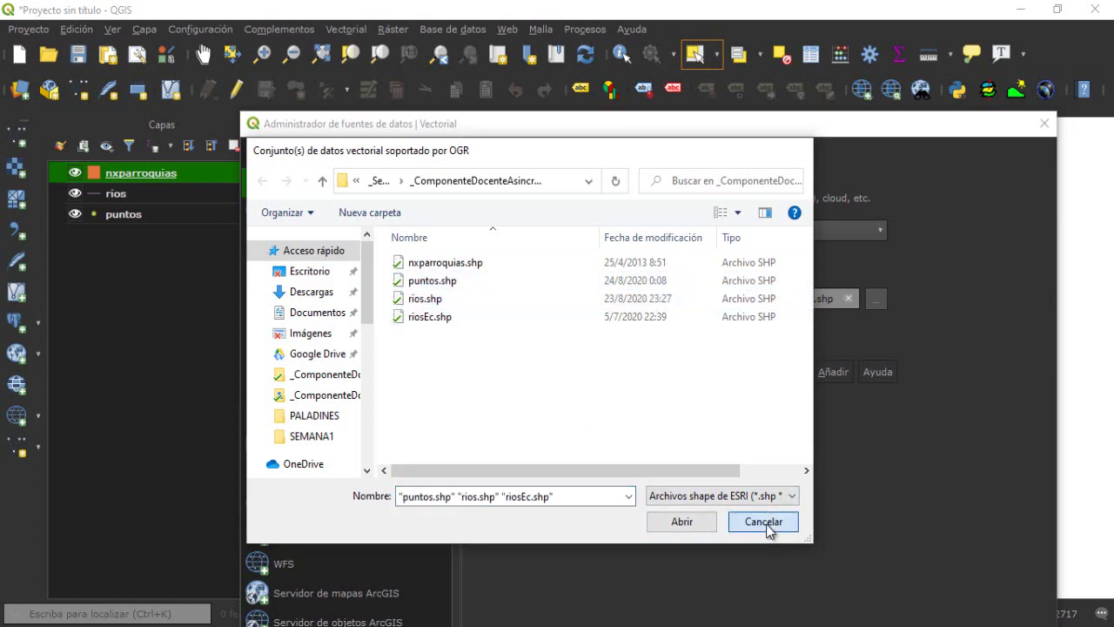
{"action": "left_click", "coordinate": [1036, 126]}
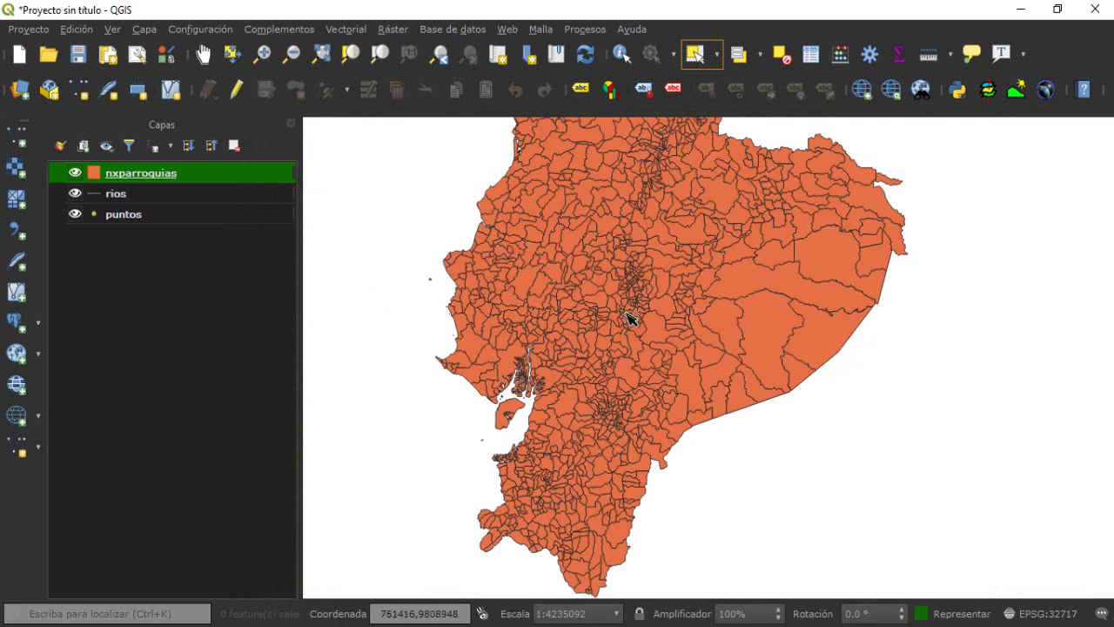
Switch the visibility of the nxparroquias and rios layers off and on to compare them on the map.
{"action": "left_click", "coordinate": [74, 174]}
{"action": "left_click", "coordinate": [74, 173]}
{"action": "left_click", "coordinate": [75, 194]}
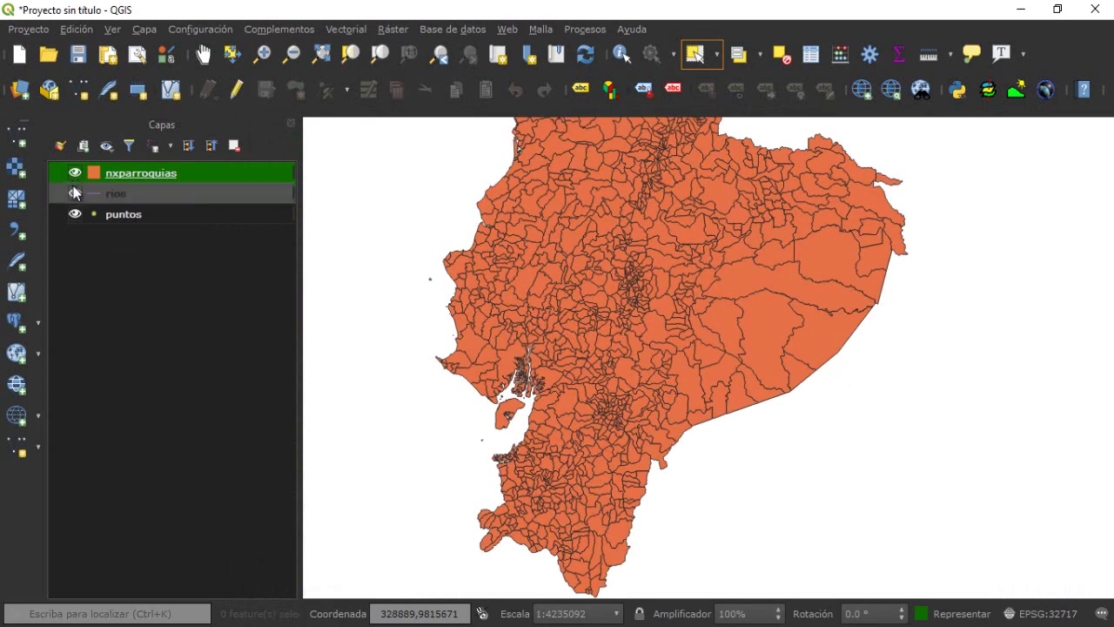
{"action": "left_click", "coordinate": [75, 193]}
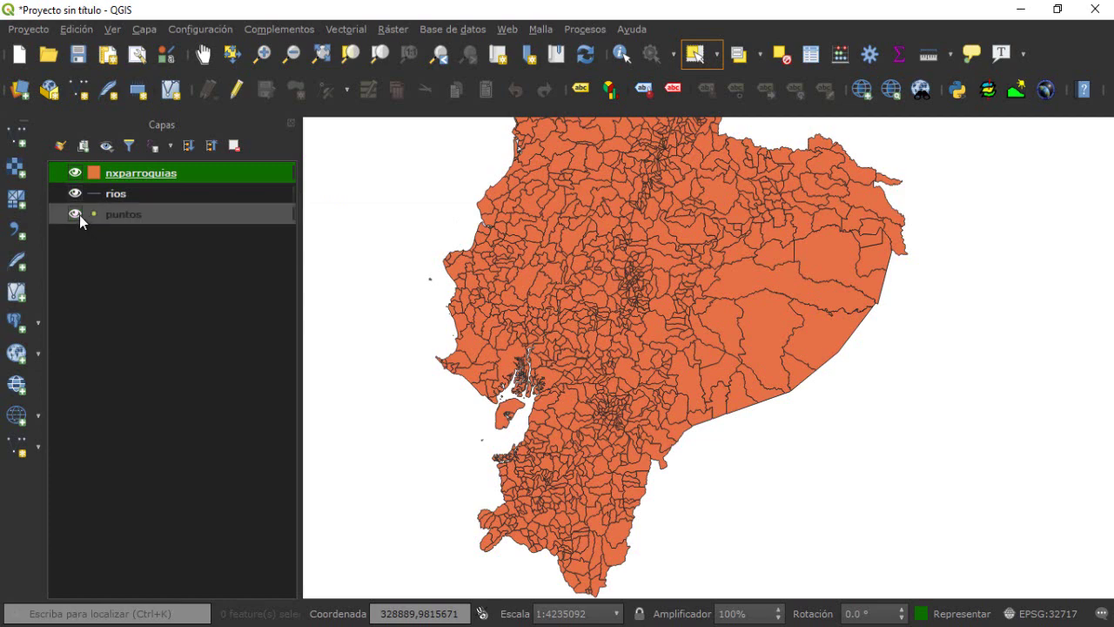
Open the attribute table of the puntos layer.
{"action": "left_click", "coordinate": [130, 214]}
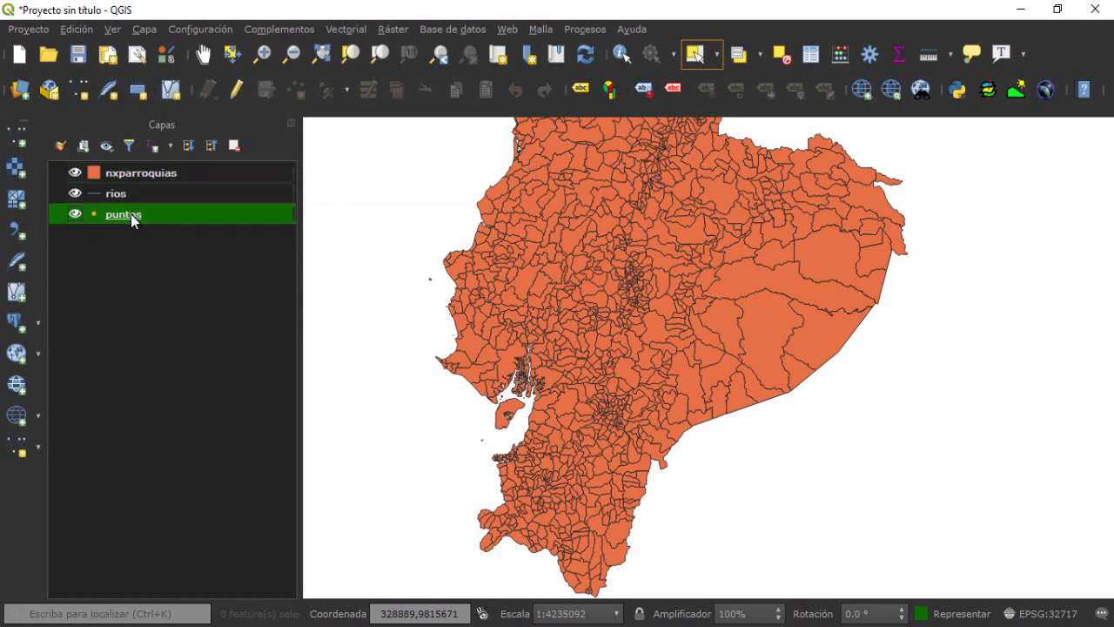
{"action": "right_click", "coordinate": [131, 215]}
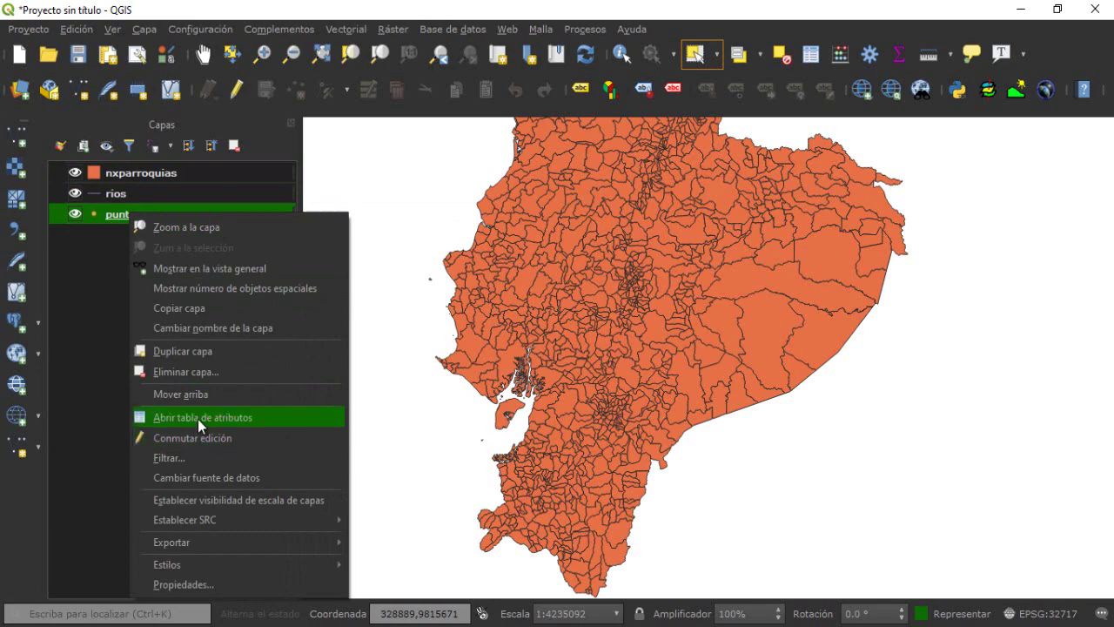
{"action": "left_click", "coordinate": [197, 419]}
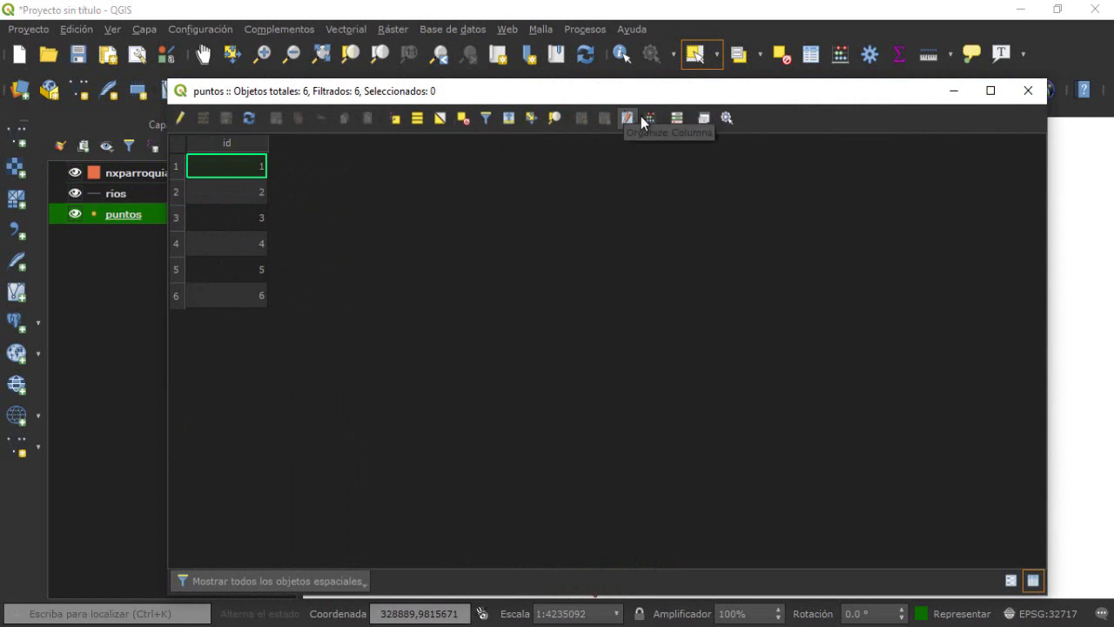
{"action": "left_click", "coordinate": [677, 119]}
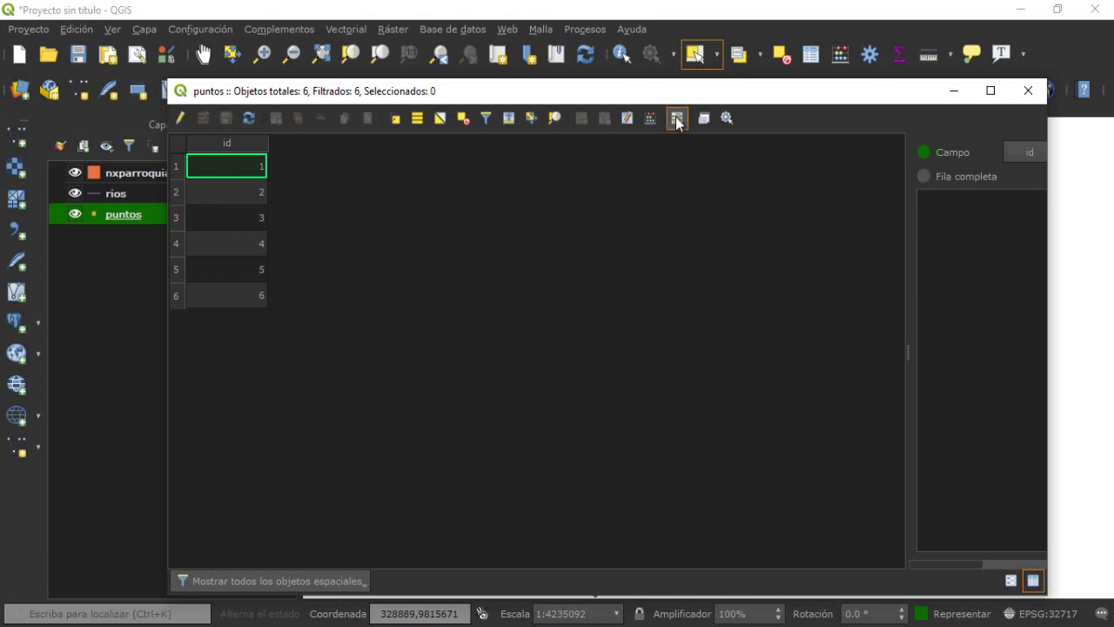
{"action": "left_click", "coordinate": [676, 119]}
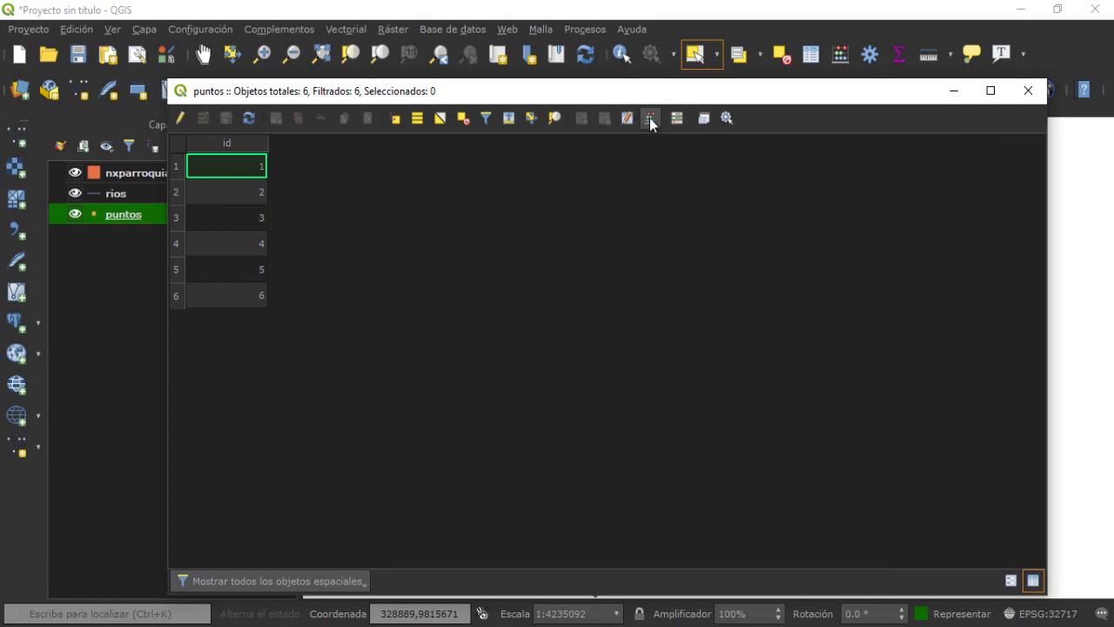
Define a new field named x in the field calculator as a decimal number (real) with precision 2.
{"action": "left_click", "coordinate": [650, 119]}
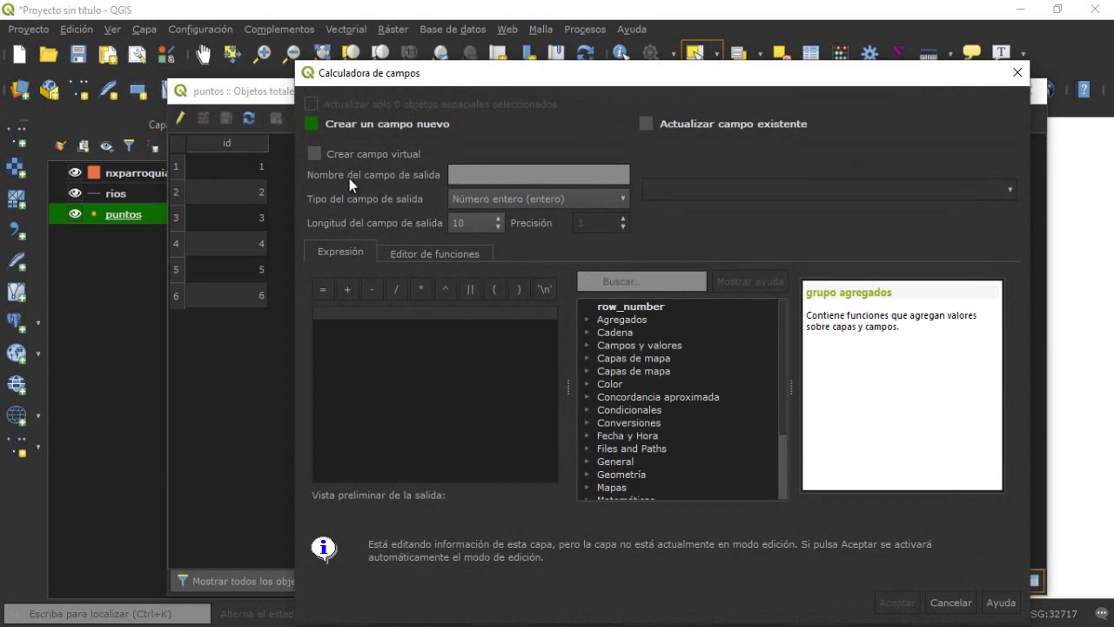
{"action": "left_click", "coordinate": [486, 175]}
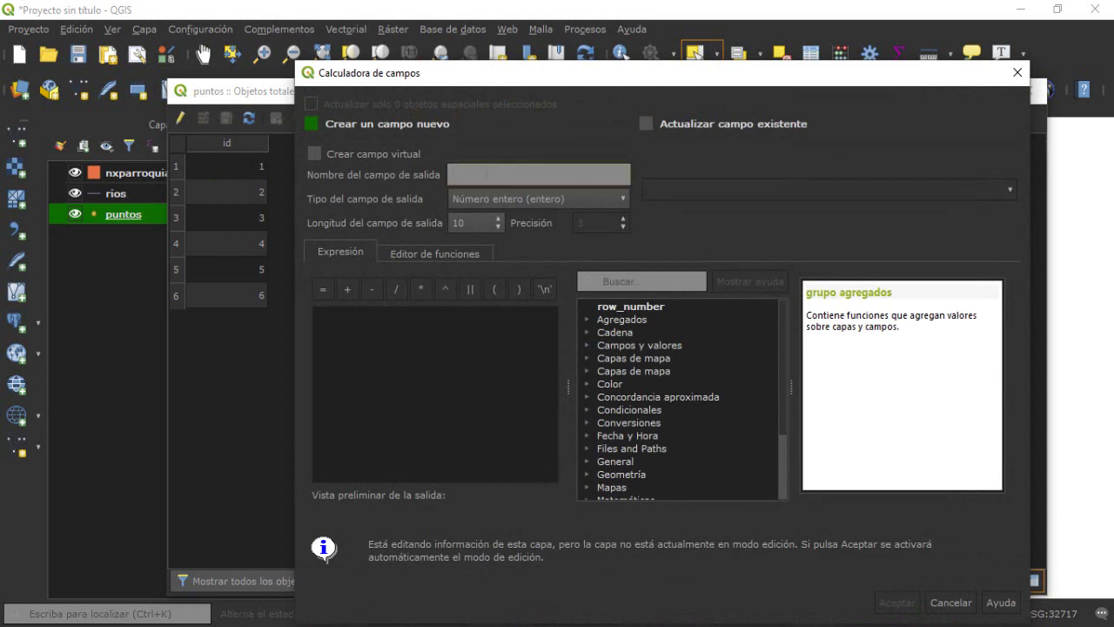
{"action": "type", "text": "x"}
{"action": "left_click", "coordinate": [514, 201]}
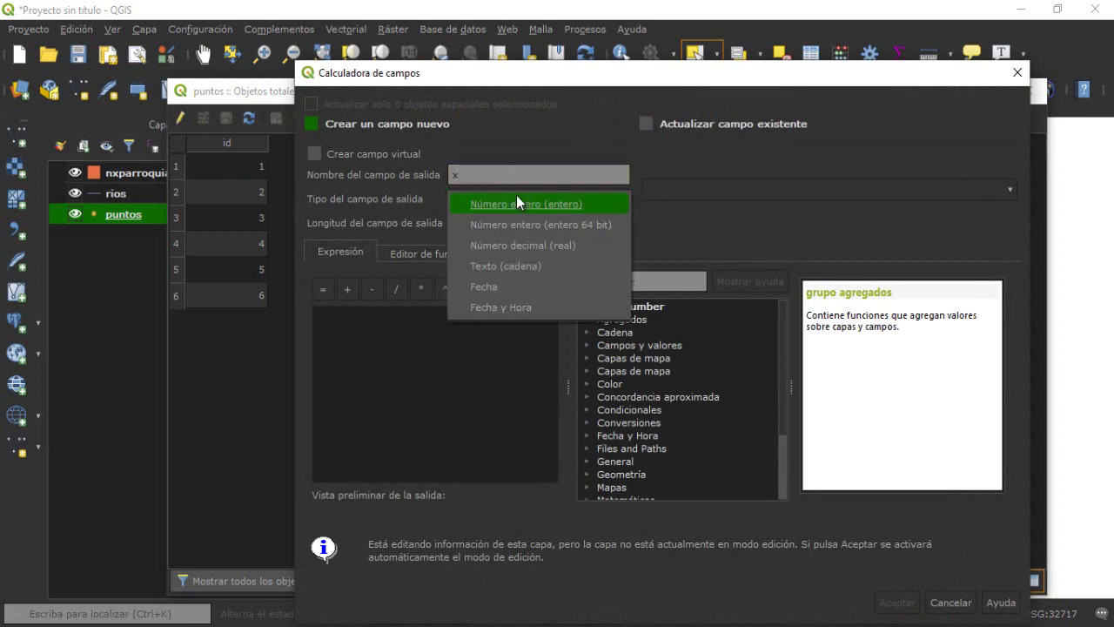
{"action": "left_click", "coordinate": [552, 247]}
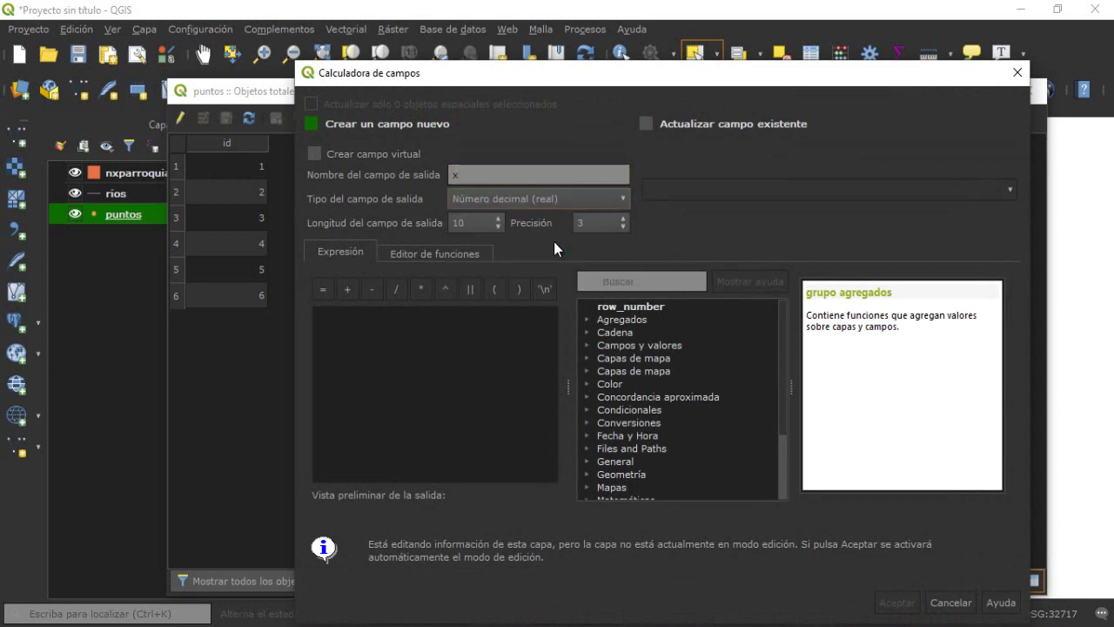
{"action": "left_click", "coordinate": [625, 227]}
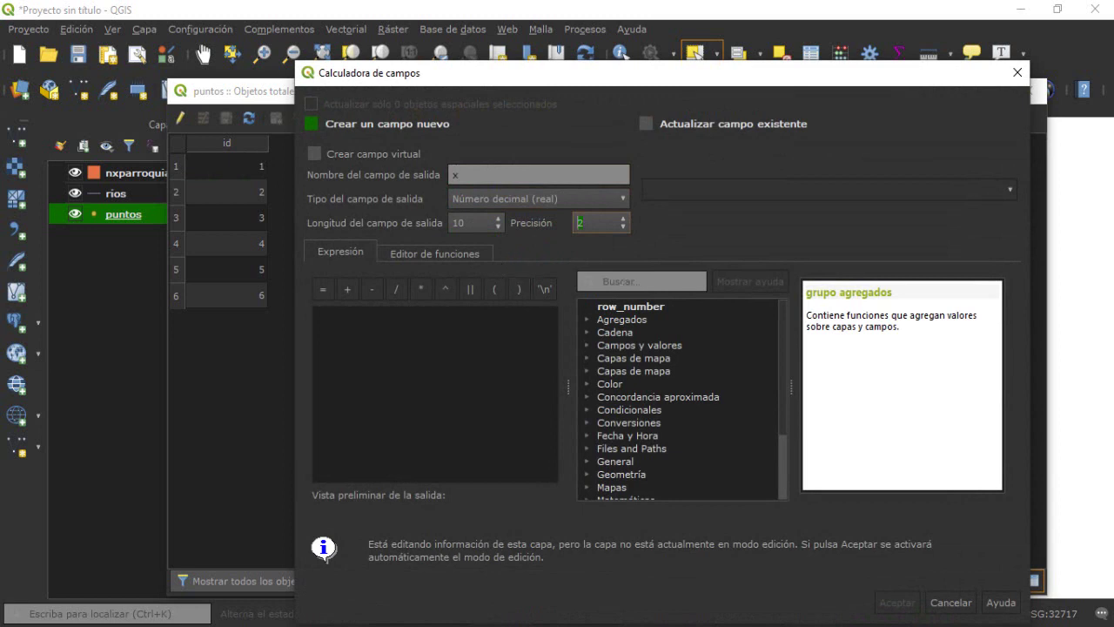
Find the $x geometry function, use it as the expression for field x, and create the field.
{"action": "left_click", "coordinate": [641, 281]}
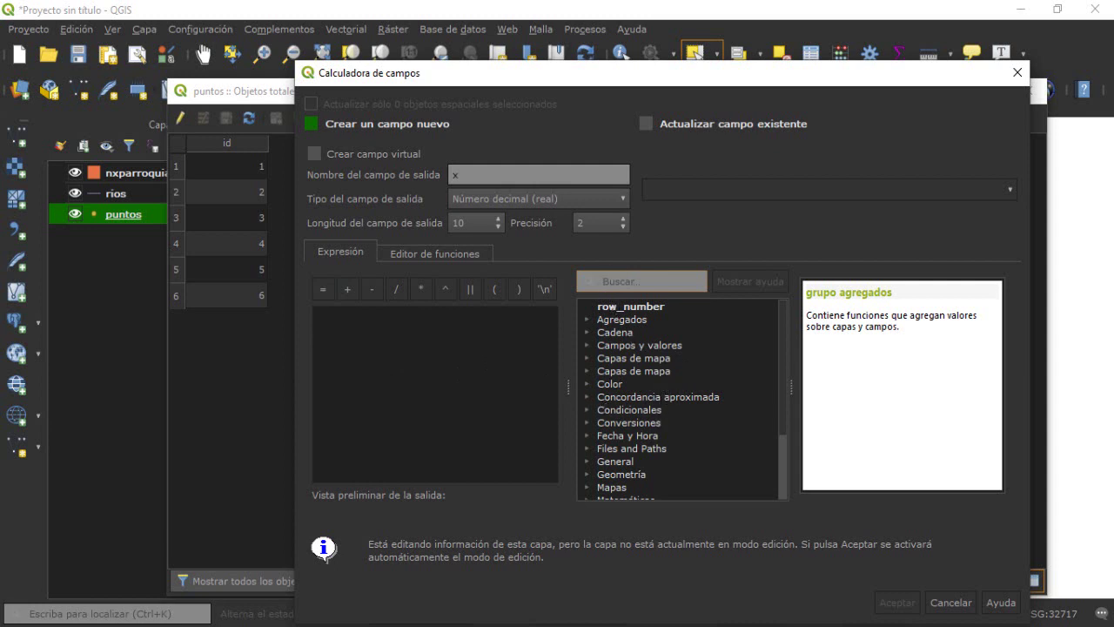
{"action": "scroll", "coordinate": [608, 390], "scroll_direction": "down", "scroll_amount": 2}
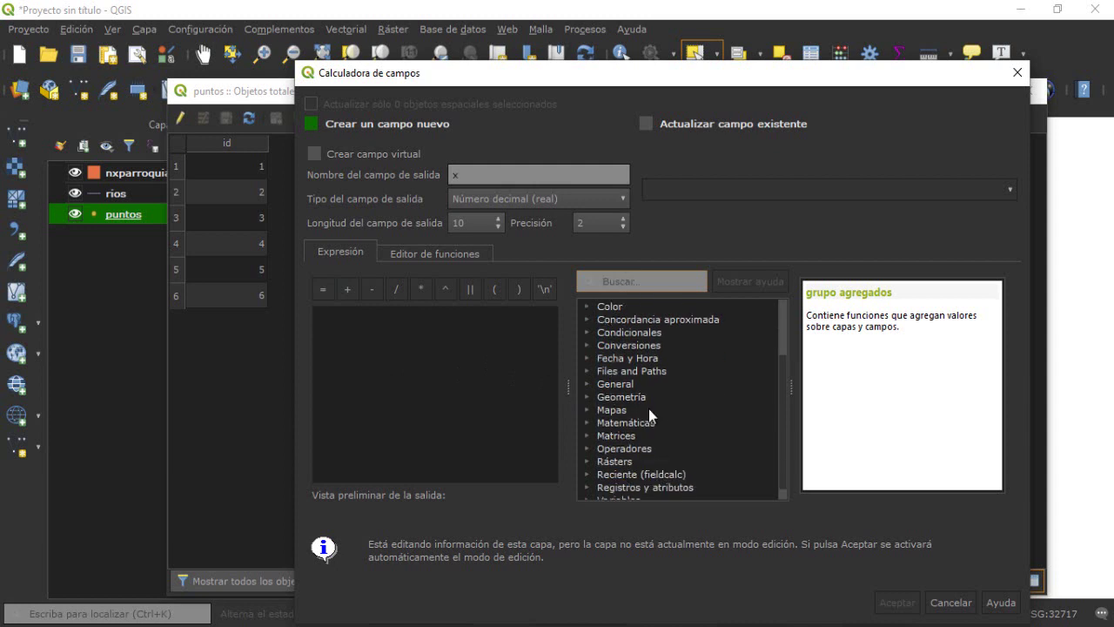
{"action": "scroll", "coordinate": [719, 442], "scroll_direction": "down", "scroll_amount": 1}
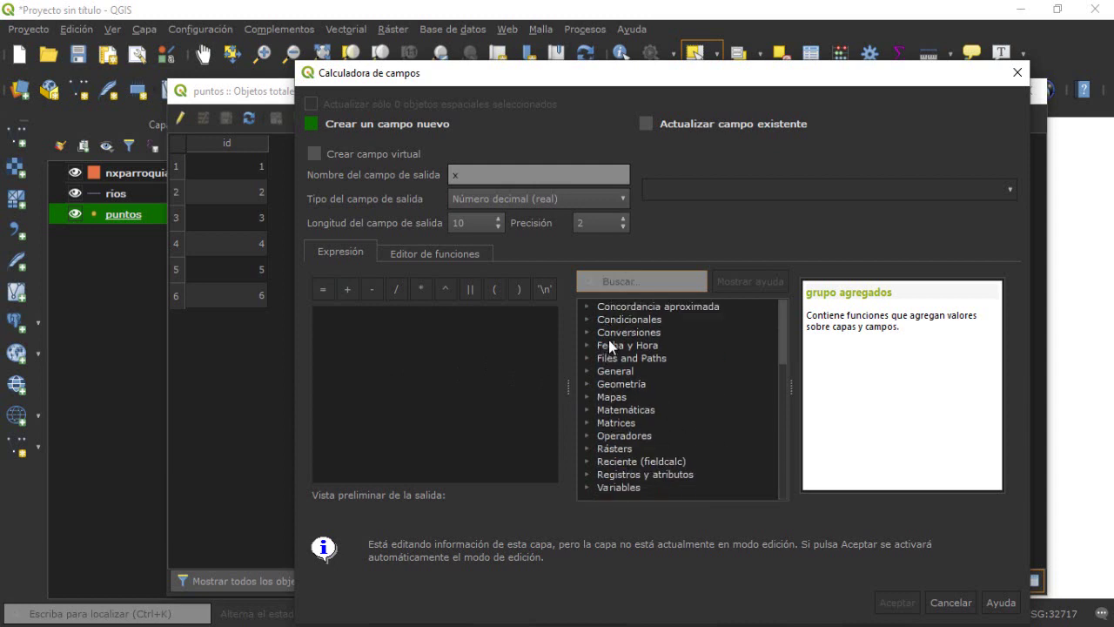
{"action": "left_click", "coordinate": [587, 384]}
{"action": "scroll", "coordinate": [651, 422], "scroll_direction": "down", "scroll_amount": 2}
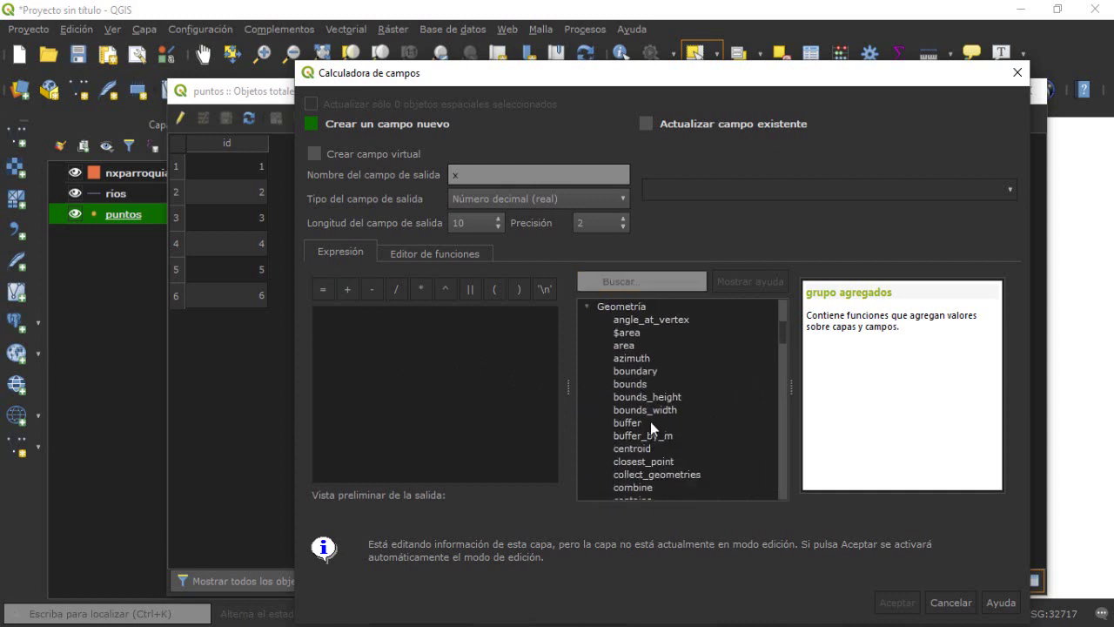
{"action": "scroll", "coordinate": [651, 421], "scroll_direction": "down", "scroll_amount": 5}
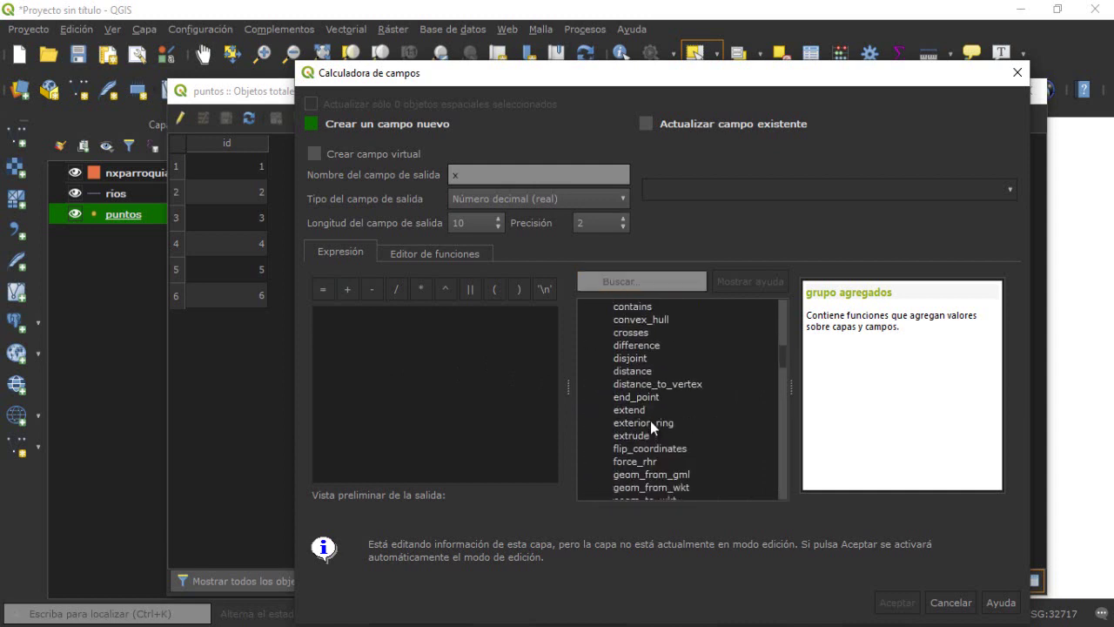
{"action": "scroll", "coordinate": [650, 421], "scroll_direction": "down", "scroll_amount": 9}
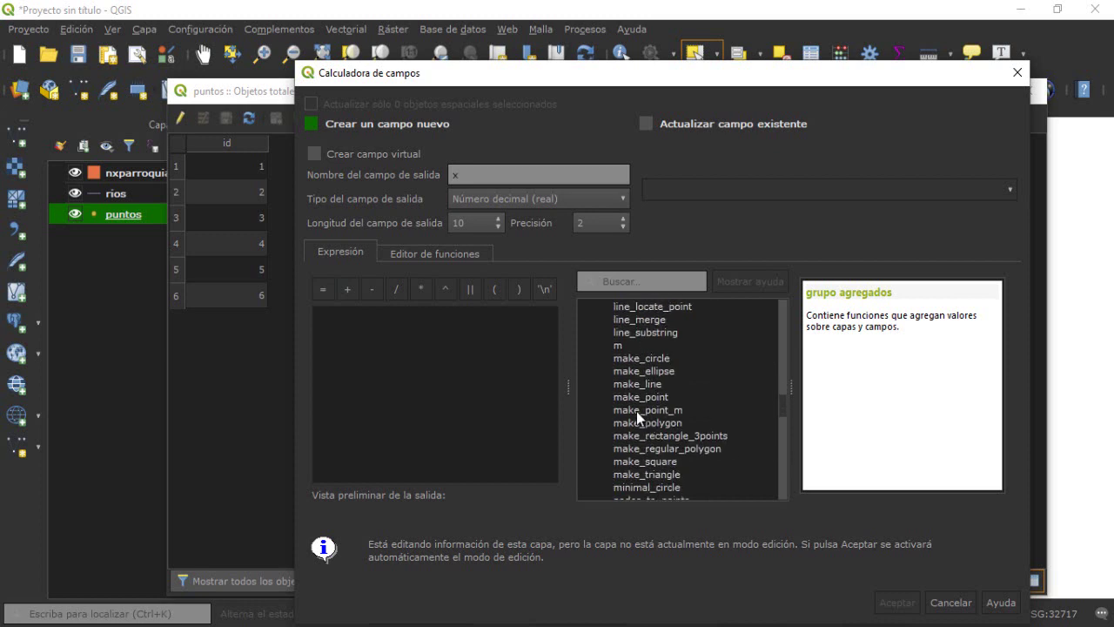
{"action": "left_click", "coordinate": [587, 281]}
{"action": "type", "text": "$"}
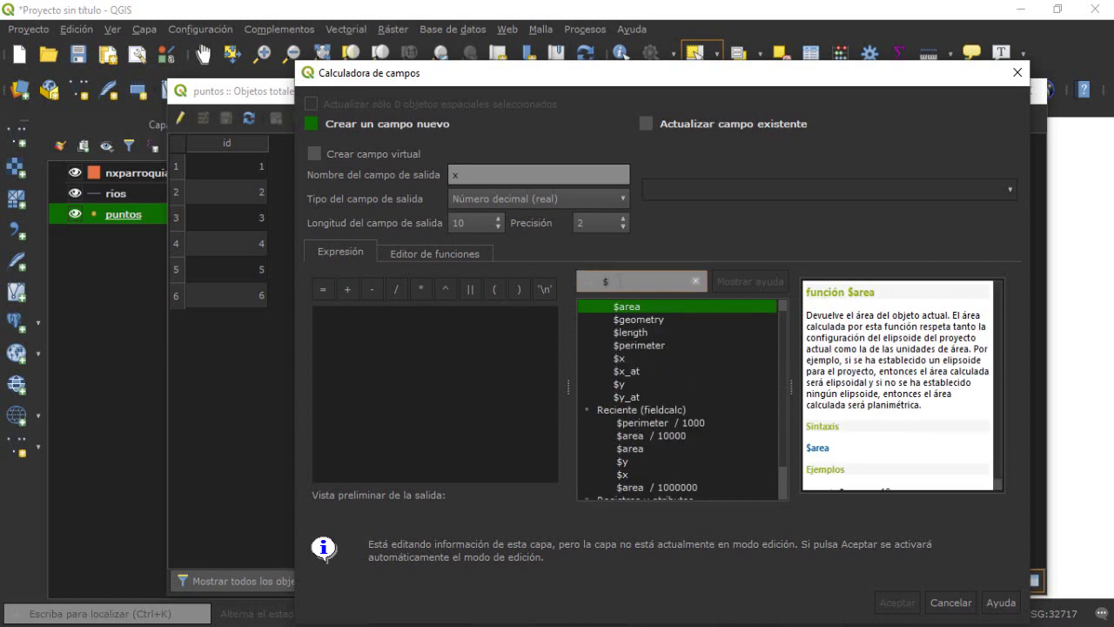
{"action": "type", "text": "x"}
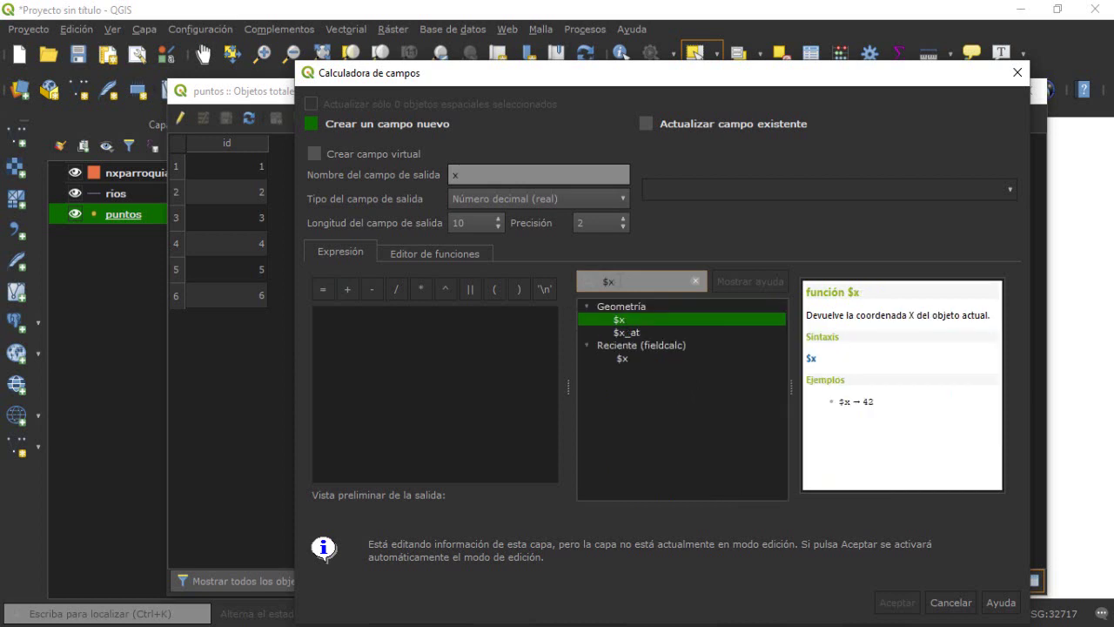
{"action": "double_click", "coordinate": [623, 320]}
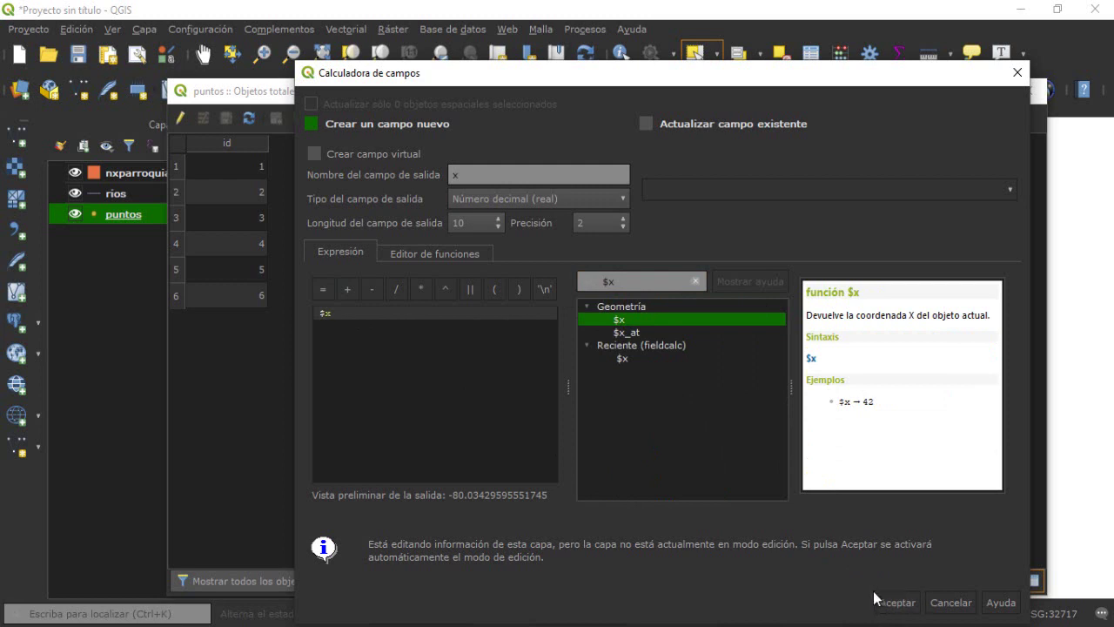
{"action": "left_click", "coordinate": [899, 609]}
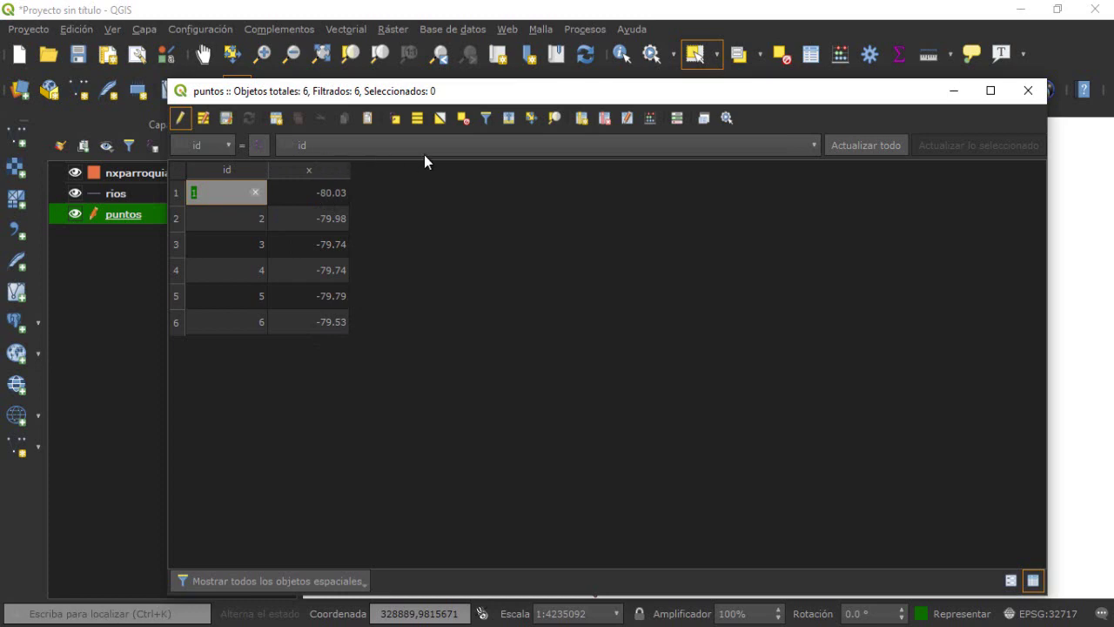
Define another new field named y in the field calculator as a decimal number (real) with precision 2.
{"action": "left_click", "coordinate": [648, 120]}
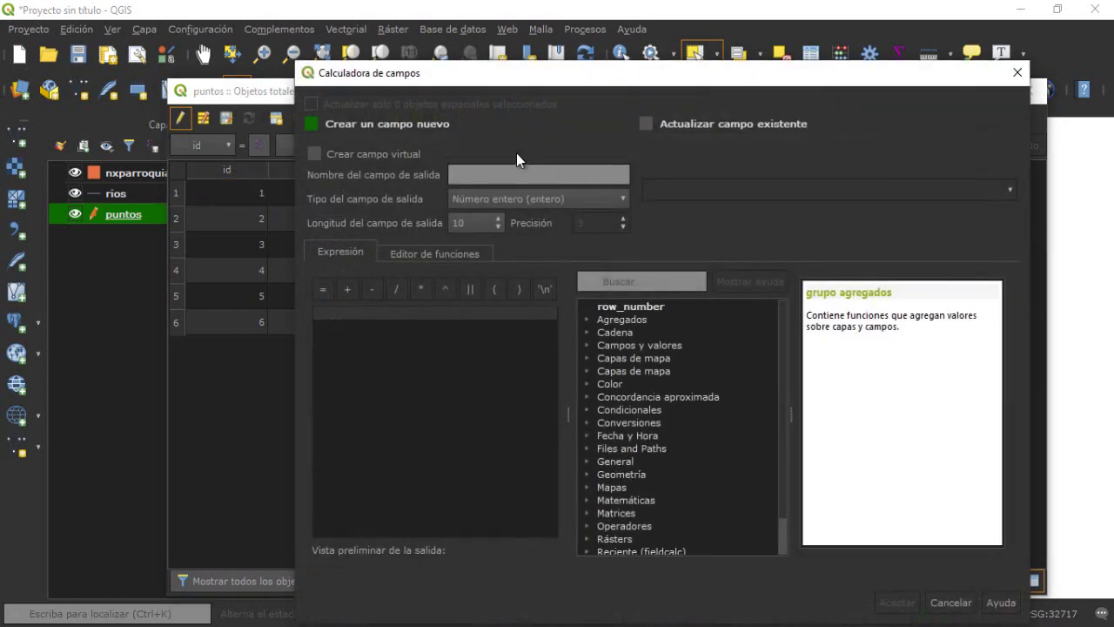
{"action": "left_click", "coordinate": [497, 167]}
{"action": "type", "text": "y"}
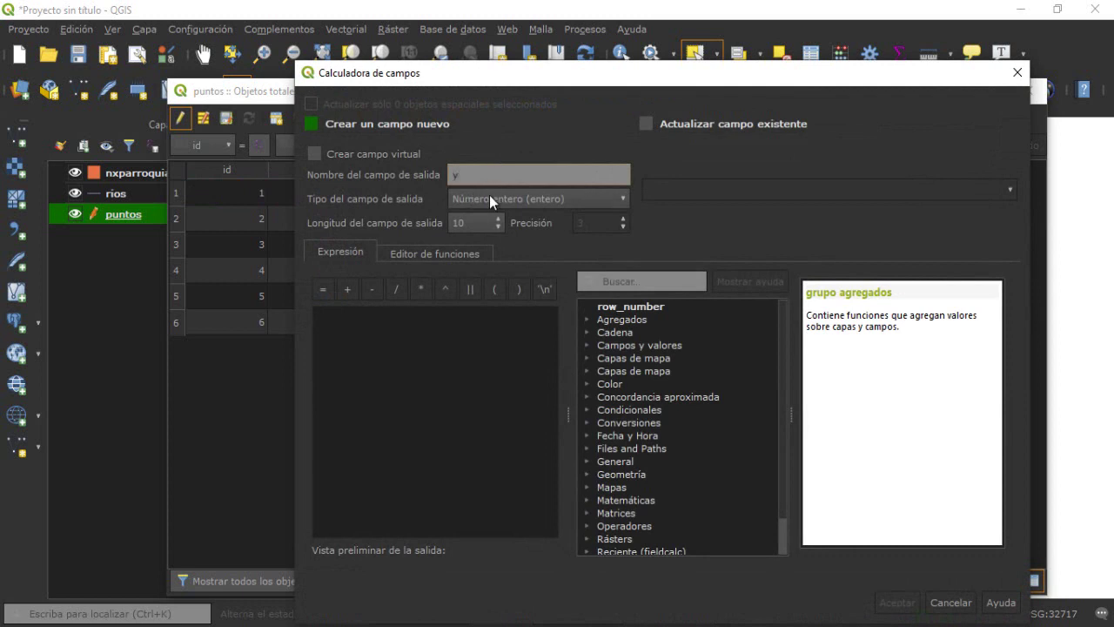
{"action": "left_click", "coordinate": [558, 198]}
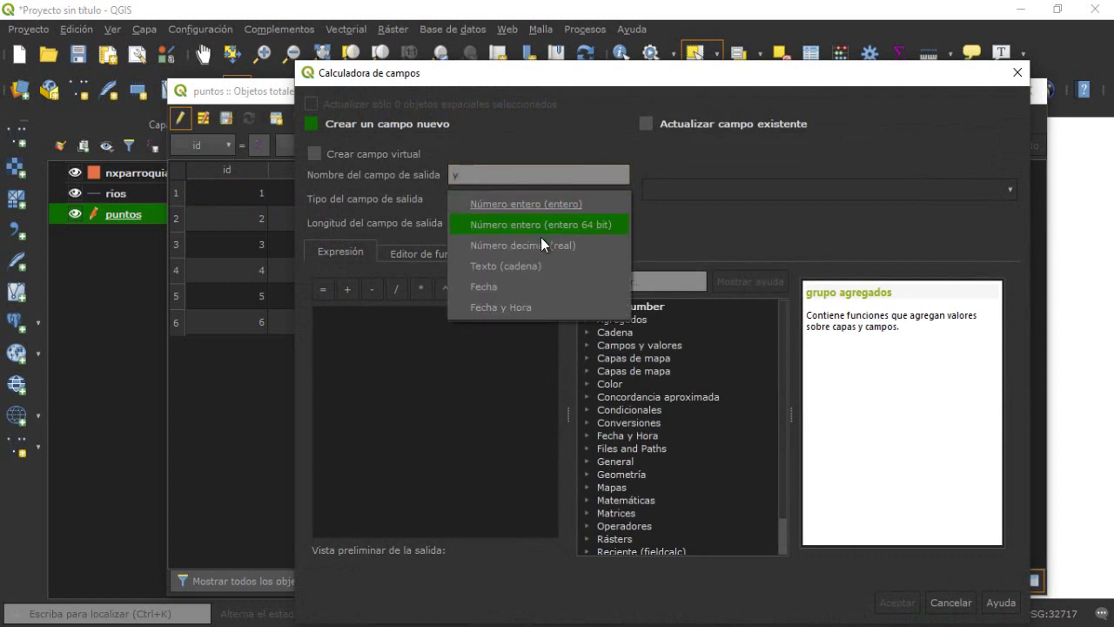
{"action": "left_click", "coordinate": [528, 249]}
{"action": "left_click", "coordinate": [624, 227]}
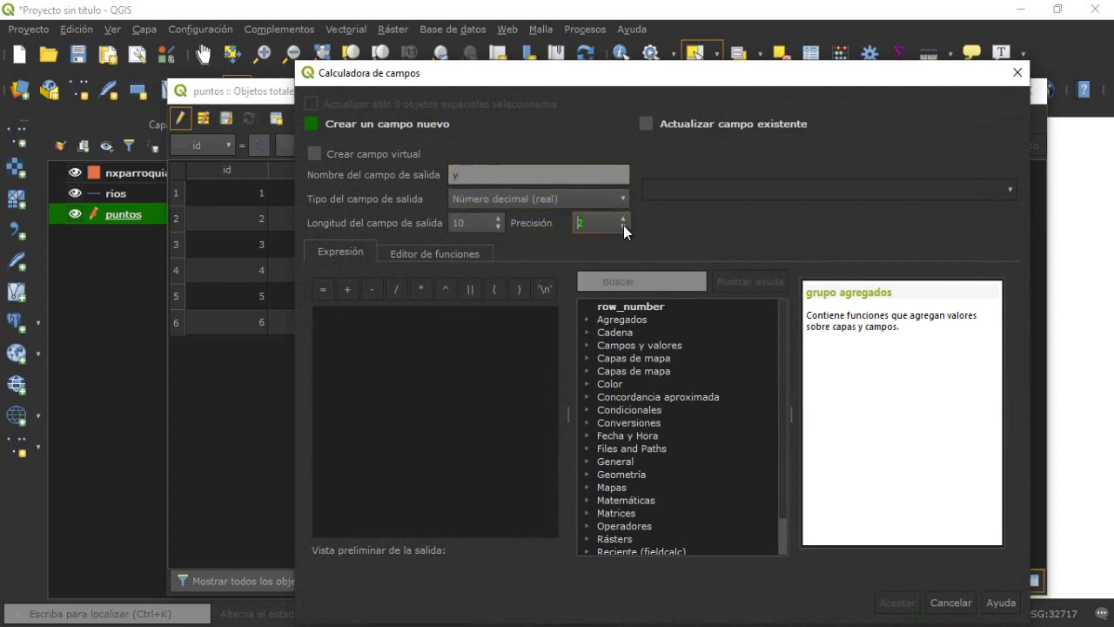
Find the $y geometry function, use it as the expression for field y, and create the field.
{"action": "key", "text": "Tab"}
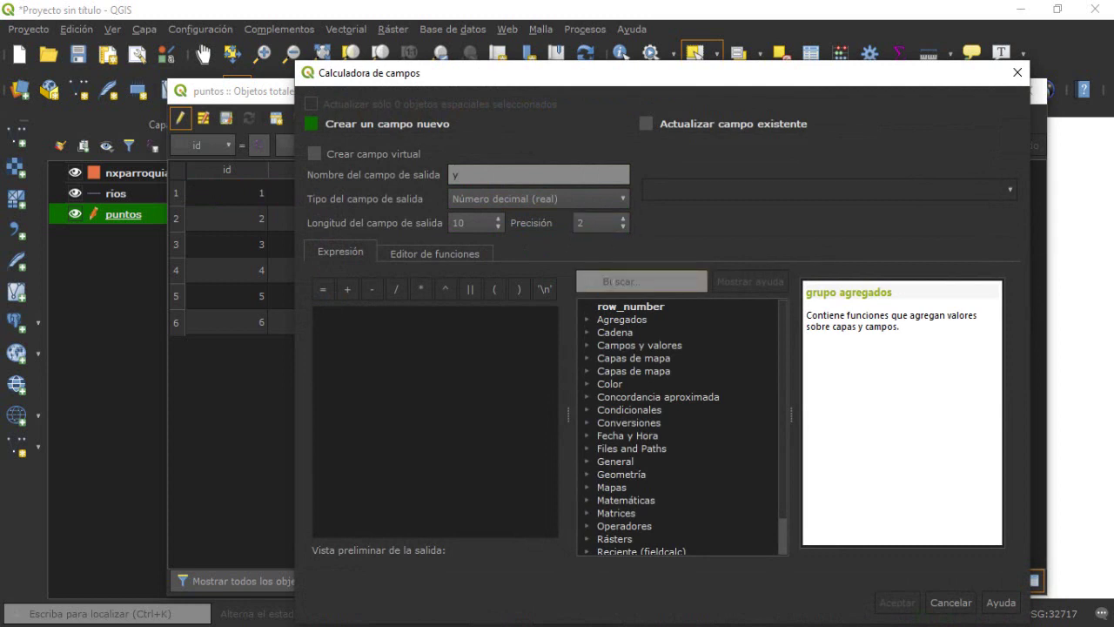
{"action": "type", "text": "$y"}
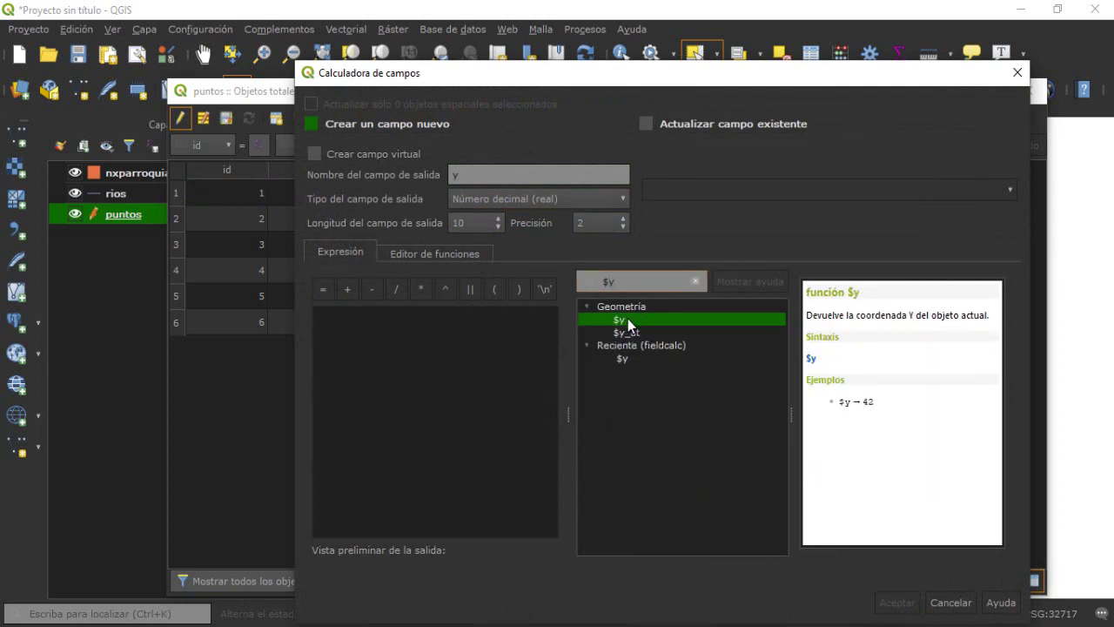
{"action": "double_click", "coordinate": [628, 319]}
{"action": "left_click", "coordinate": [899, 603]}
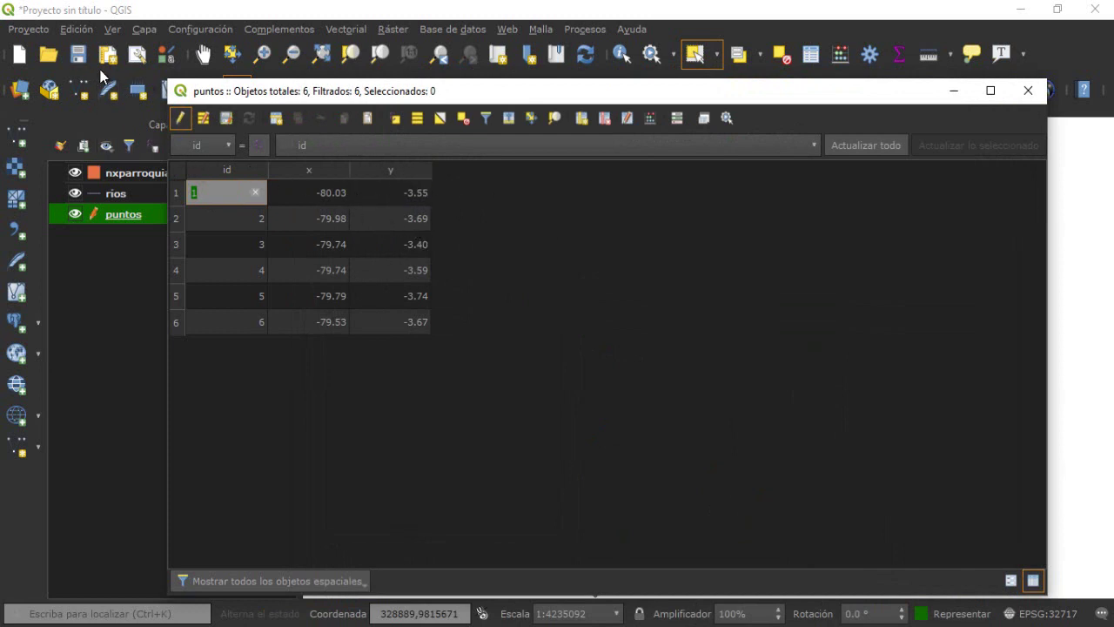
Stop editing the puntos layer, saving its changes, and close its attribute table.
{"action": "left_click", "coordinate": [180, 118]}
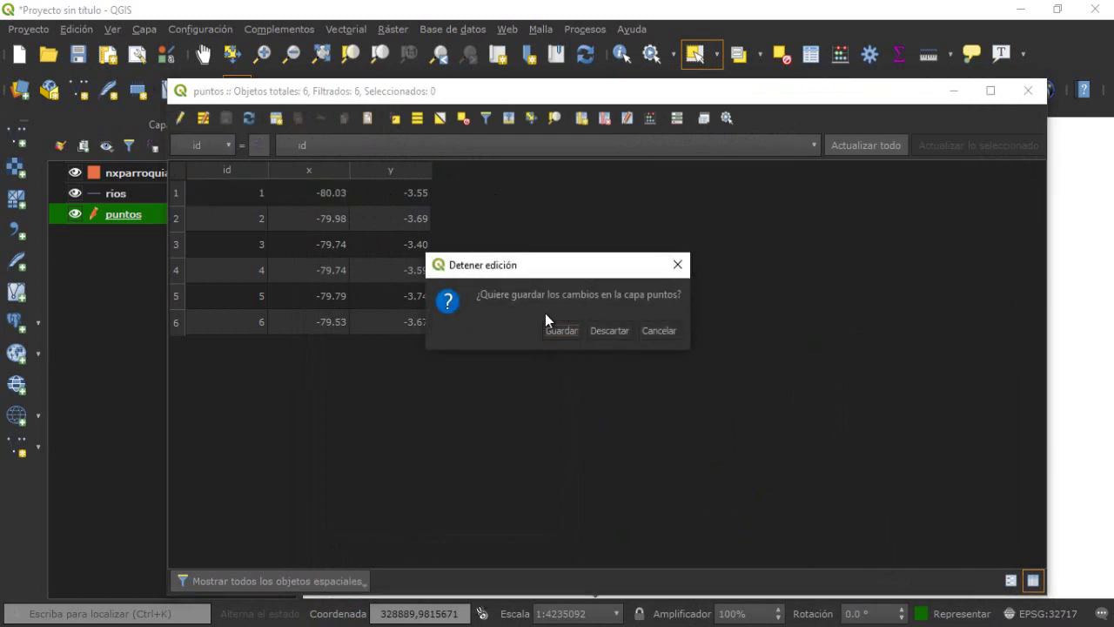
{"action": "left_click", "coordinate": [562, 331]}
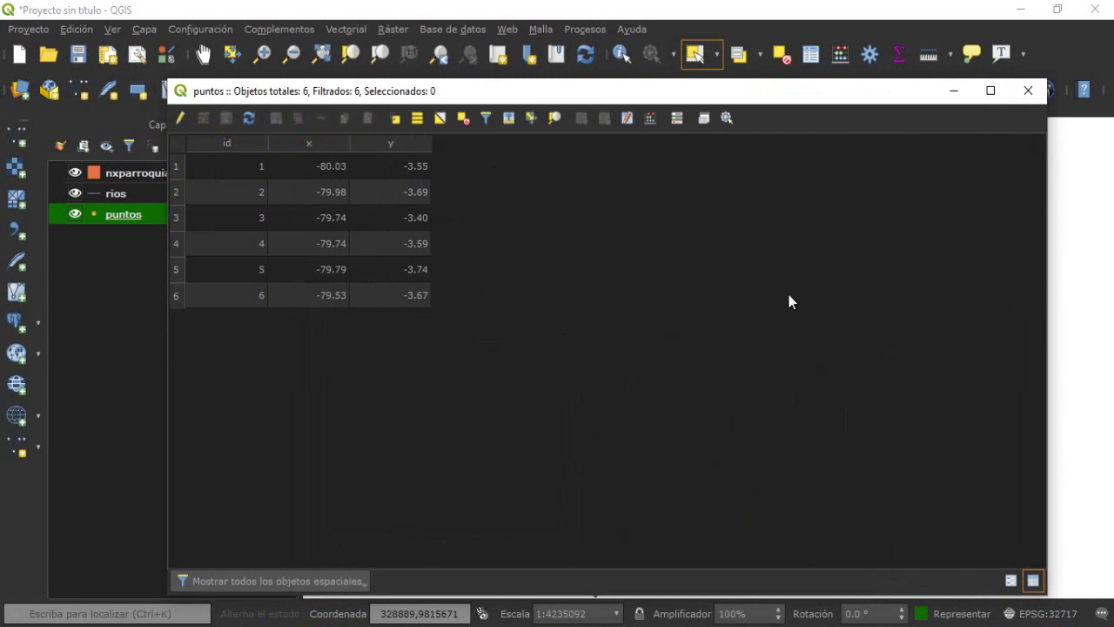
{"action": "left_click", "coordinate": [1028, 94]}
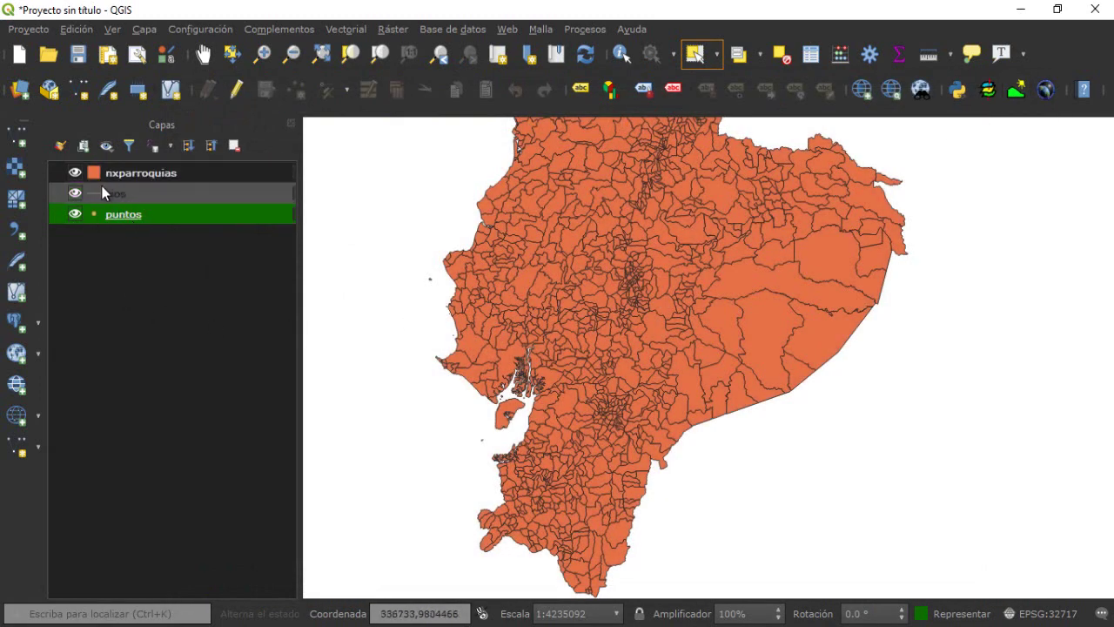
Open the attribute table of the rios layer and turn on editing.
{"action": "right_click", "coordinate": [125, 191]}
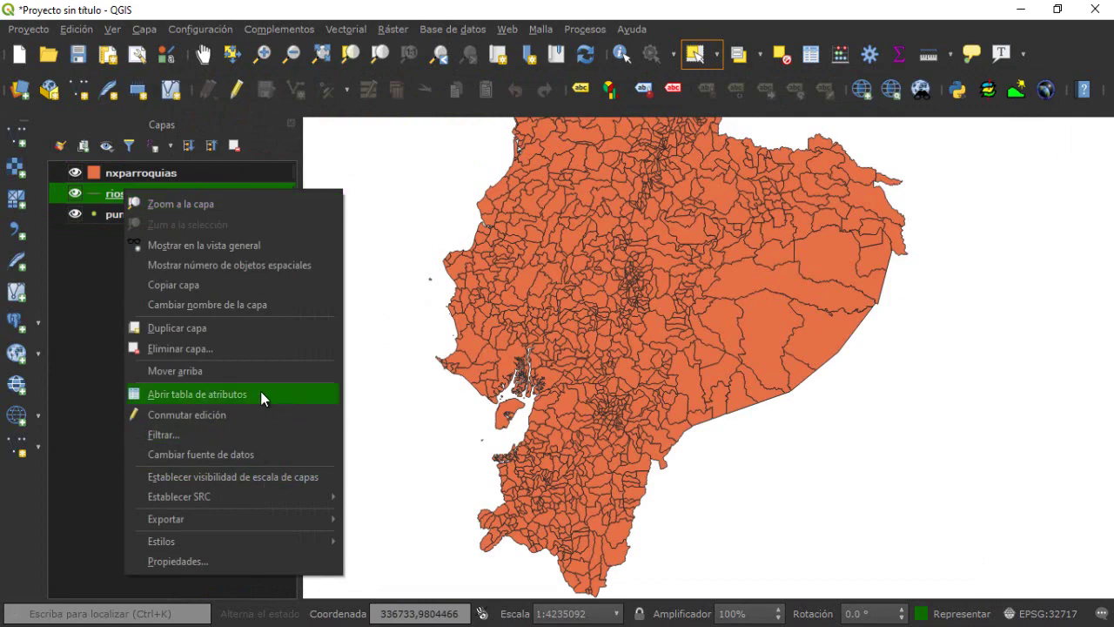
{"action": "left_click", "coordinate": [260, 396]}
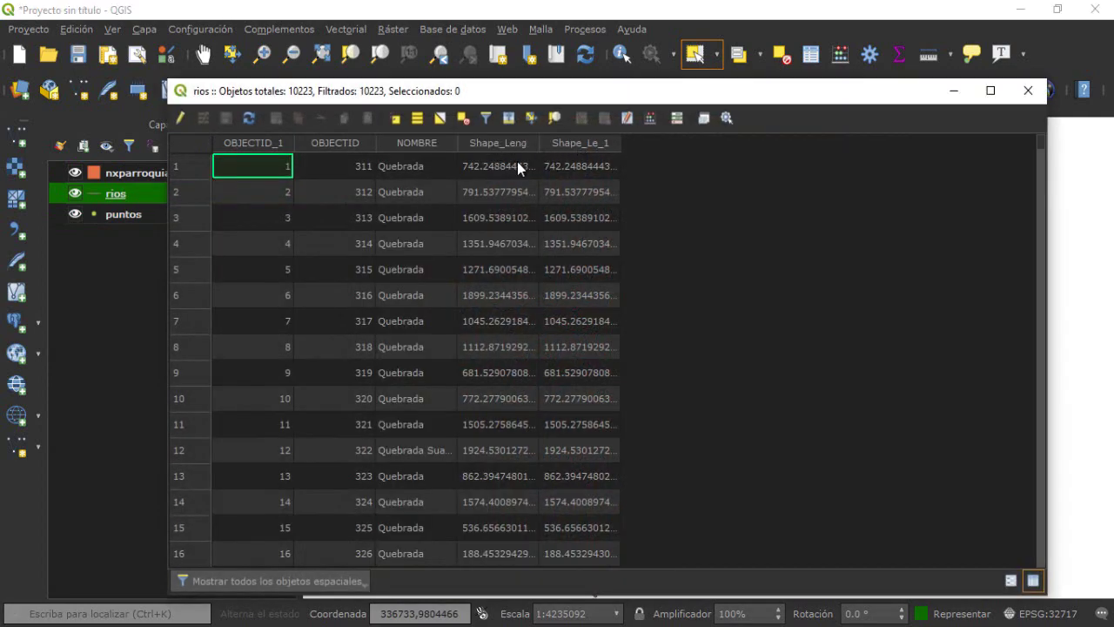
{"action": "left_click", "coordinate": [181, 119]}
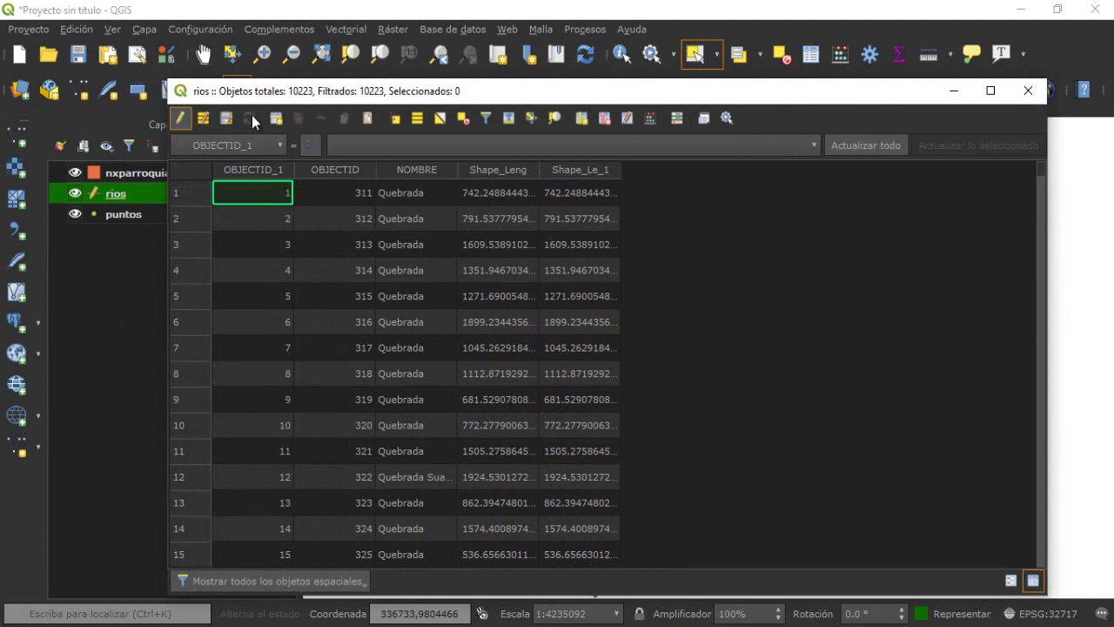
Delete the Shape_Leng and Shape_Le_1 fields from the rios attribute table.
{"action": "left_click", "coordinate": [610, 116]}
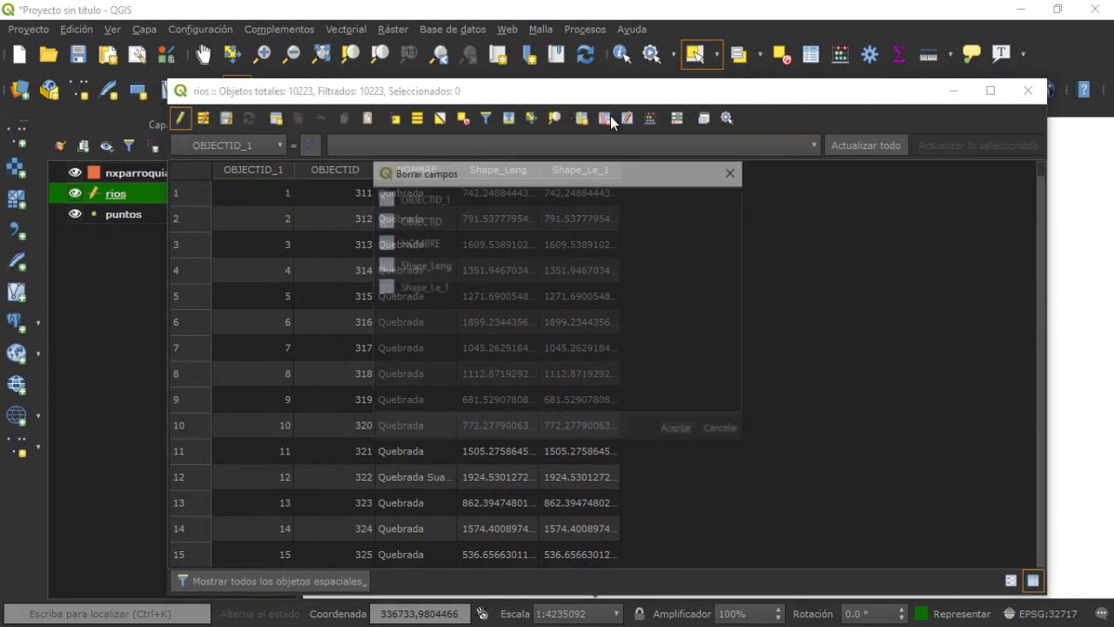
{"action": "left_click", "coordinate": [409, 287]}
{"action": "left_click", "coordinate": [447, 266], "text": "ctrl"}
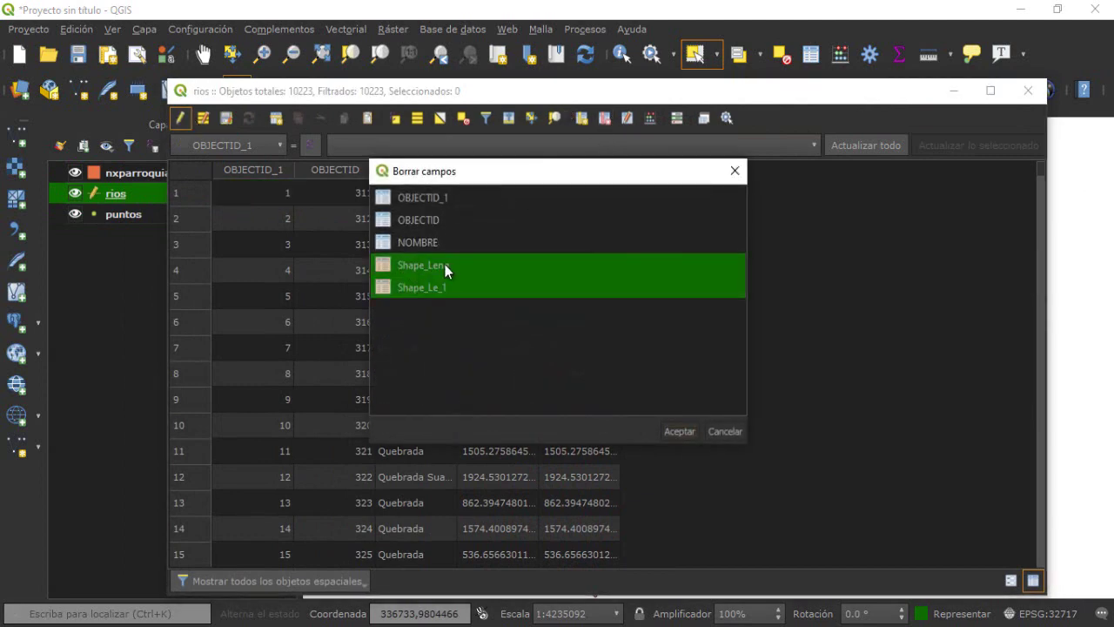
{"action": "left_click", "coordinate": [680, 430]}
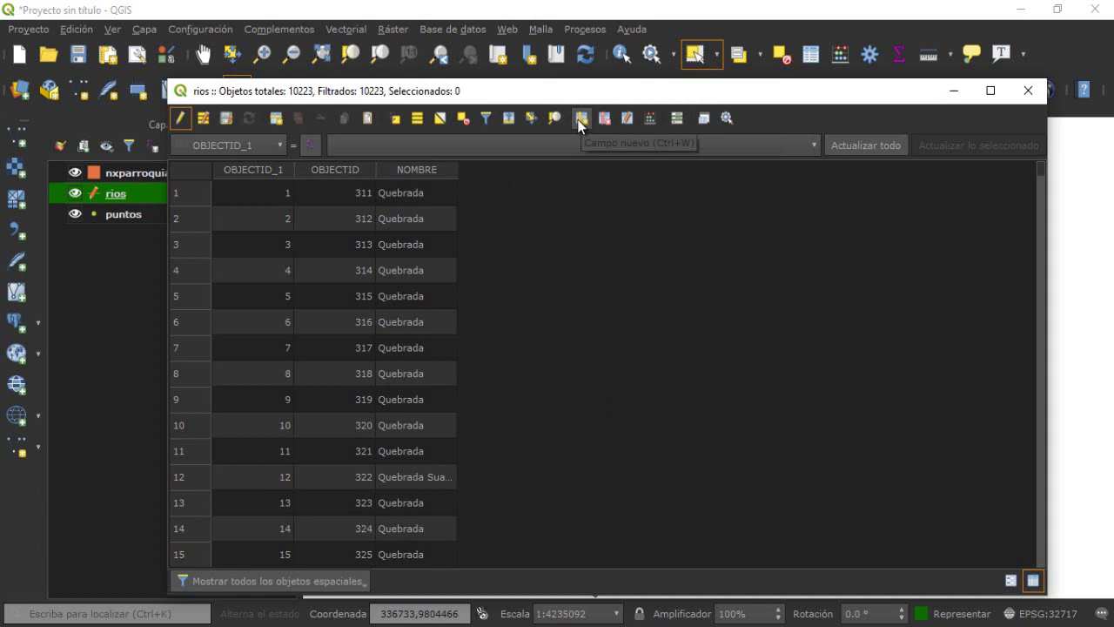
Add a field named longitud to the rios table as a decimal number (real) with length 15 and precision 2.
{"action": "left_click", "coordinate": [582, 120]}
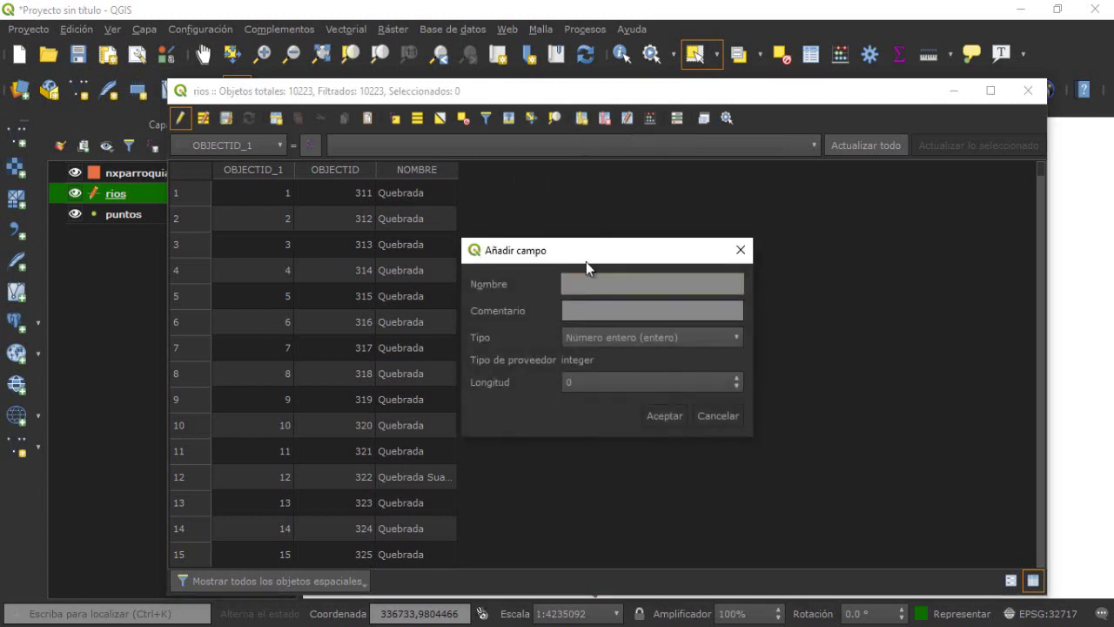
{"action": "type", "text": "longitud"}
{"action": "left_click", "coordinate": [608, 337]}
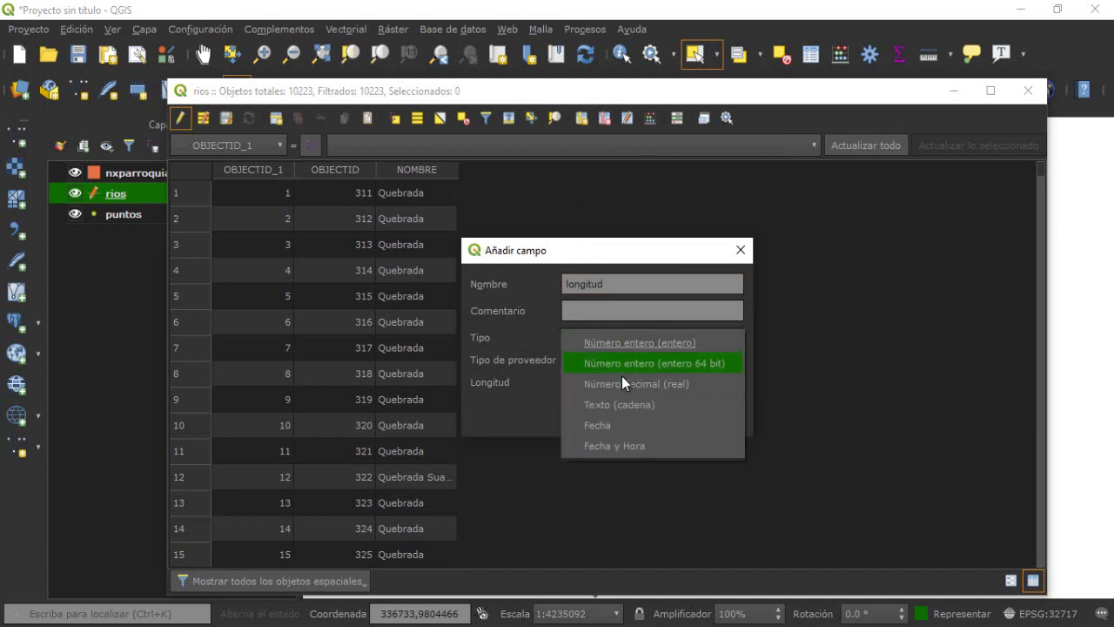
{"action": "left_click", "coordinate": [663, 386]}
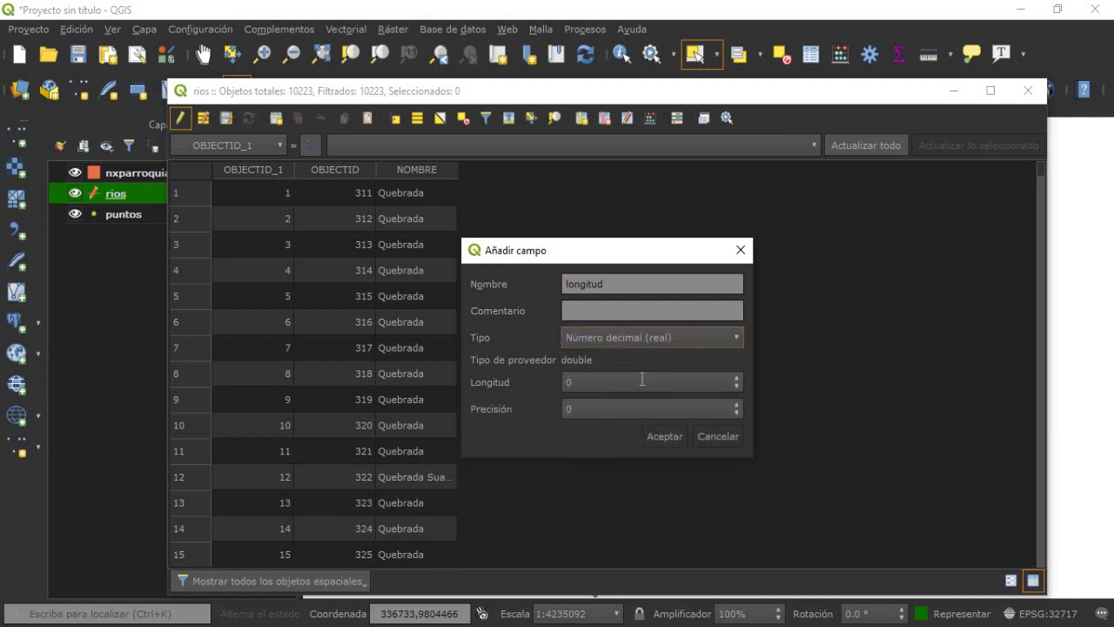
{"action": "left_click", "coordinate": [584, 382]}
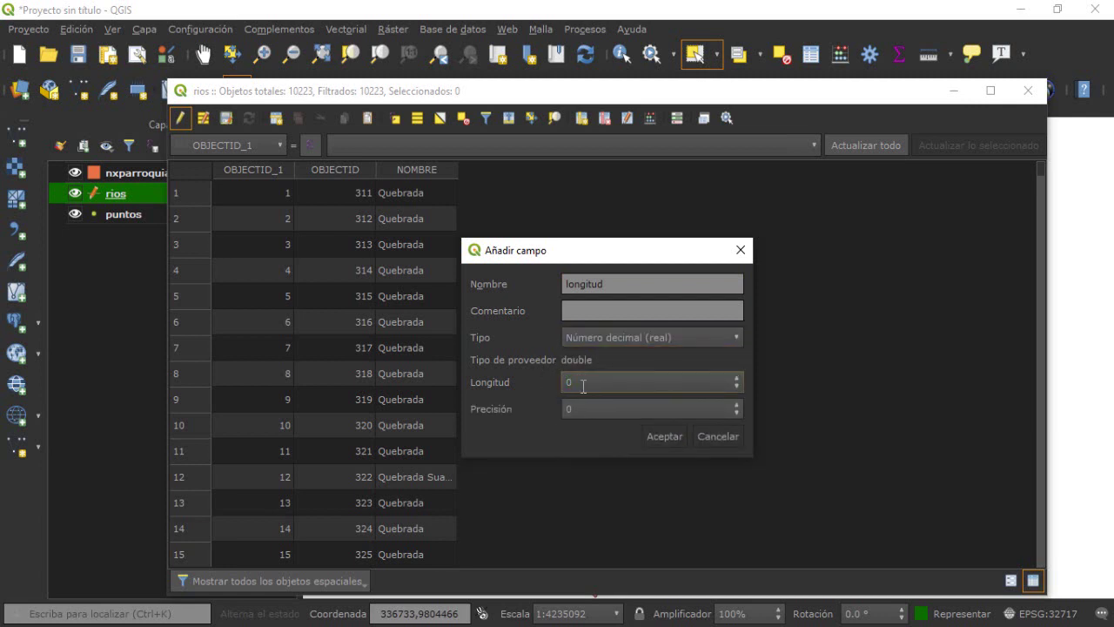
{"action": "key", "text": "BackSpace"}
{"action": "type", "text": "15"}
{"action": "left_click", "coordinate": [588, 406]}
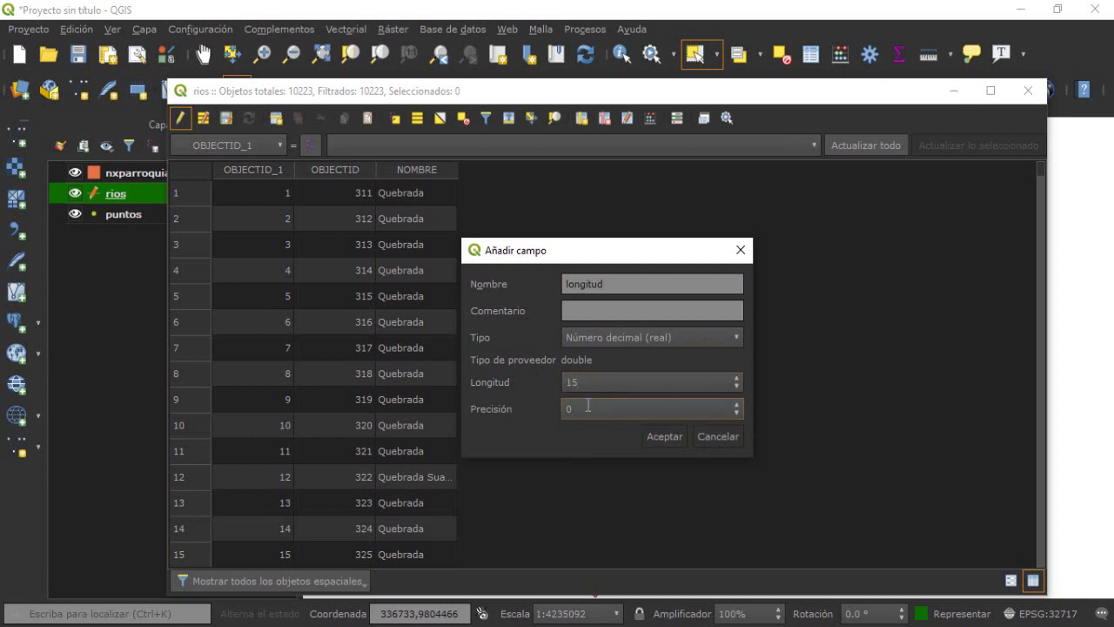
{"action": "key", "text": "BackSpace"}
{"action": "type", "text": "2"}
{"action": "left_click", "coordinate": [664, 437]}
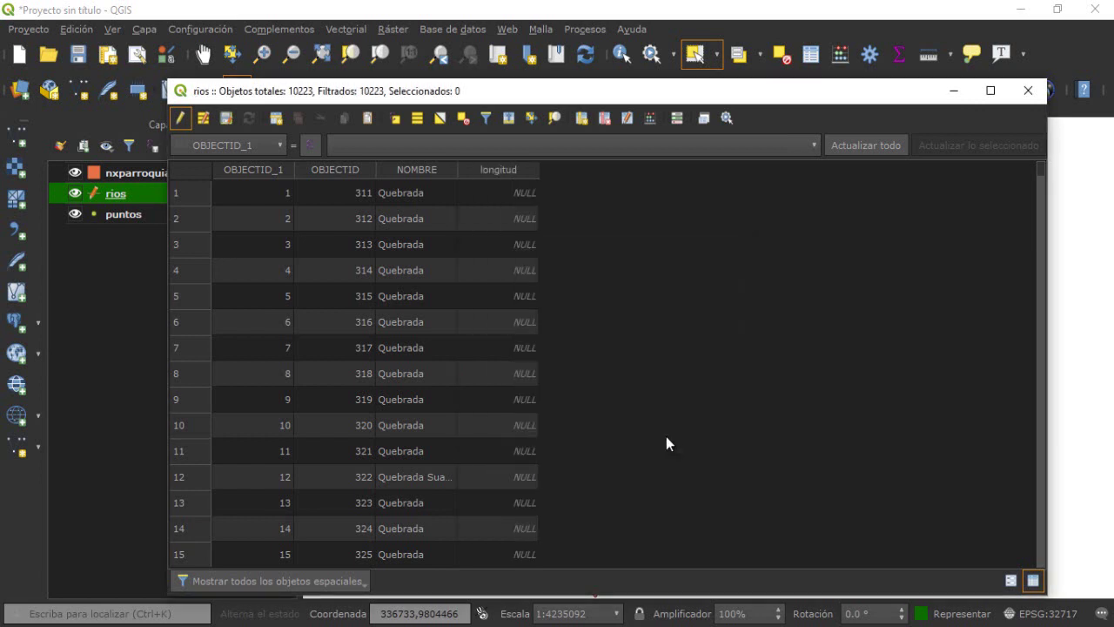
Update the existing longitud field with the $length geometry function in the field calculator.
{"action": "left_click", "coordinate": [647, 119]}
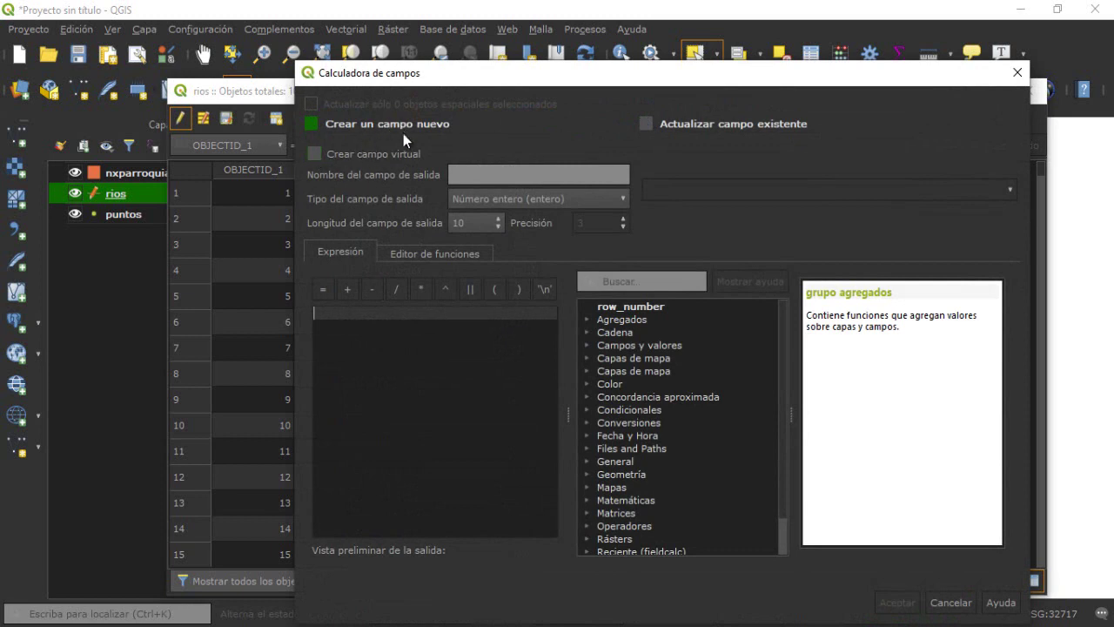
{"action": "left_click", "coordinate": [648, 122]}
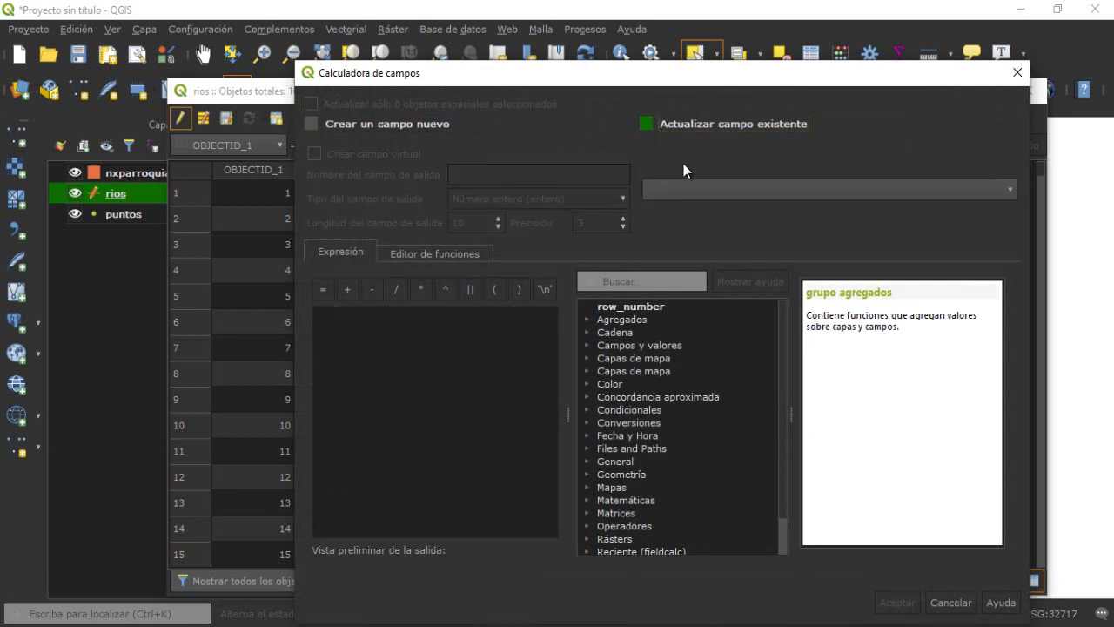
{"action": "left_click", "coordinate": [701, 190]}
{"action": "left_click", "coordinate": [675, 258]}
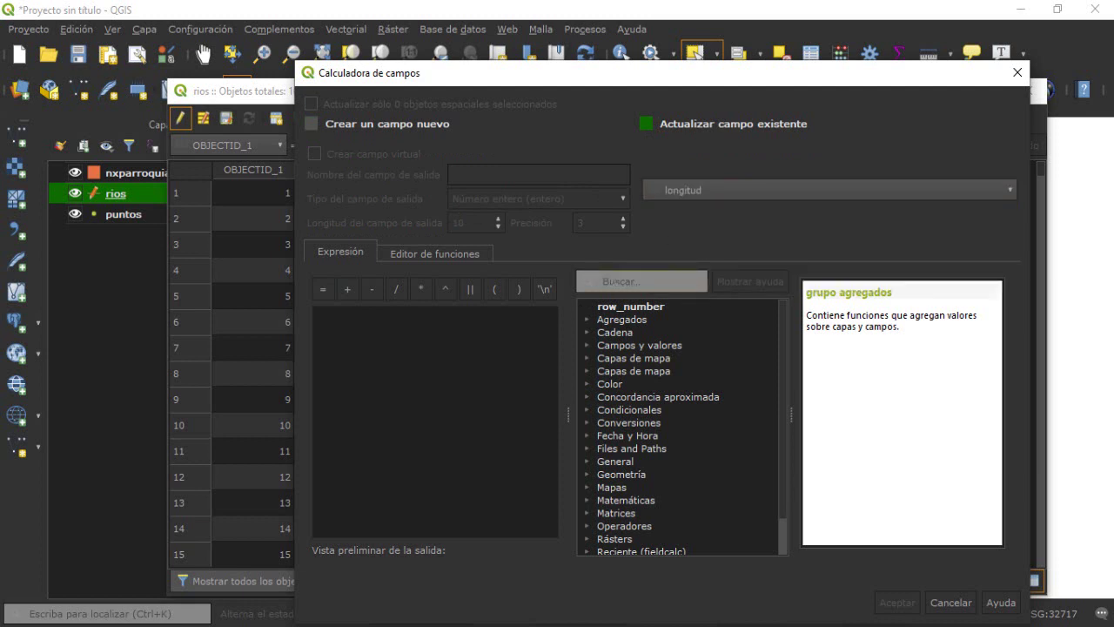
{"action": "left_click", "coordinate": [607, 281]}
{"action": "type", "text": "$l"}
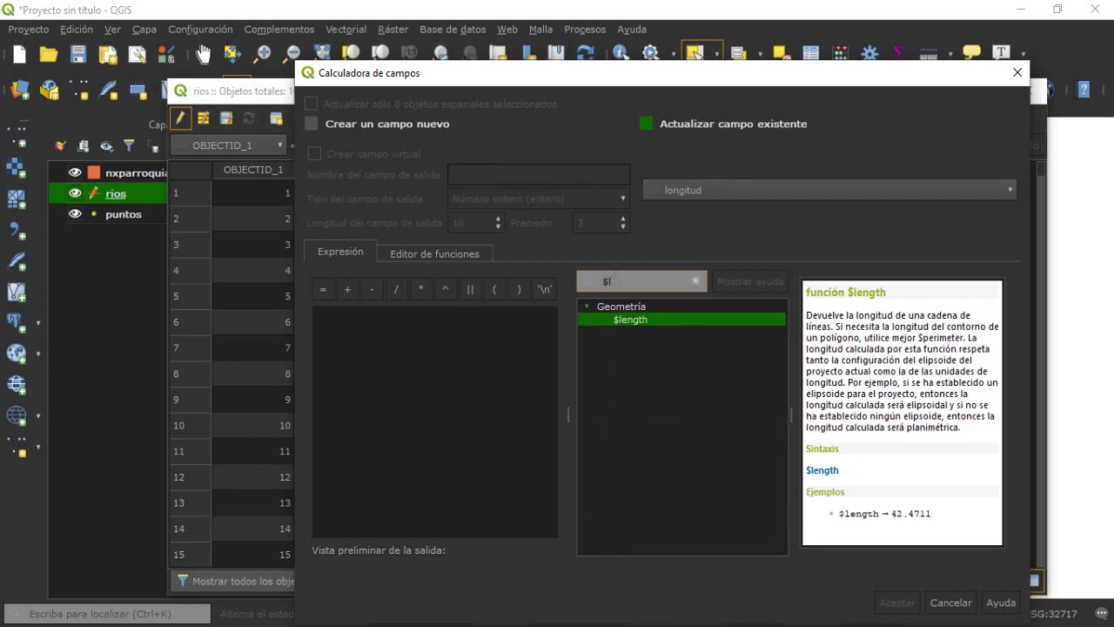
{"action": "double_click", "coordinate": [627, 323]}
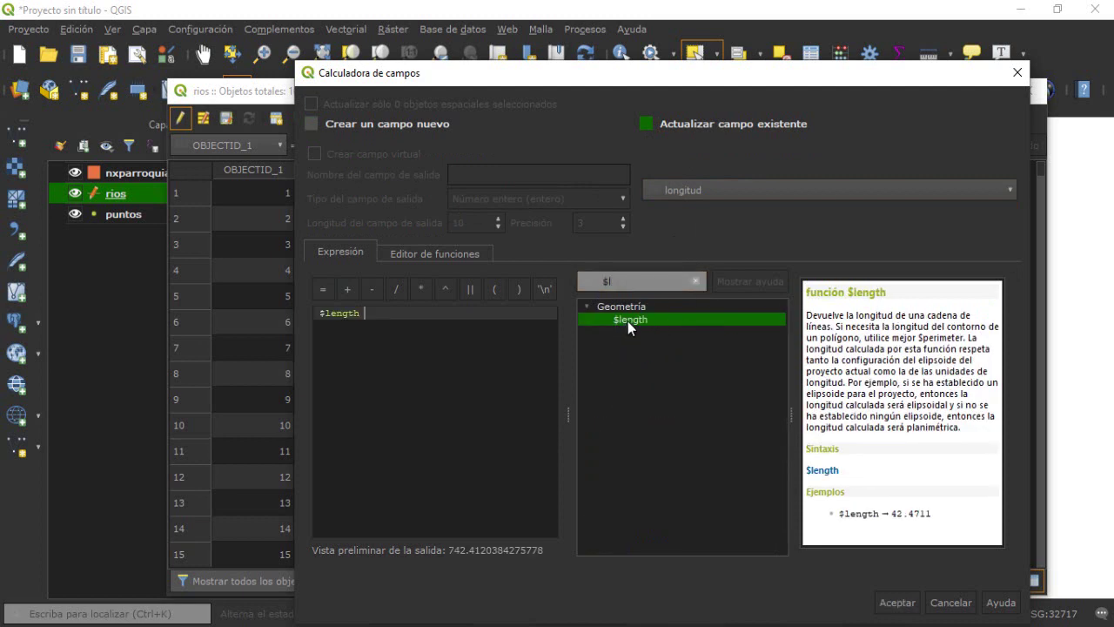
{"action": "left_click", "coordinate": [900, 603]}
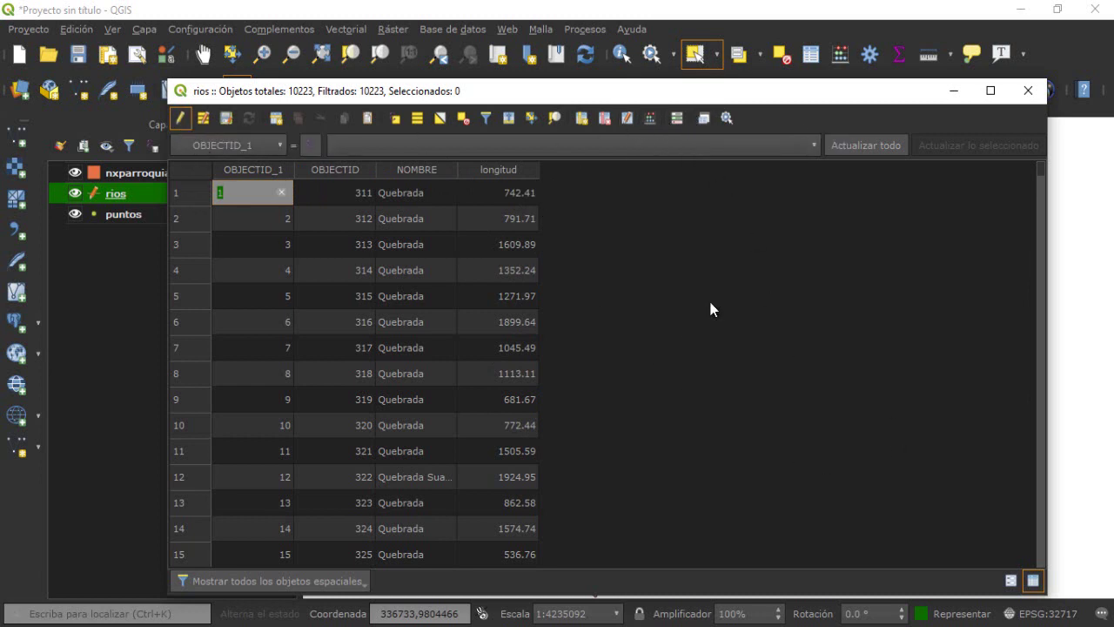
Stop editing the rios layer, saving its changes, and close its attribute table.
{"action": "left_click", "coordinate": [179, 117]}
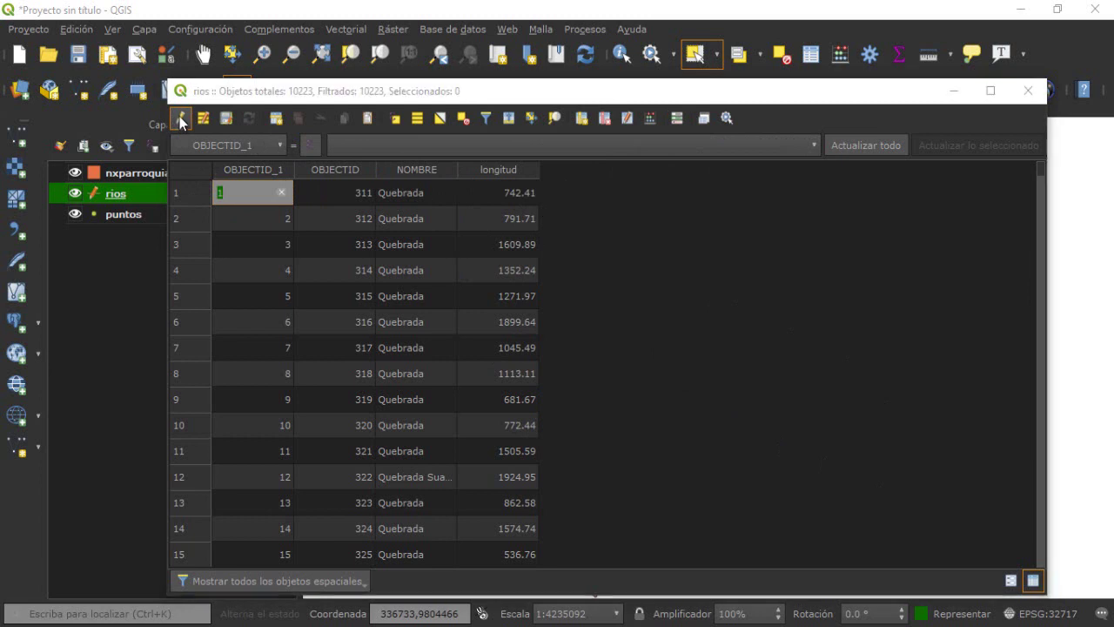
{"action": "left_click", "coordinate": [563, 330]}
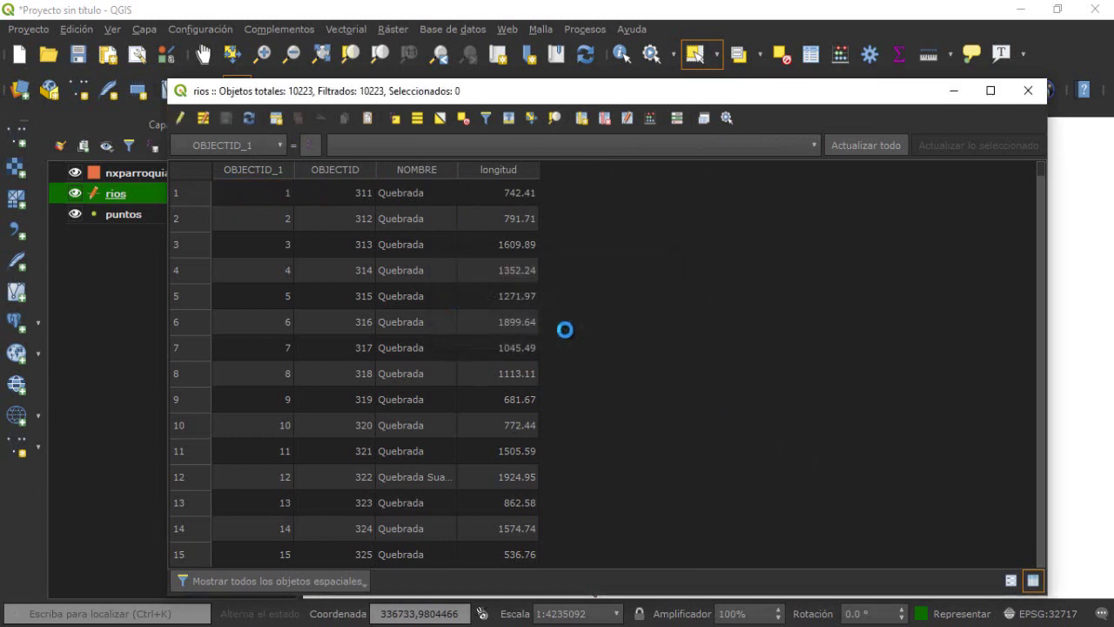
{"action": "left_click", "coordinate": [1027, 91]}
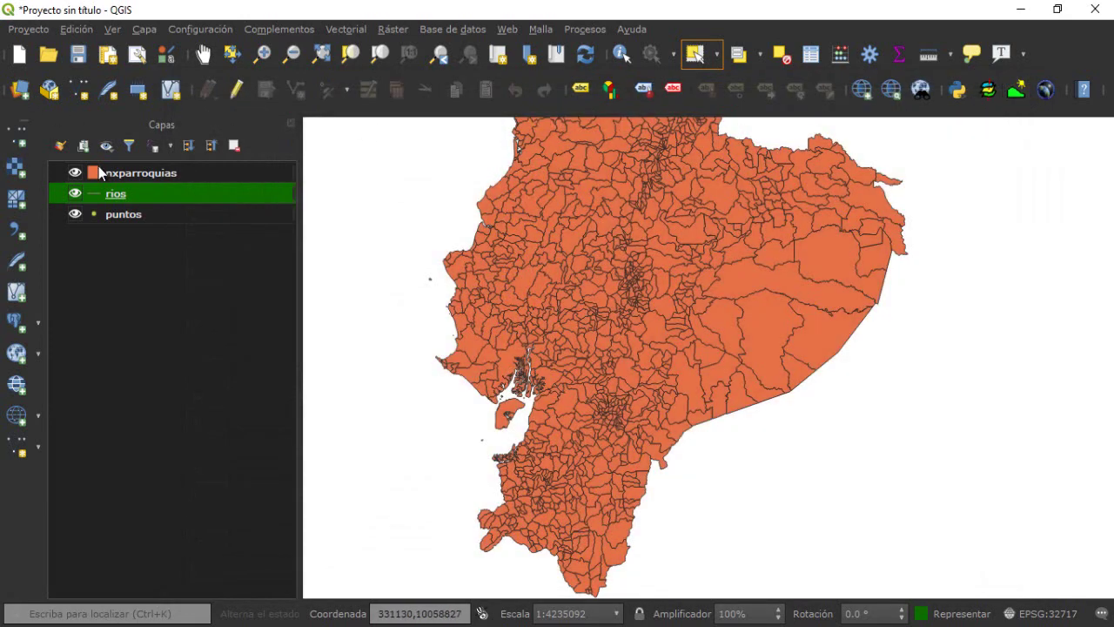
Open the attribute table of the nxparroquias layer.
{"action": "left_click", "coordinate": [123, 170]}
{"action": "right_click", "coordinate": [123, 170]}
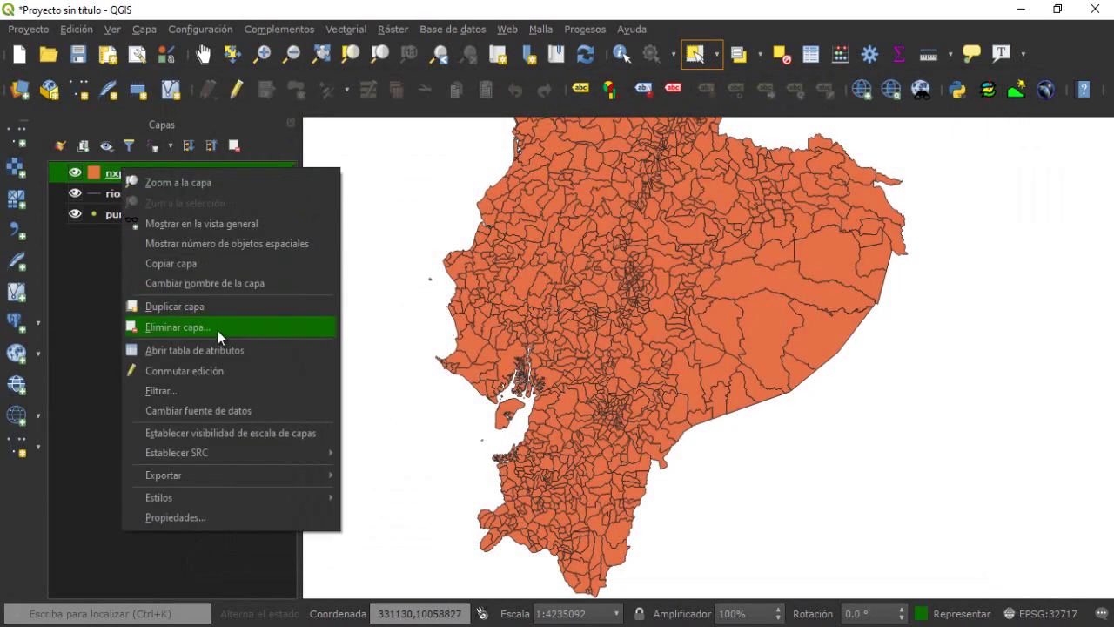
{"action": "left_click", "coordinate": [180, 350]}
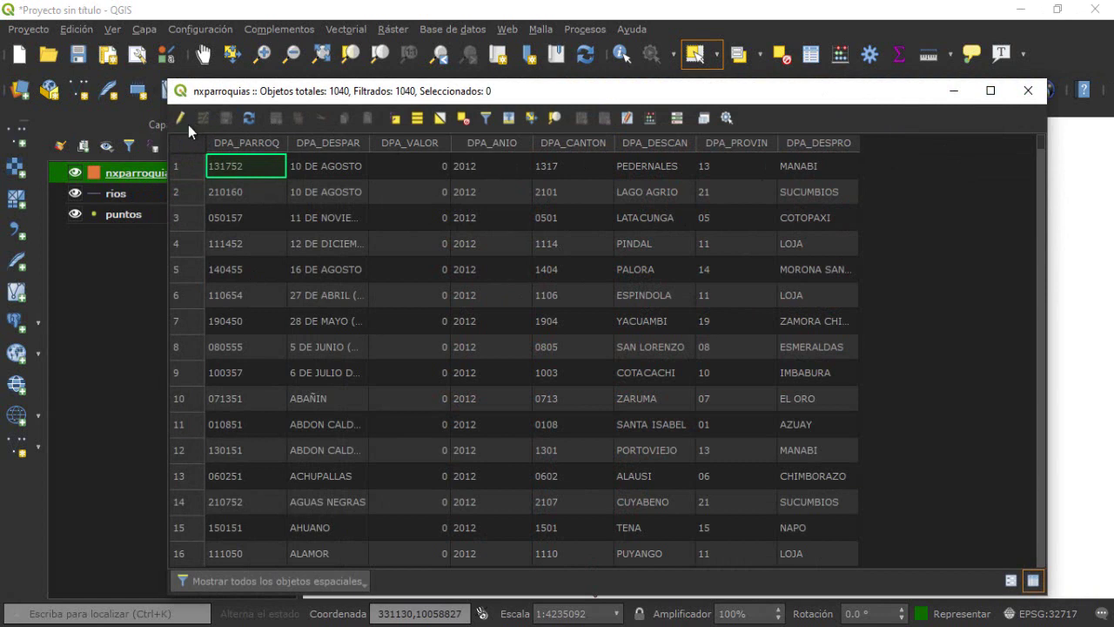
Define a new field named areakm2 in the field calculator as a decimal number (real) with precision 4.
{"action": "left_click", "coordinate": [651, 119]}
{"action": "left_click", "coordinate": [498, 174]}
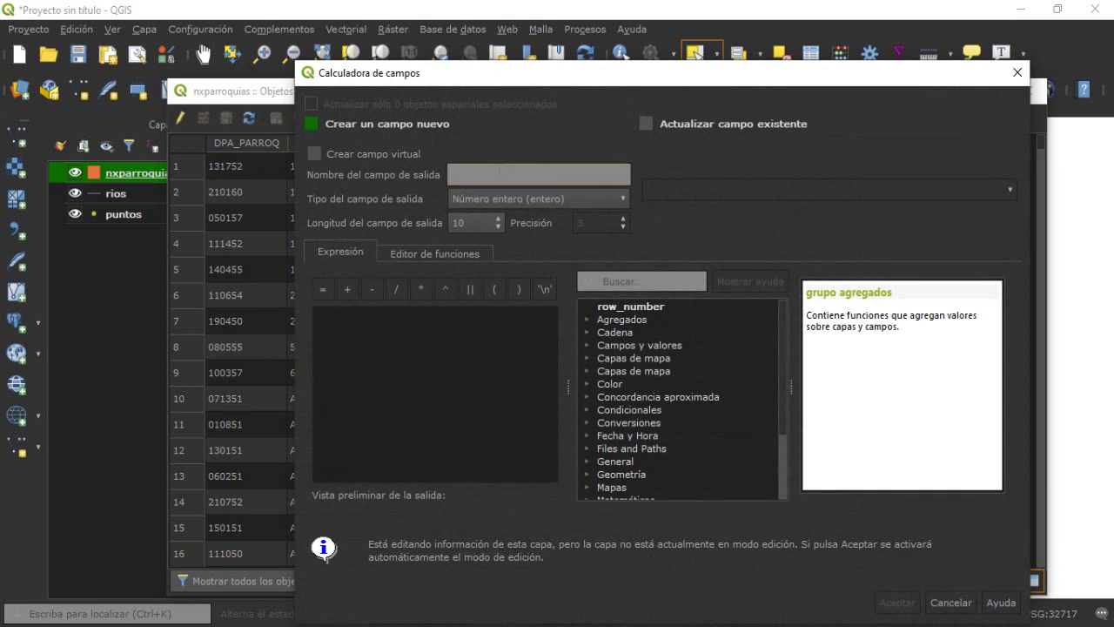
{"action": "type", "text": "areakm2"}
{"action": "left_click", "coordinate": [576, 203]}
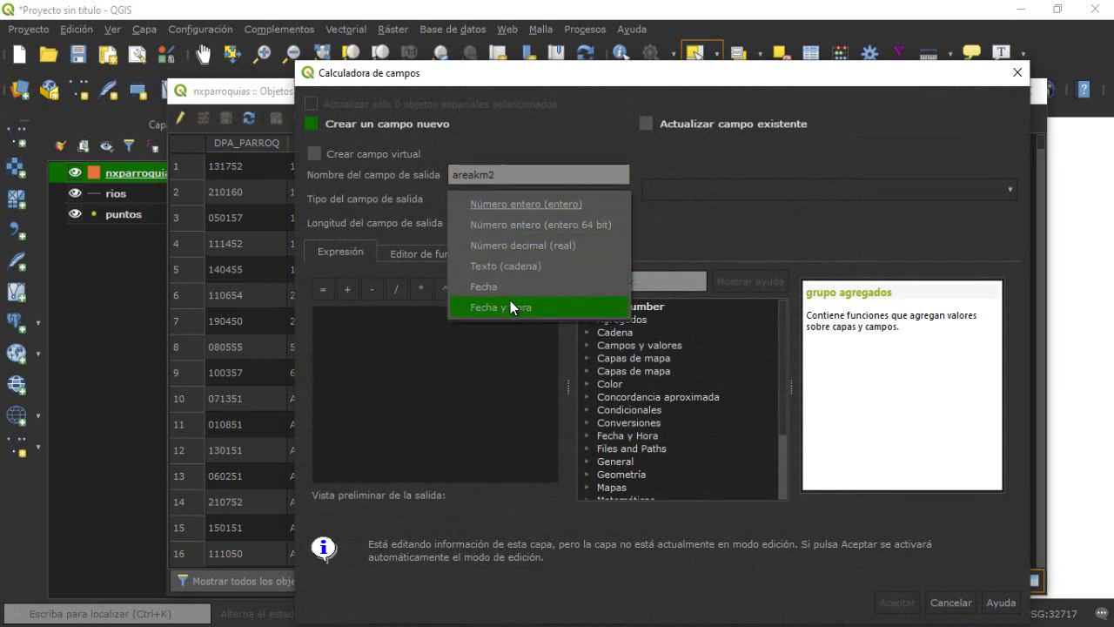
{"action": "left_click", "coordinate": [548, 245]}
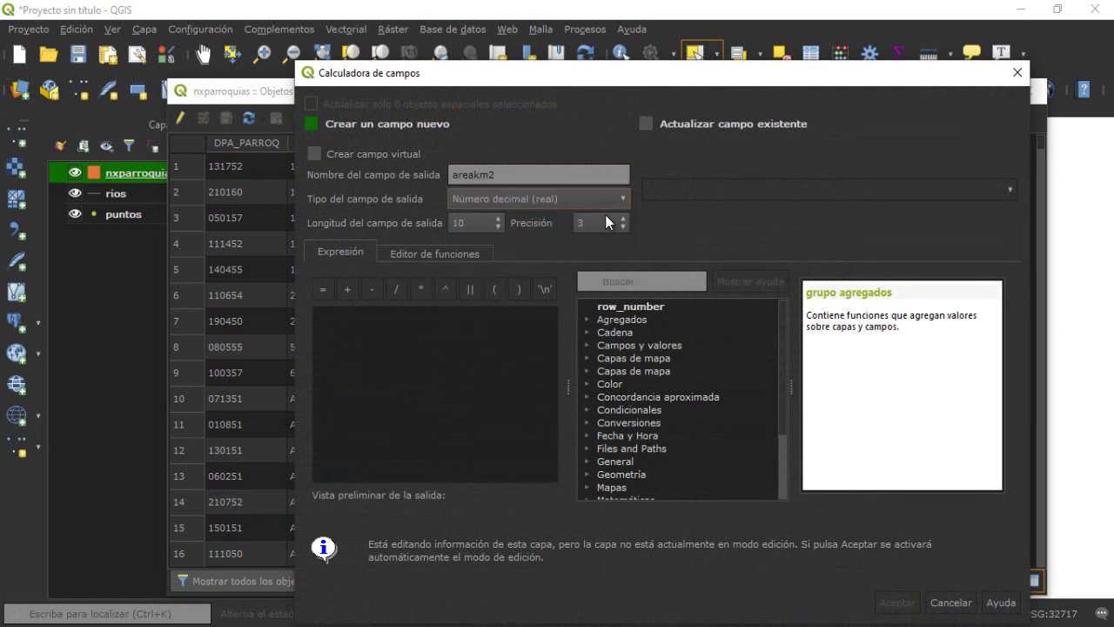
{"action": "left_click", "coordinate": [626, 217]}
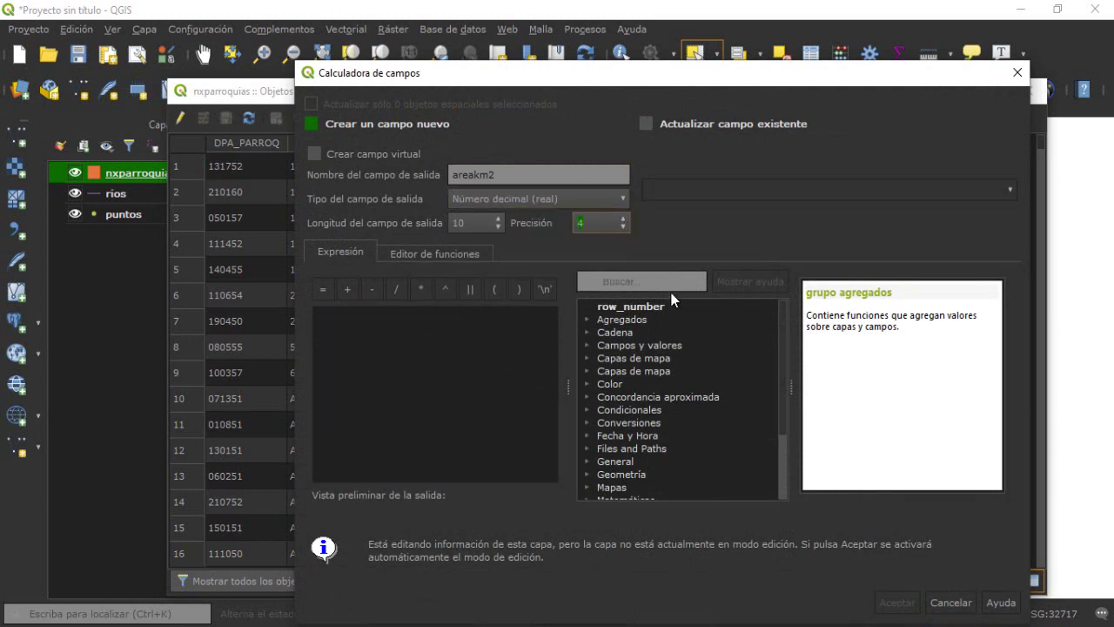
Calculate the new areakm2 field with the recent expression $area / 1000000, found by searching the functions for $a.
{"action": "left_click", "coordinate": [595, 281]}
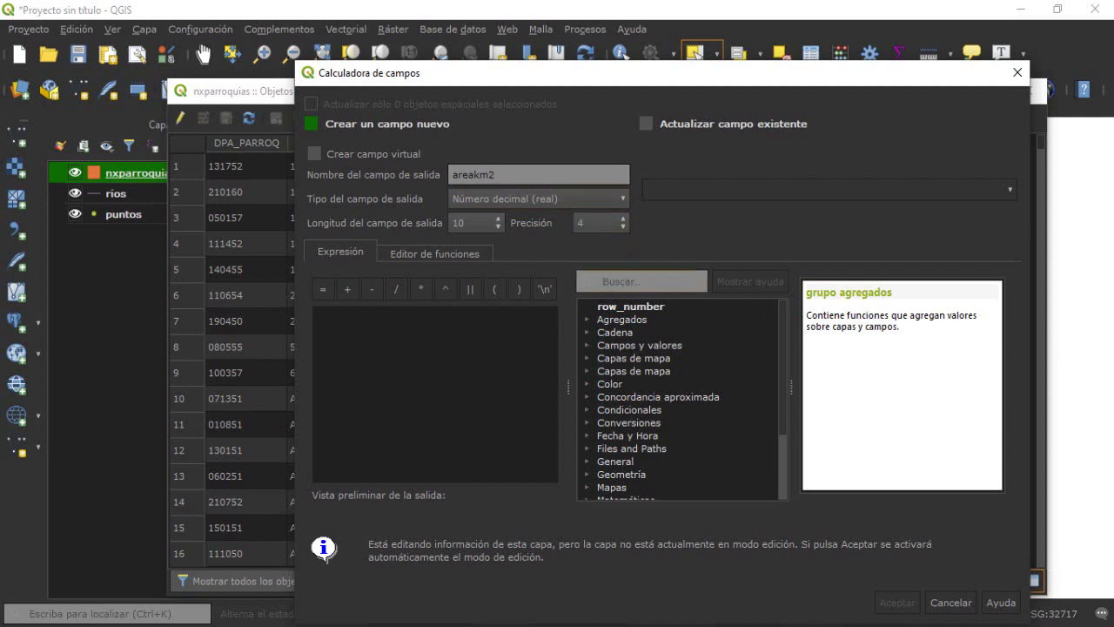
{"action": "type", "text": "$"}
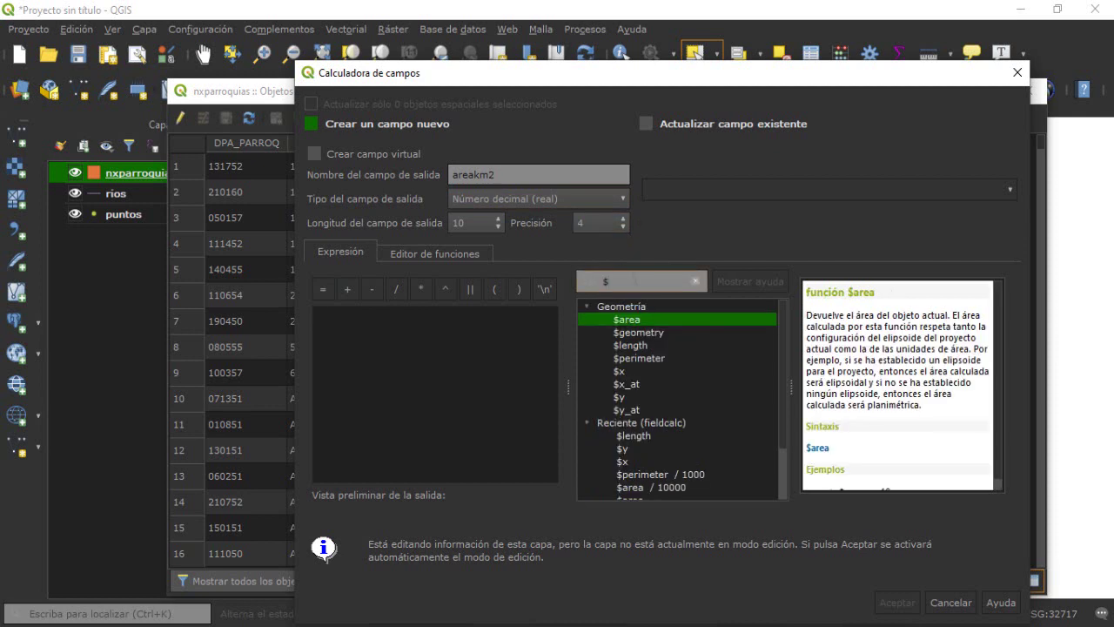
{"action": "type", "text": "a"}
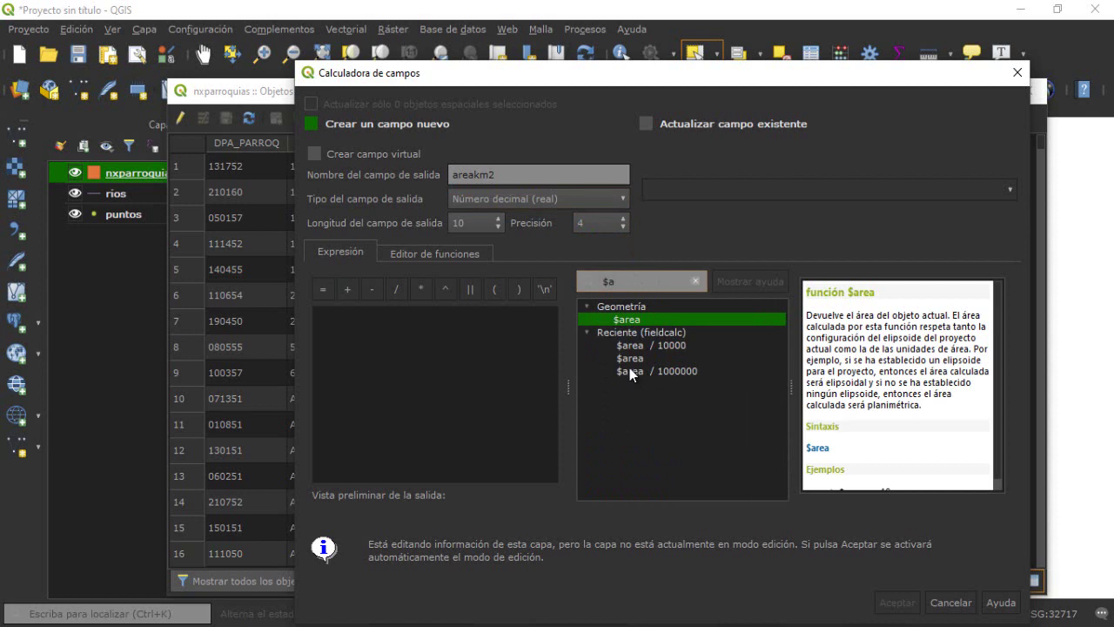
{"action": "double_click", "coordinate": [672, 372]}
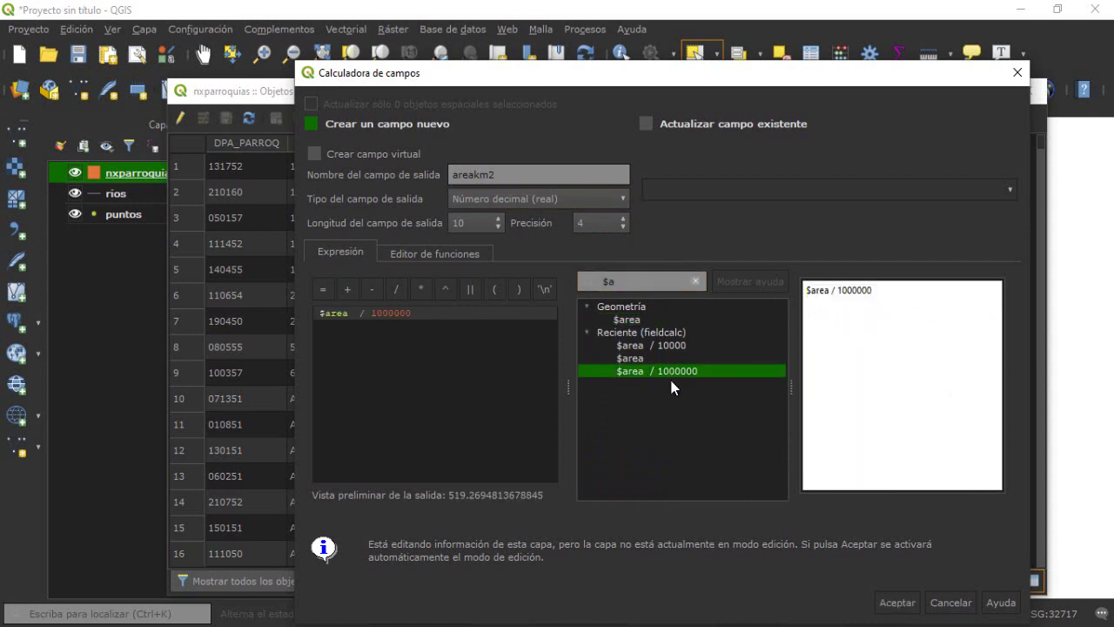
{"action": "left_click", "coordinate": [901, 599]}
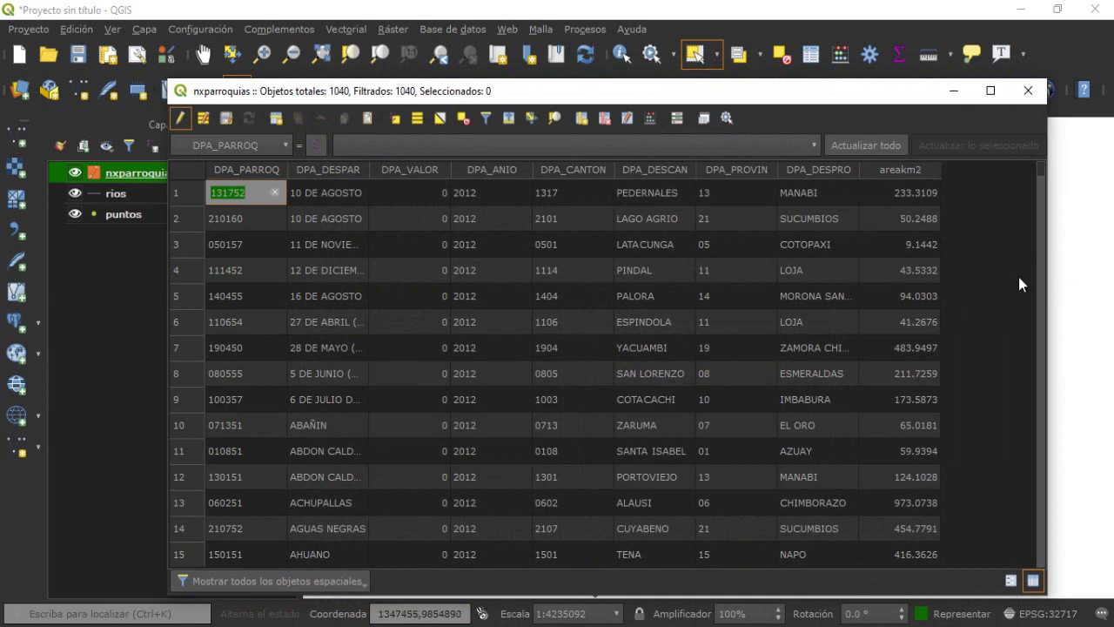
Stop editing the nxparroquias layer, saving its changes, and close its attribute table.
{"action": "left_click", "coordinate": [179, 117]}
{"action": "left_click", "coordinate": [586, 328]}
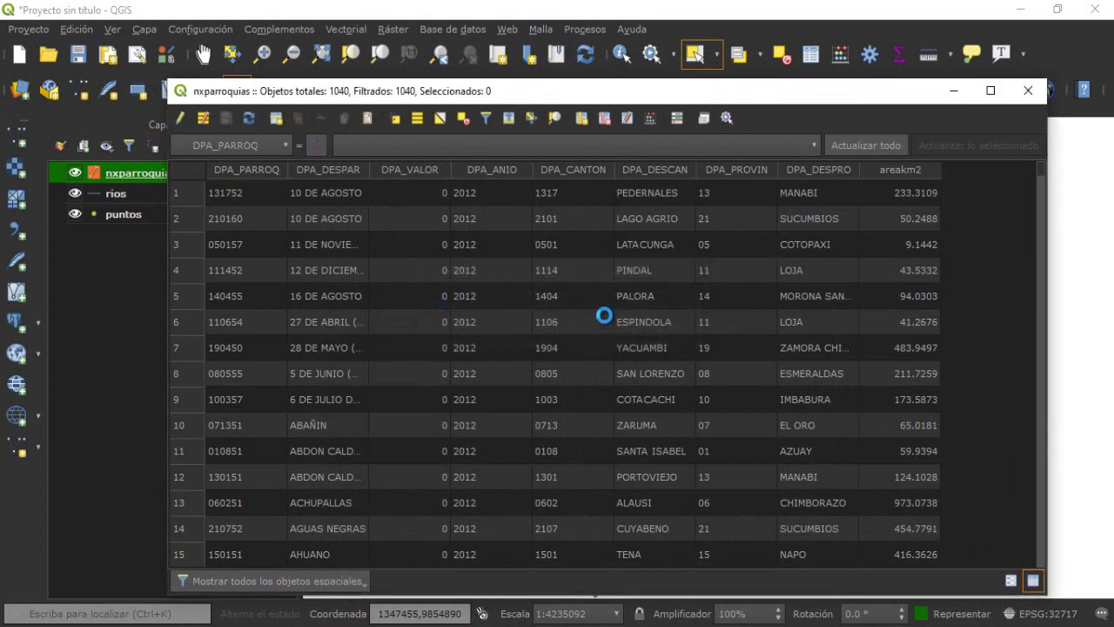
{"action": "left_click", "coordinate": [1033, 92]}
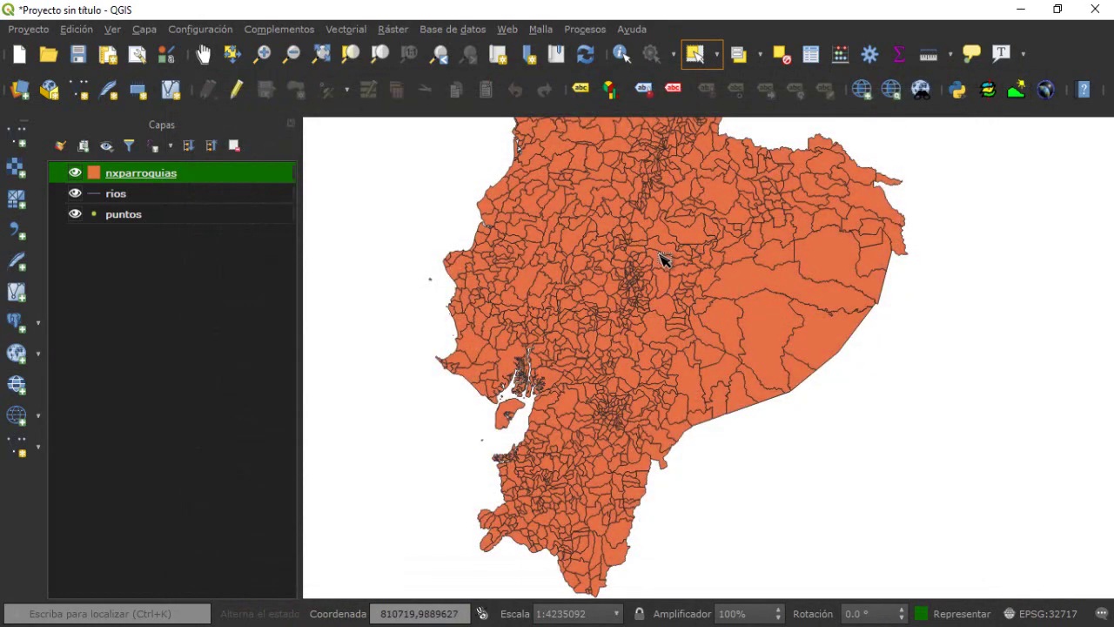
Examine the nxparroquias polygons on the map at several scales, from the whole country to individual parishes.
{"action": "scroll", "coordinate": [647, 253], "scroll_direction": "up", "scroll_amount": 2}
{"action": "scroll", "coordinate": [647, 255], "scroll_direction": "down", "scroll_amount": 3}
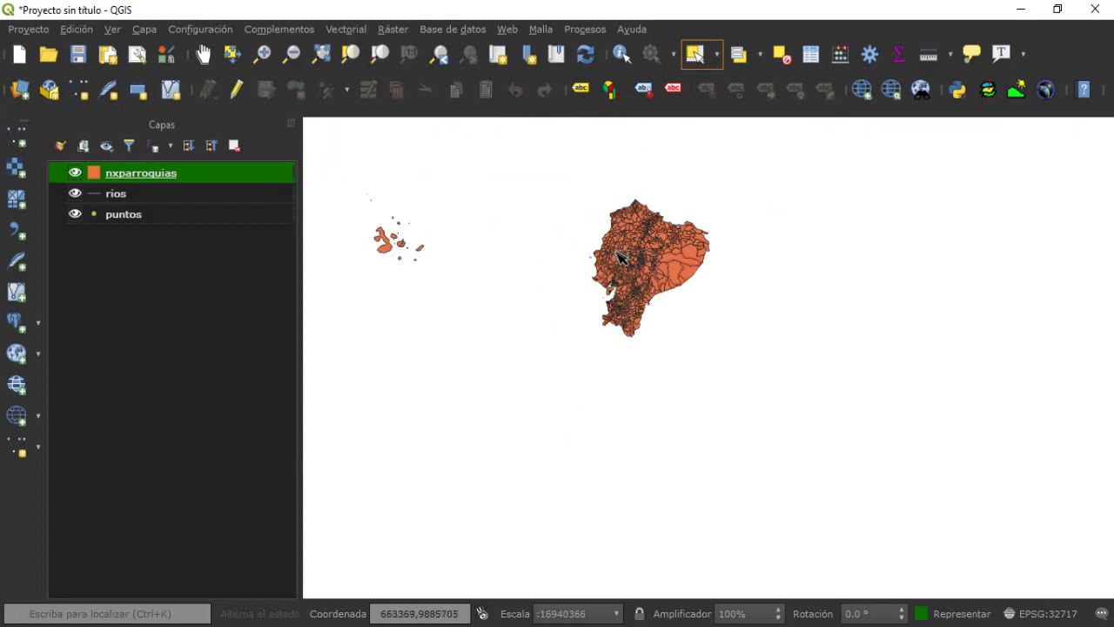
{"action": "scroll", "coordinate": [623, 260], "scroll_direction": "up", "scroll_amount": 3}
{"action": "scroll", "coordinate": [712, 266], "scroll_direction": "up", "scroll_amount": 1}
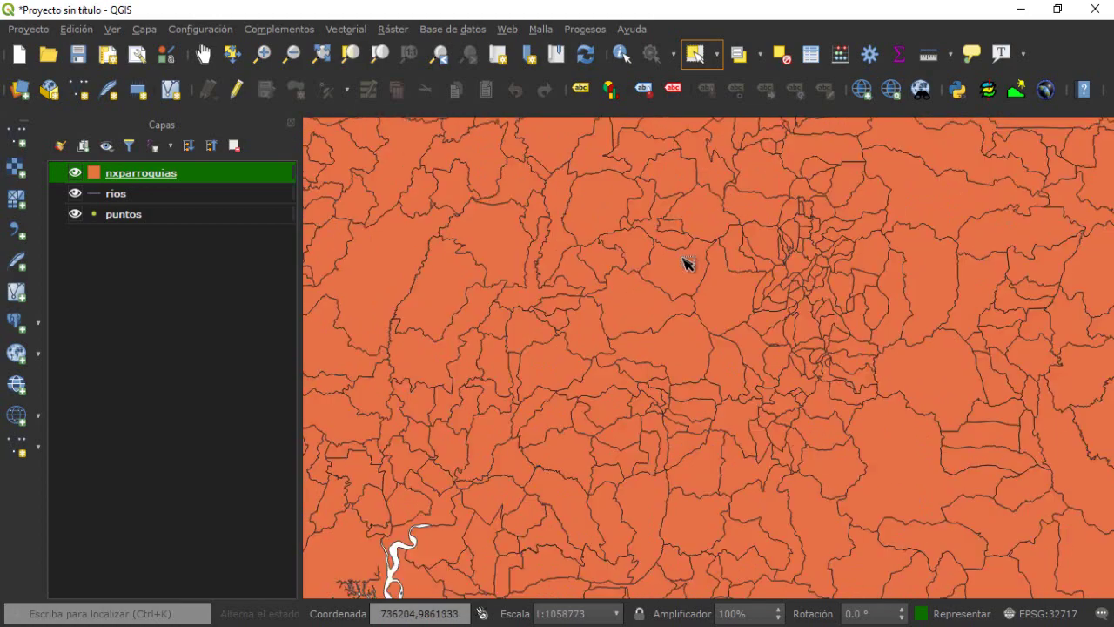
{"action": "scroll", "coordinate": [659, 299], "scroll_direction": "down", "scroll_amount": 1}
{"action": "scroll", "coordinate": [660, 299], "scroll_direction": "down", "scroll_amount": 2}
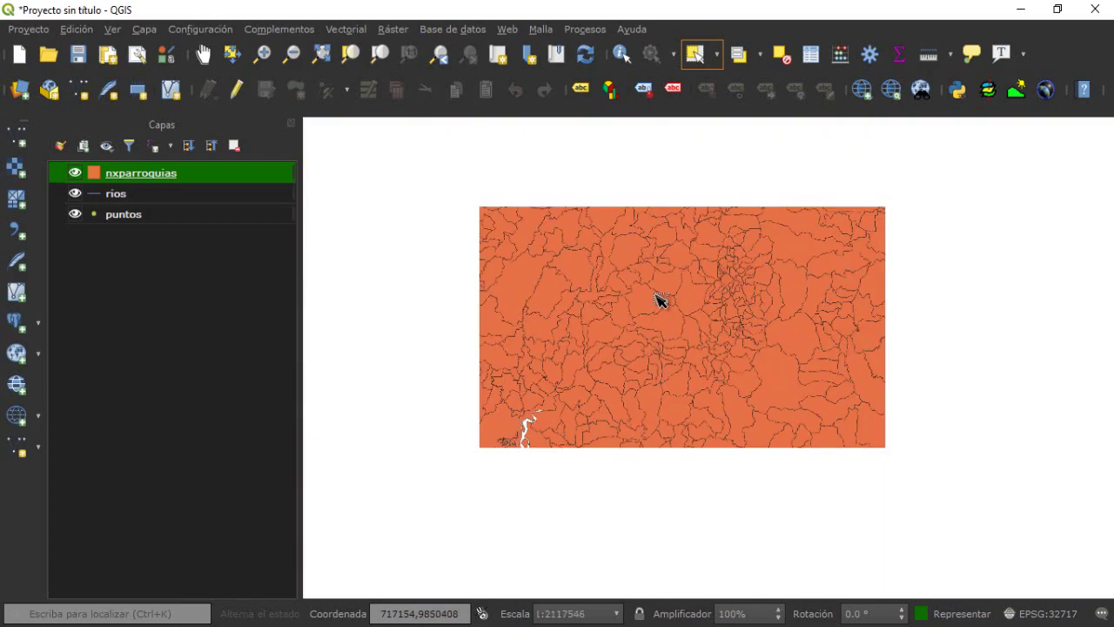
{"action": "scroll", "coordinate": [659, 299], "scroll_direction": "up", "scroll_amount": 1}
{"action": "scroll", "coordinate": [659, 299], "scroll_direction": "up", "scroll_amount": 2}
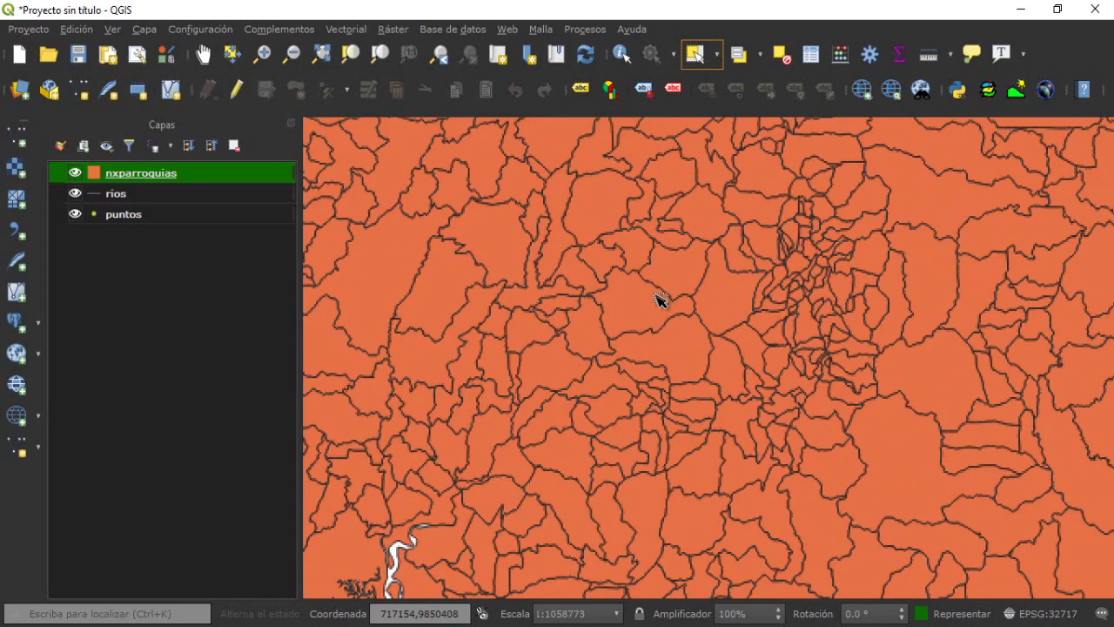
{"action": "scroll", "coordinate": [669, 276], "scroll_direction": "down", "scroll_amount": 1}
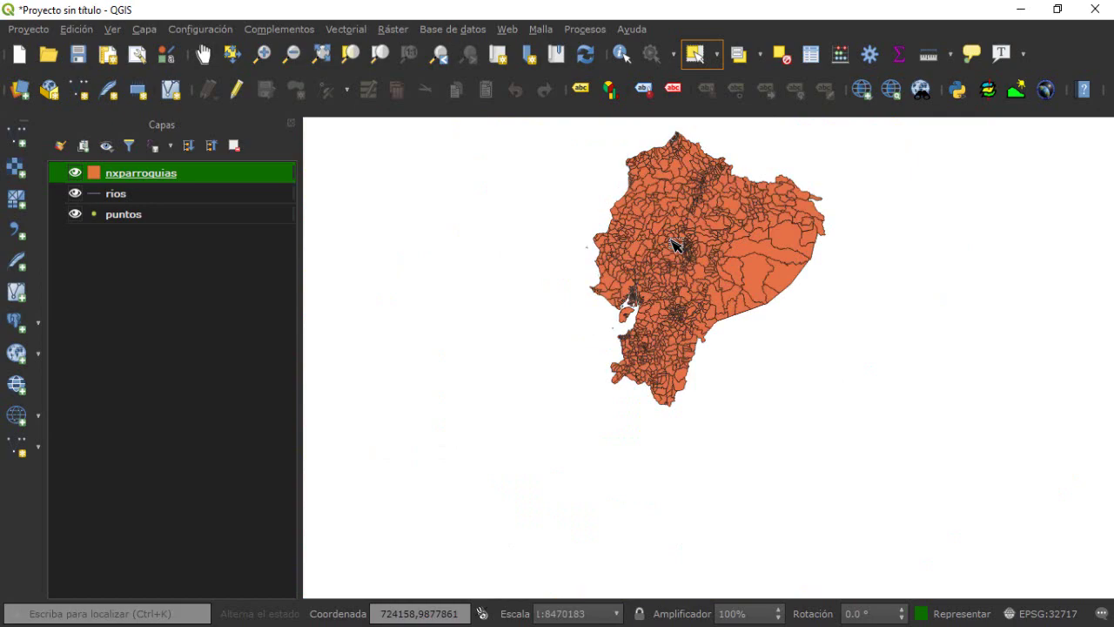
{"action": "scroll", "coordinate": [672, 248], "scroll_direction": "up", "scroll_amount": 3}
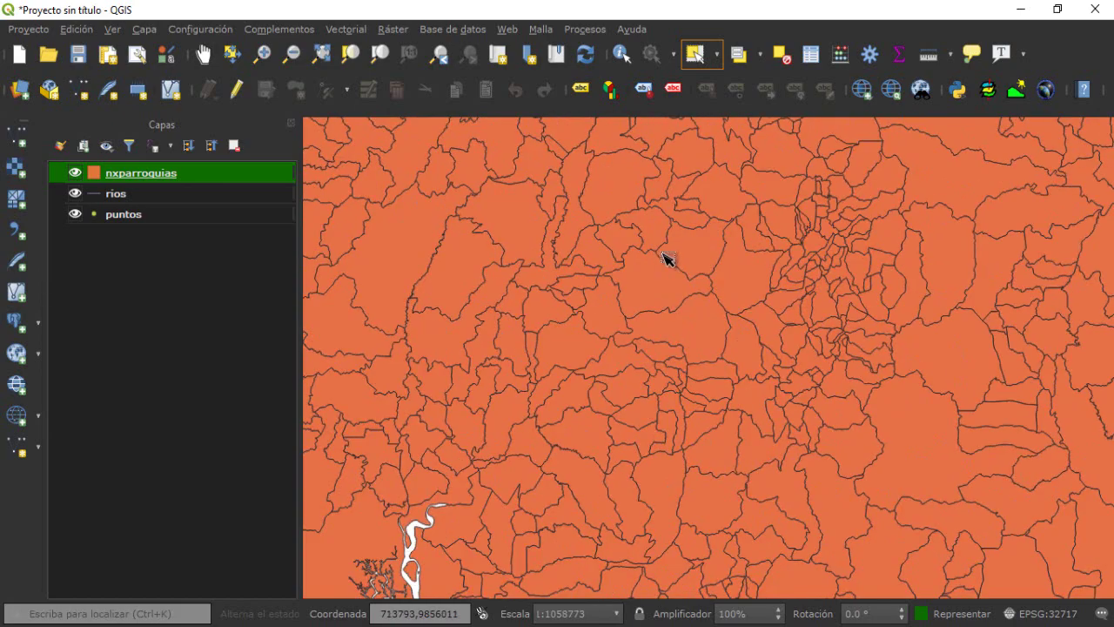
{"action": "scroll", "coordinate": [658, 306], "scroll_direction": "down", "scroll_amount": 2}
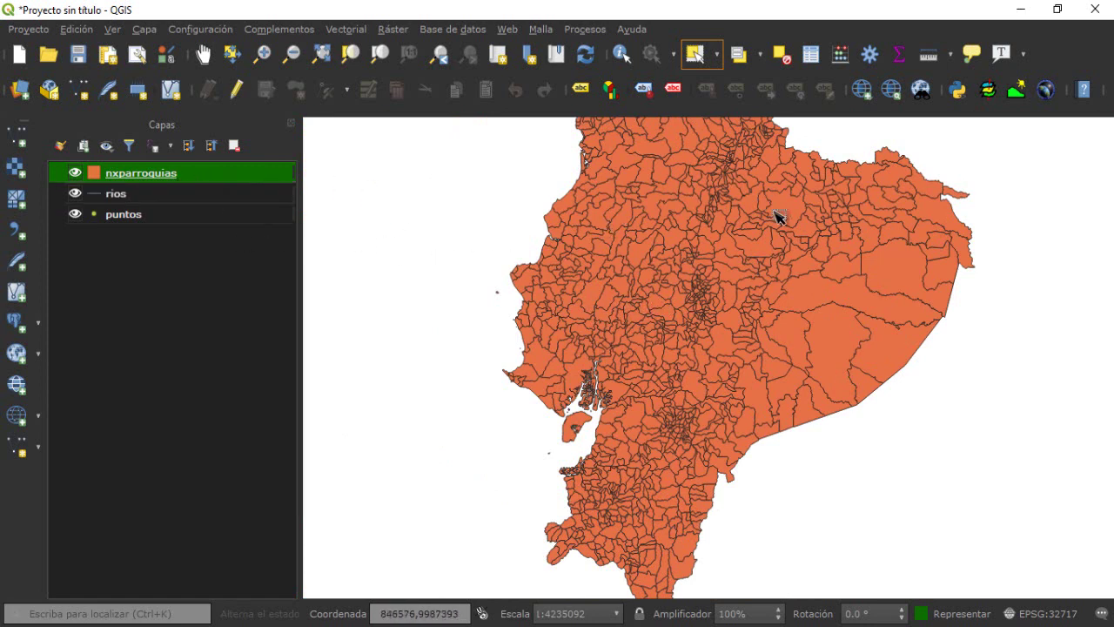
Hide the nxparroquias layer and inspect the rios and puntos features up close on the map.
{"action": "left_click", "coordinate": [73, 189]}
{"action": "left_click", "coordinate": [75, 173]}
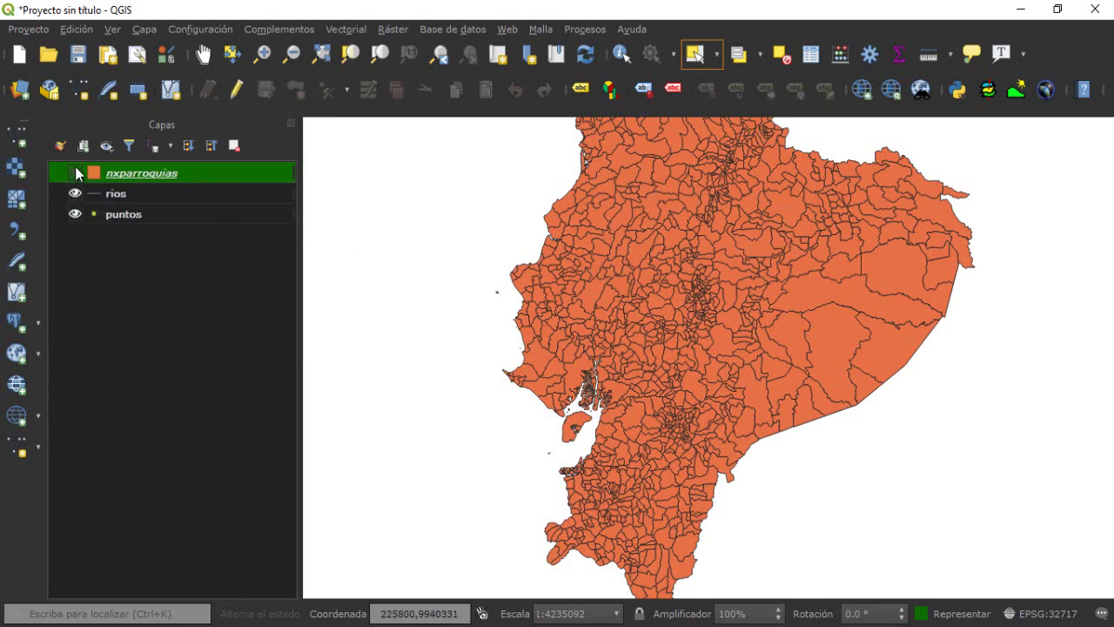
{"action": "left_click", "coordinate": [77, 193]}
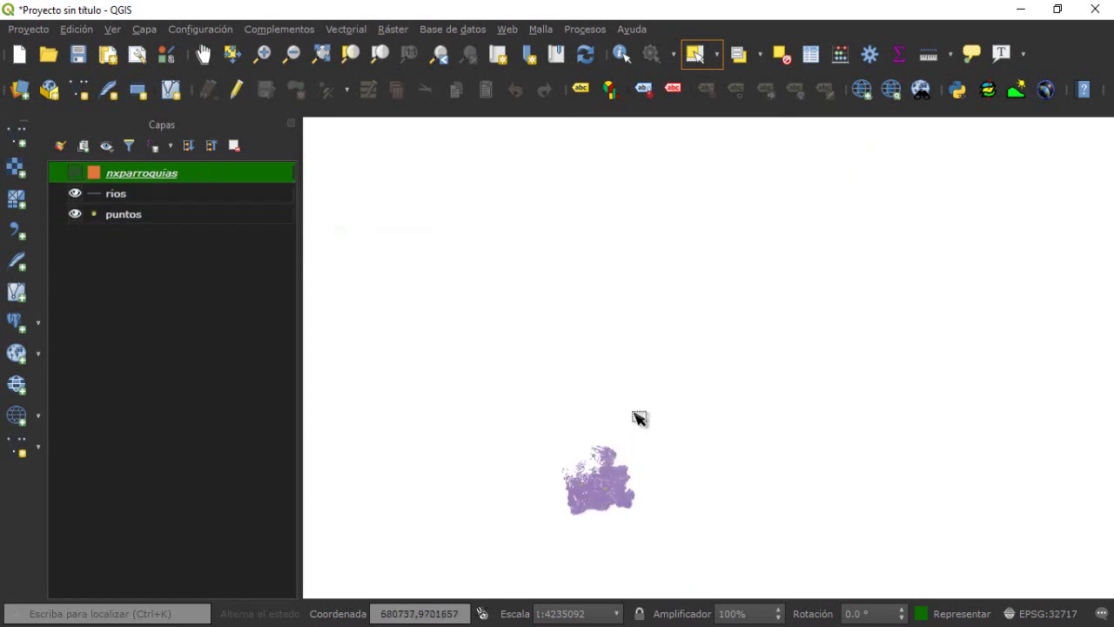
{"action": "left_click_drag", "start_coordinate": [627, 404], "coordinate": [624, 350]}
{"action": "scroll", "coordinate": [600, 403], "scroll_direction": "up", "scroll_amount": 2}
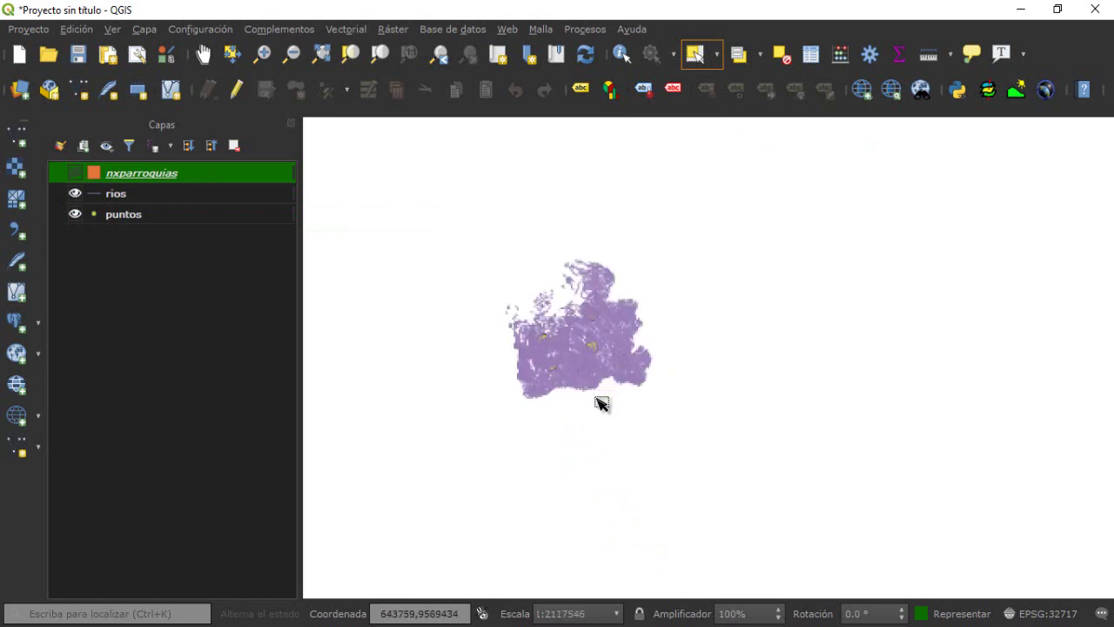
{"action": "left_click_drag", "start_coordinate": [484, 233], "coordinate": [539, 329]}
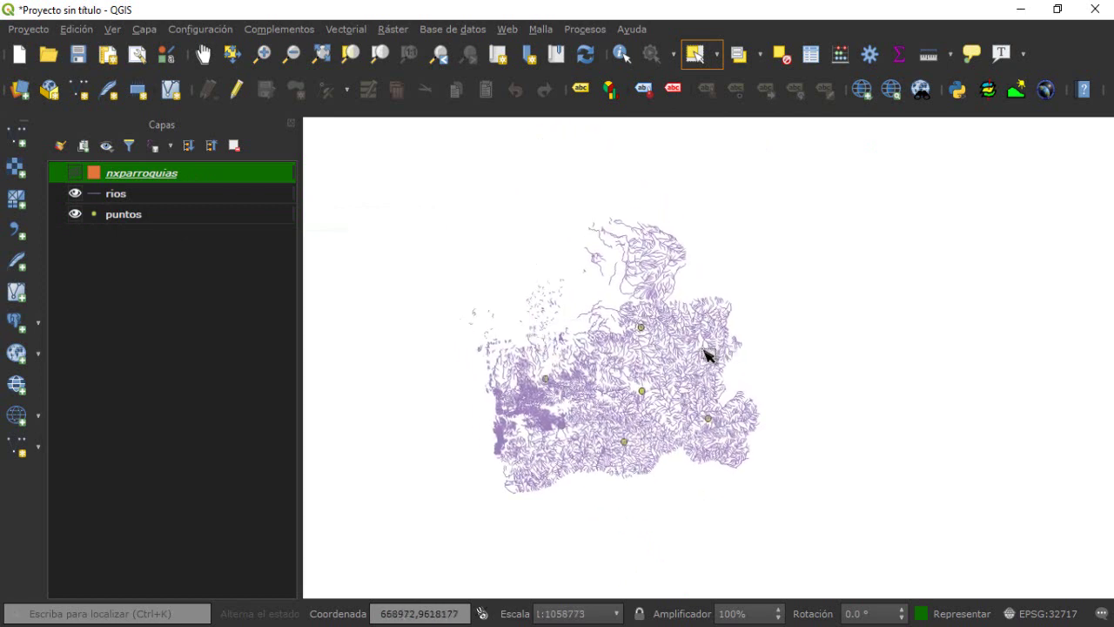
Hide the rios and puntos layers and show only nxparroquias, with the mainland framed on the map.
{"action": "left_click", "coordinate": [75, 194]}
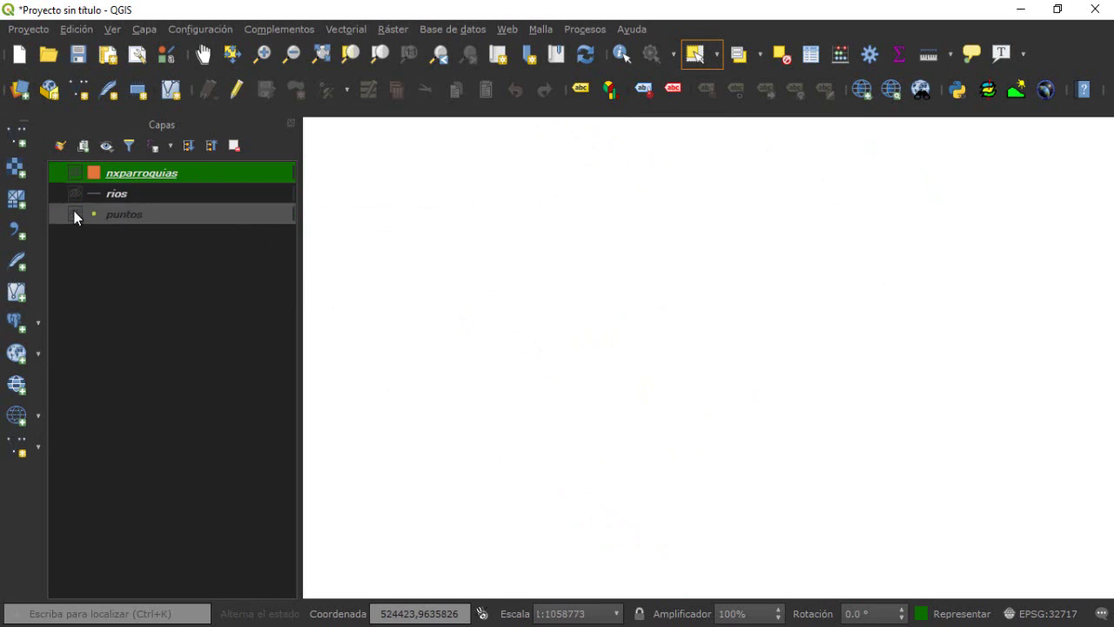
{"action": "left_click", "coordinate": [74, 212]}
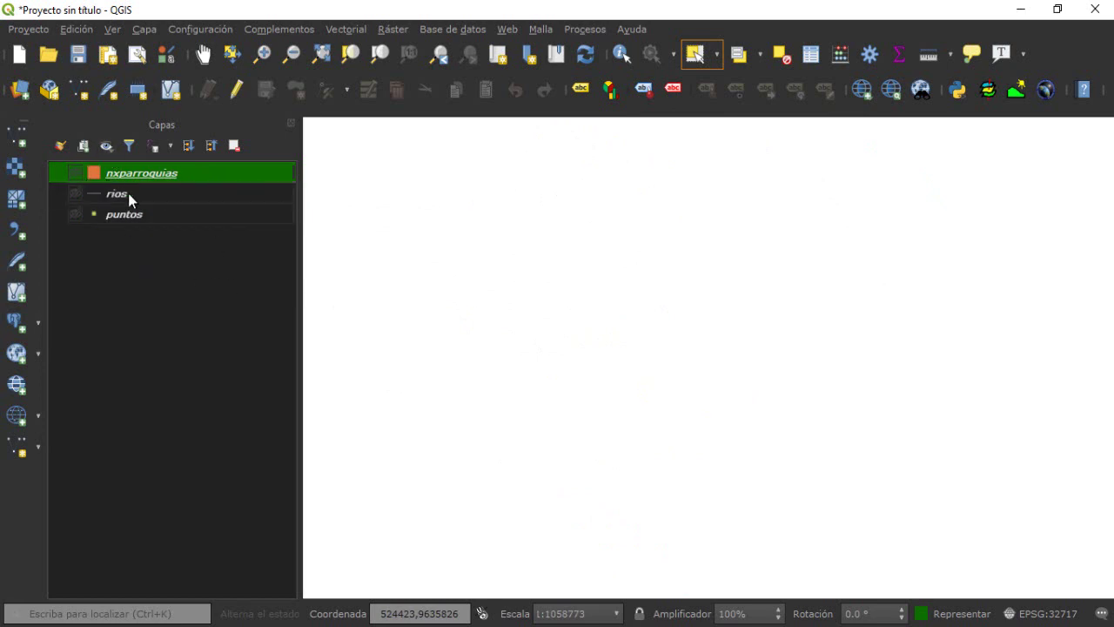
{"action": "left_click", "coordinate": [75, 173]}
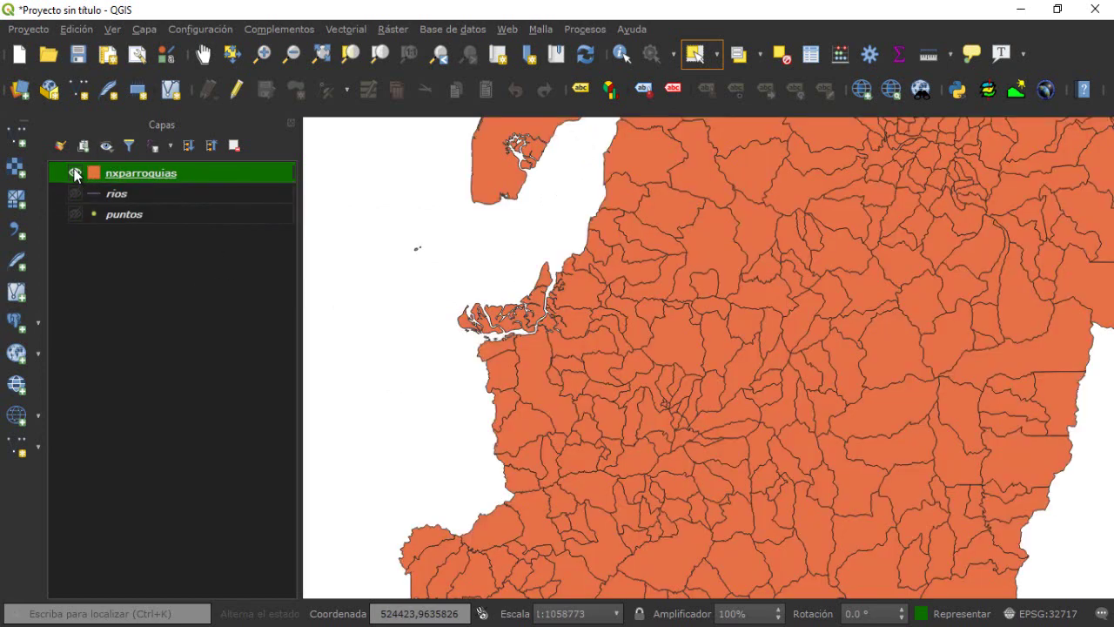
{"action": "scroll", "coordinate": [829, 312], "scroll_direction": "down", "scroll_amount": 1}
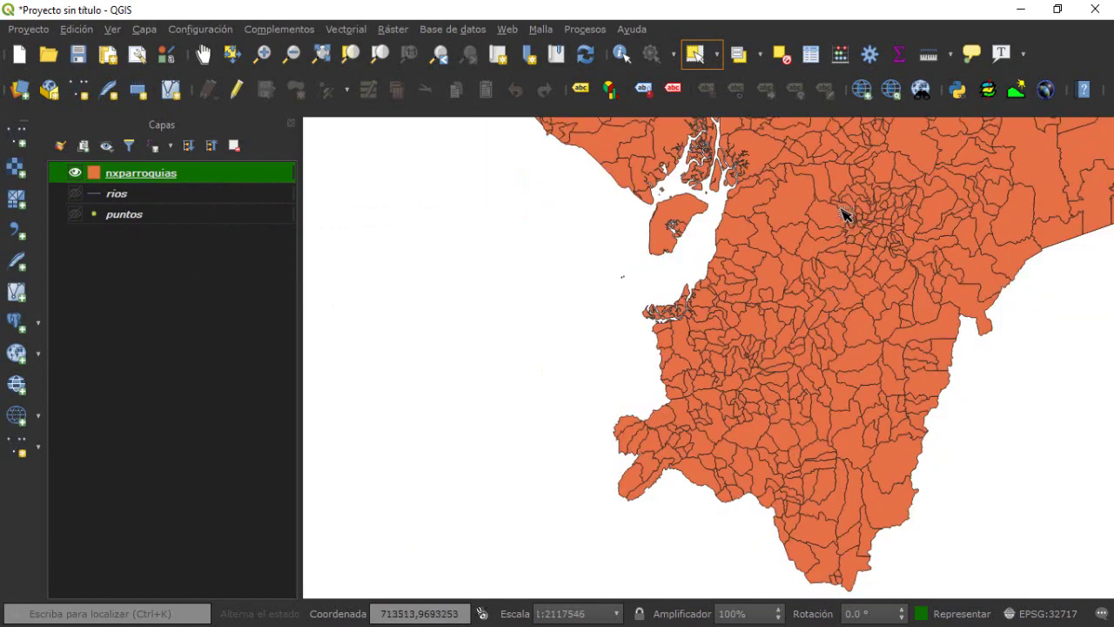
{"action": "left_click_drag", "start_coordinate": [846, 214], "coordinate": [717, 410]}
{"action": "scroll", "coordinate": [819, 321], "scroll_direction": "down", "scroll_amount": 2}
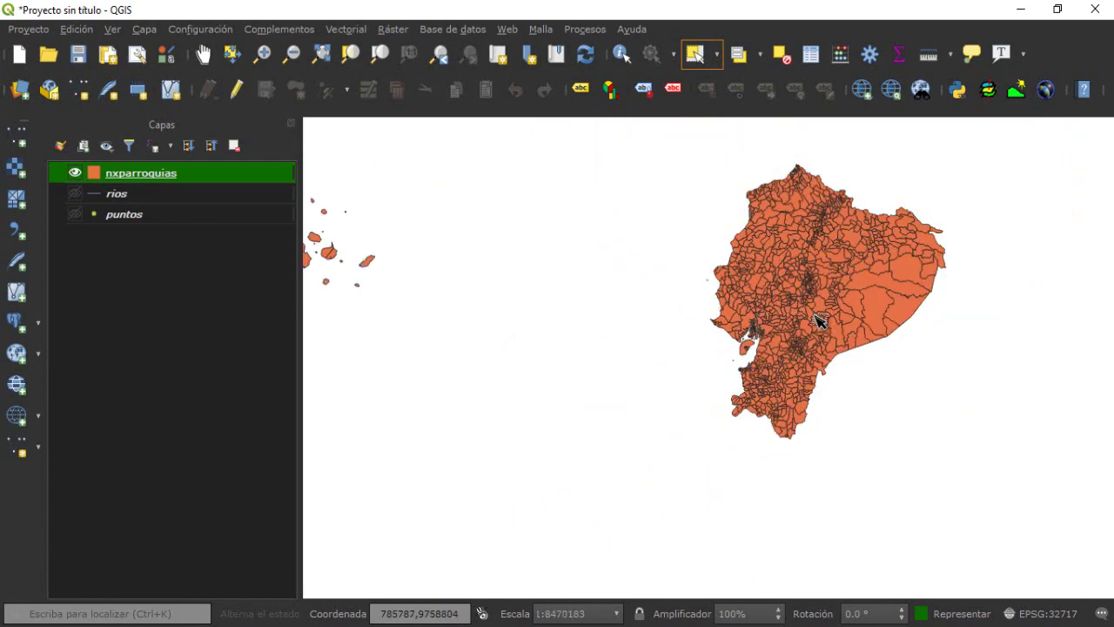
{"action": "left_click_drag", "start_coordinate": [810, 285], "coordinate": [671, 316]}
{"action": "scroll", "coordinate": [672, 318], "scroll_direction": "up", "scroll_amount": 1}
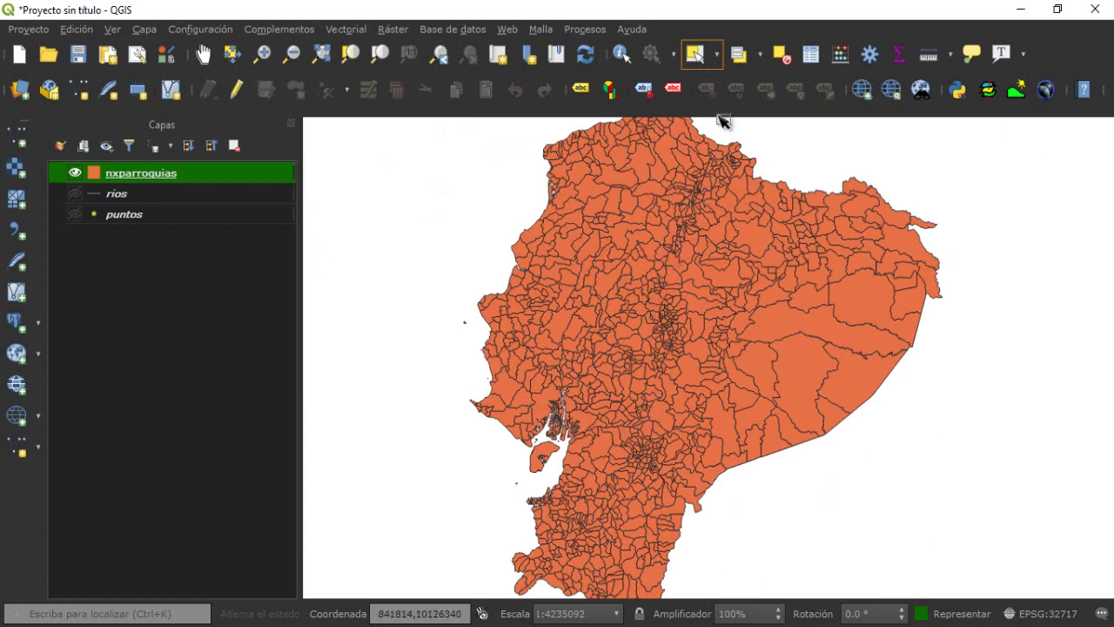
{"action": "left_click", "coordinate": [701, 55]}
{"action": "left_click", "coordinate": [716, 59]}
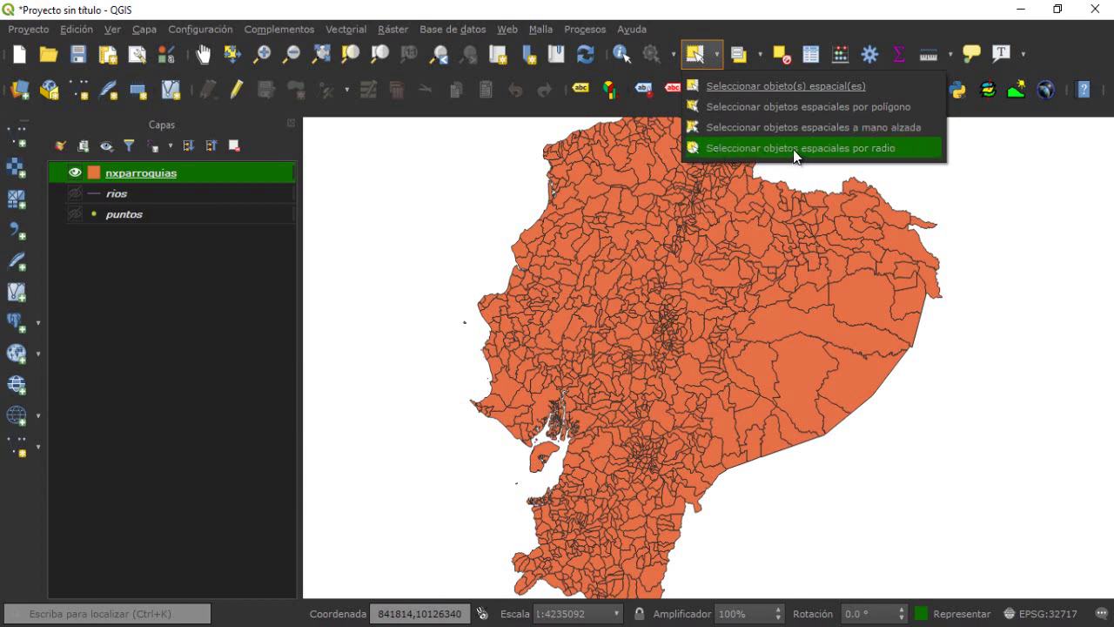
{"action": "left_click", "coordinate": [694, 88]}
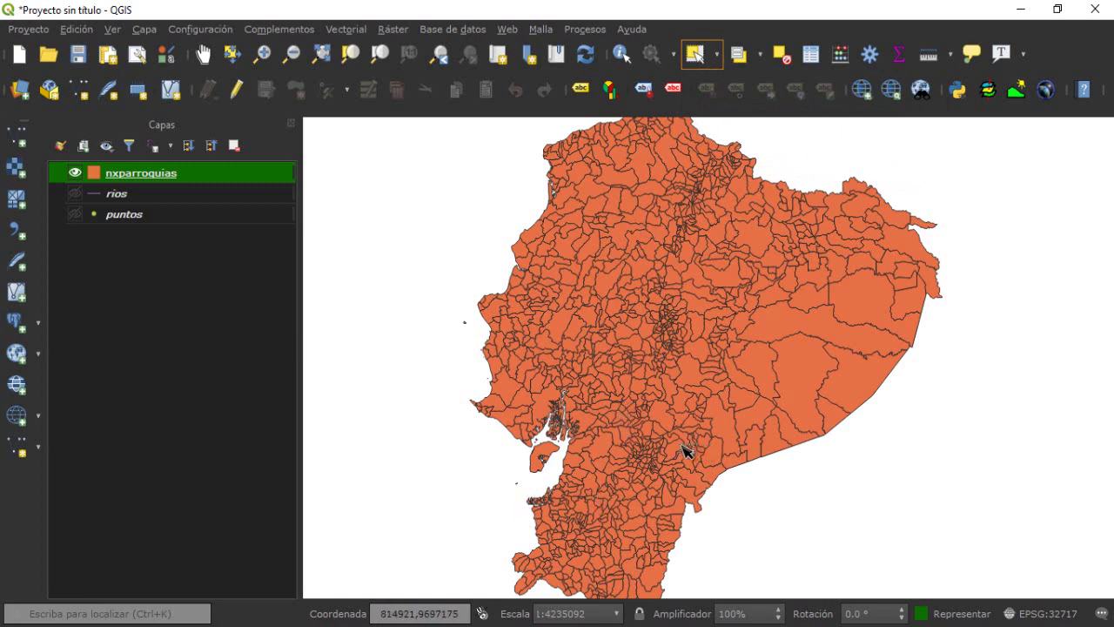
Identify the Machala parish and its neighbour El Retiro on the map to read their area attributes, and close the results.
{"action": "scroll", "coordinate": [568, 540], "scroll_direction": "up", "scroll_amount": 1}
{"action": "scroll", "coordinate": [568, 539], "scroll_direction": "up", "scroll_amount": 1}
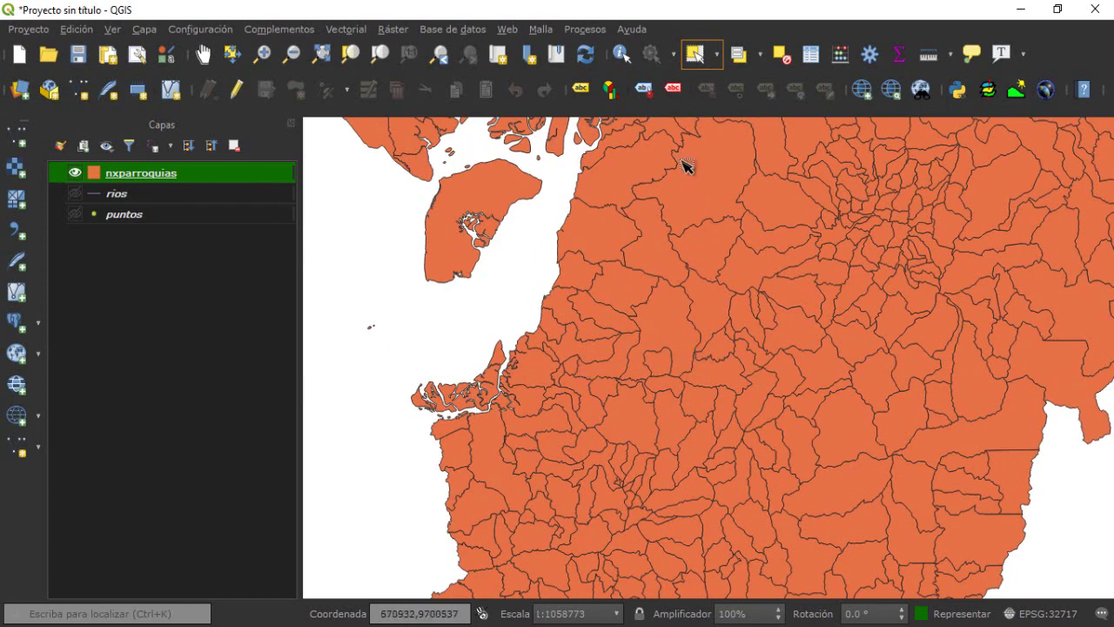
{"action": "left_click", "coordinate": [620, 56]}
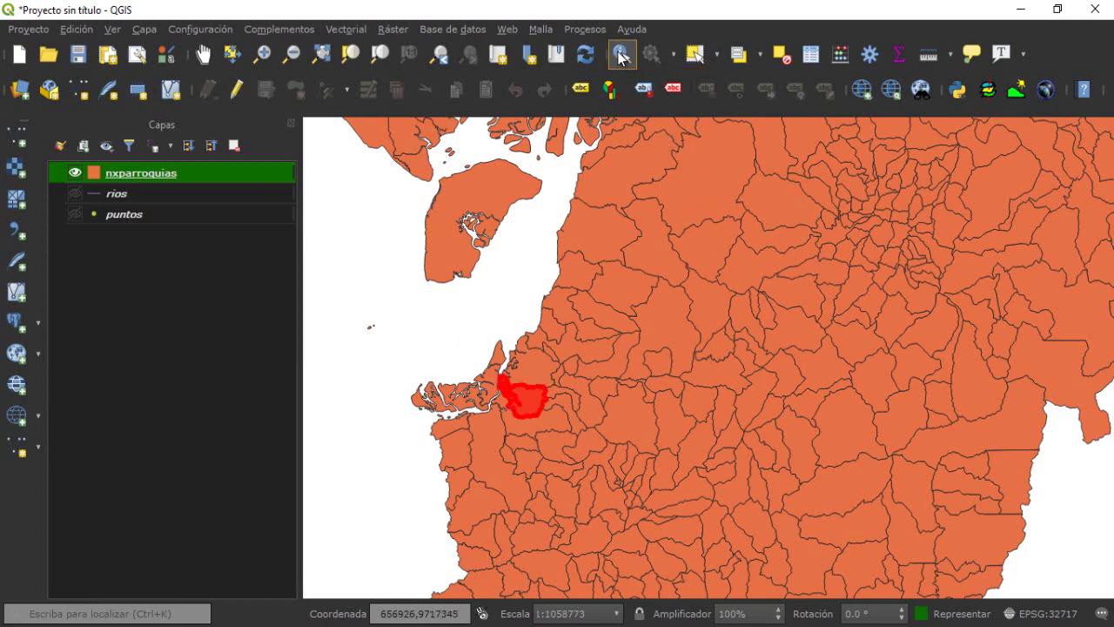
{"action": "left_click", "coordinate": [548, 375]}
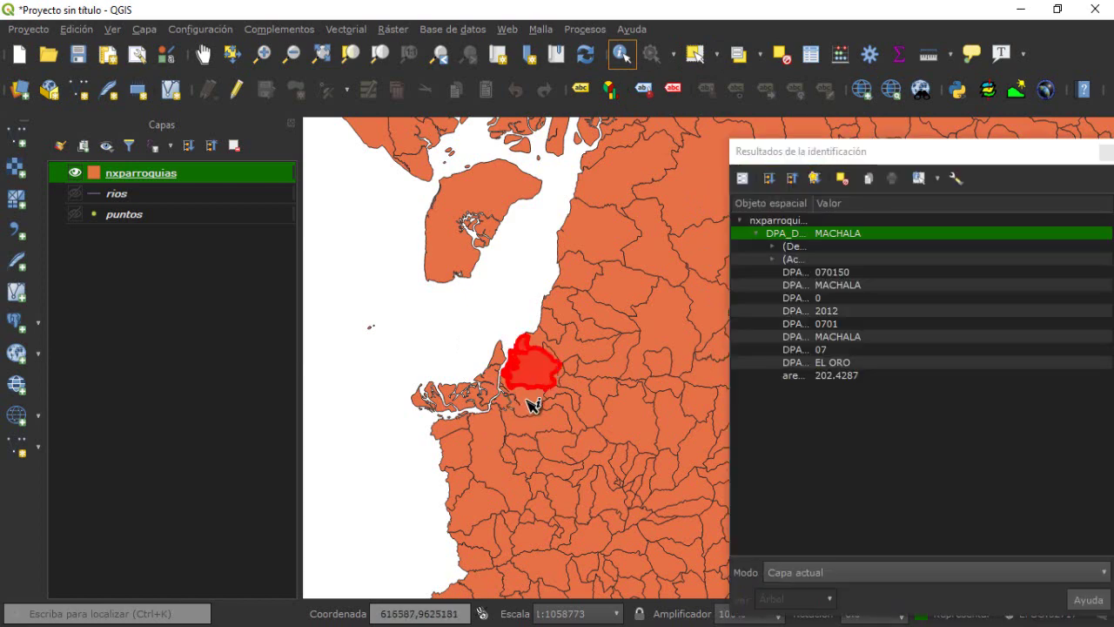
{"action": "left_click", "coordinate": [542, 405]}
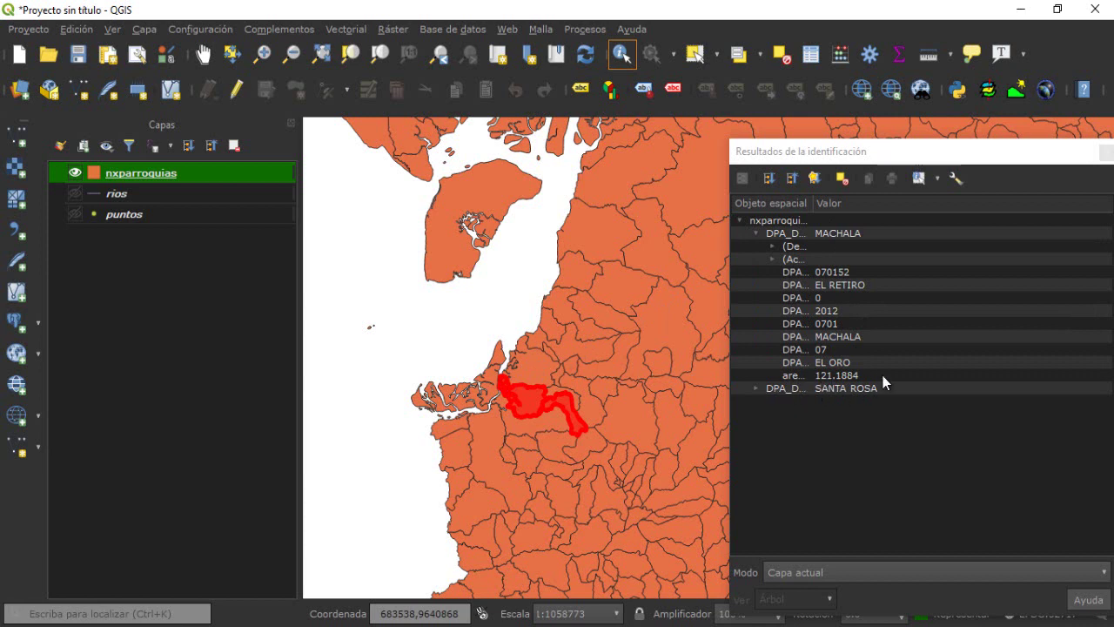
{"action": "left_click", "coordinate": [527, 371]}
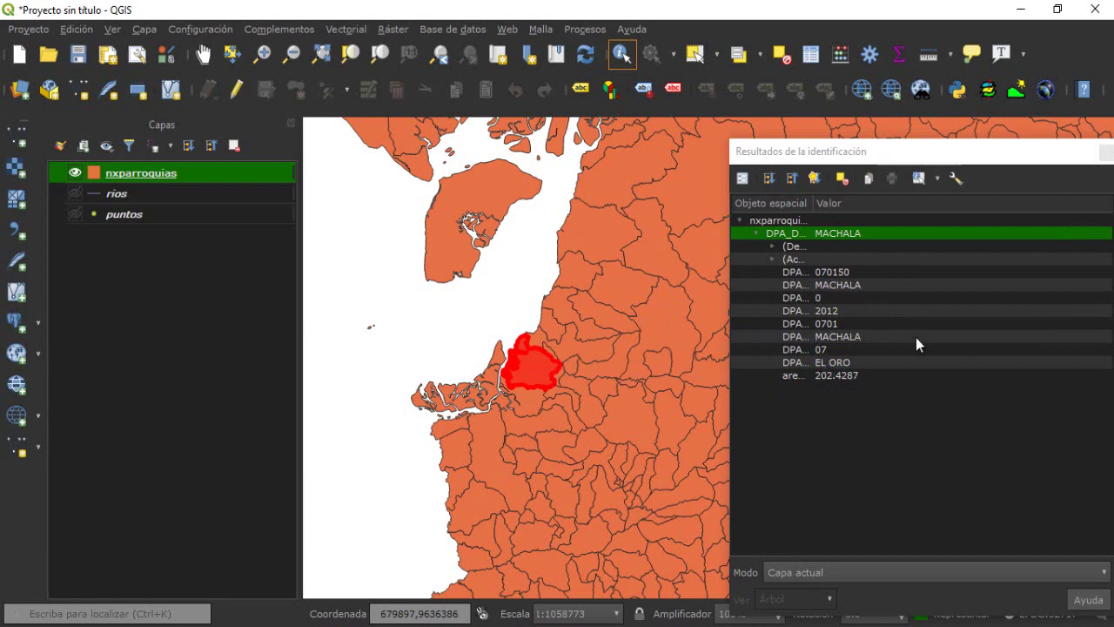
{"action": "left_click", "coordinate": [1106, 153]}
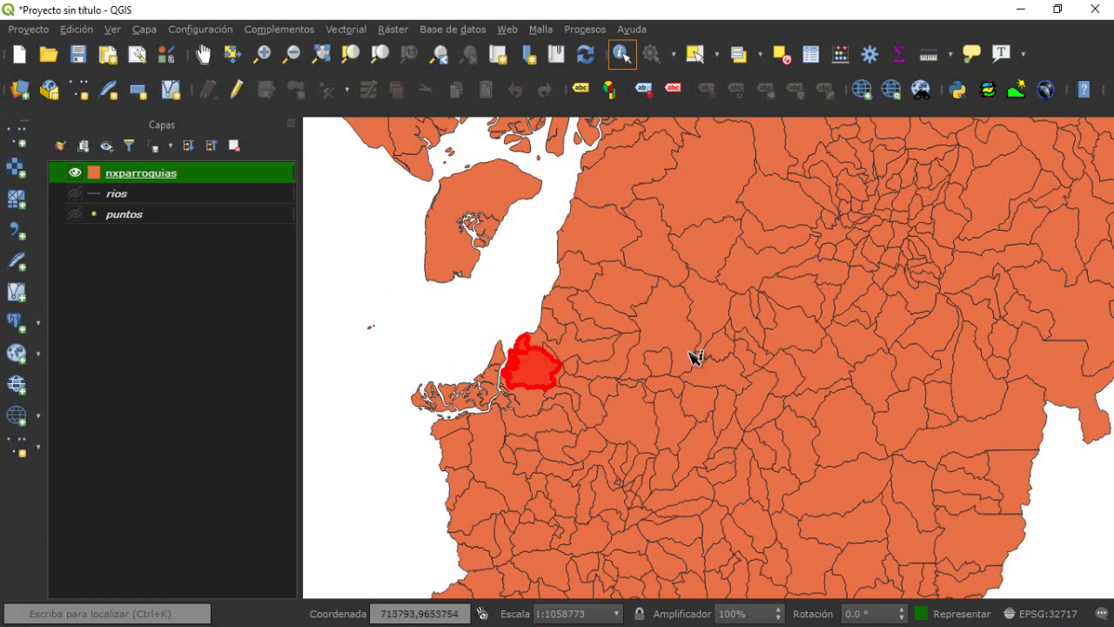
Show the rios and puntos layers again and make puntos the active layer.
{"action": "left_click", "coordinate": [75, 193]}
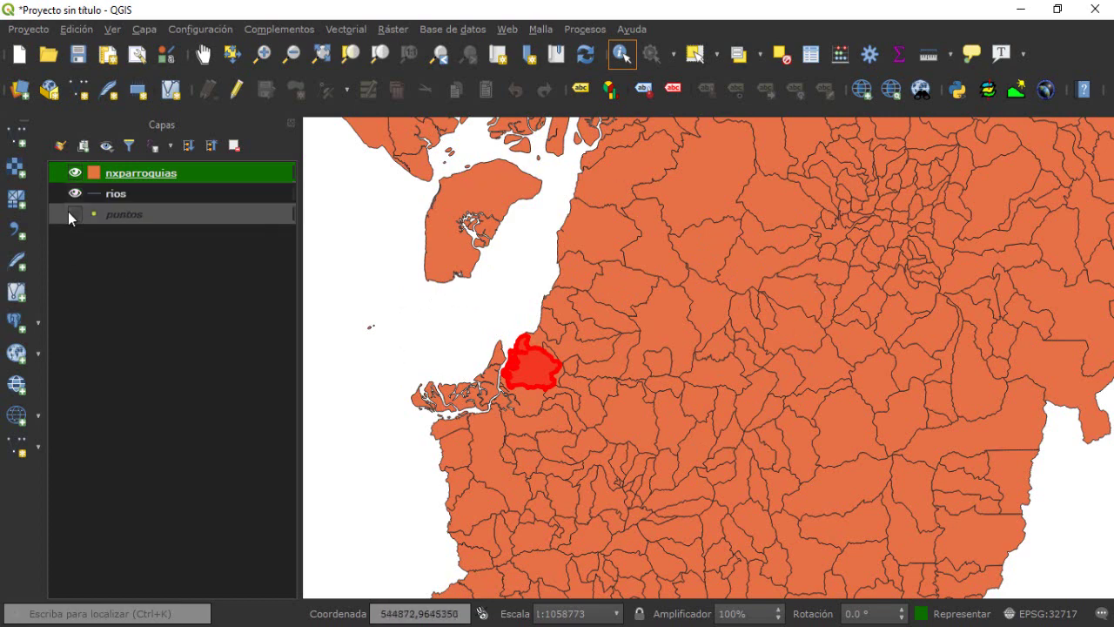
{"action": "left_click", "coordinate": [70, 213]}
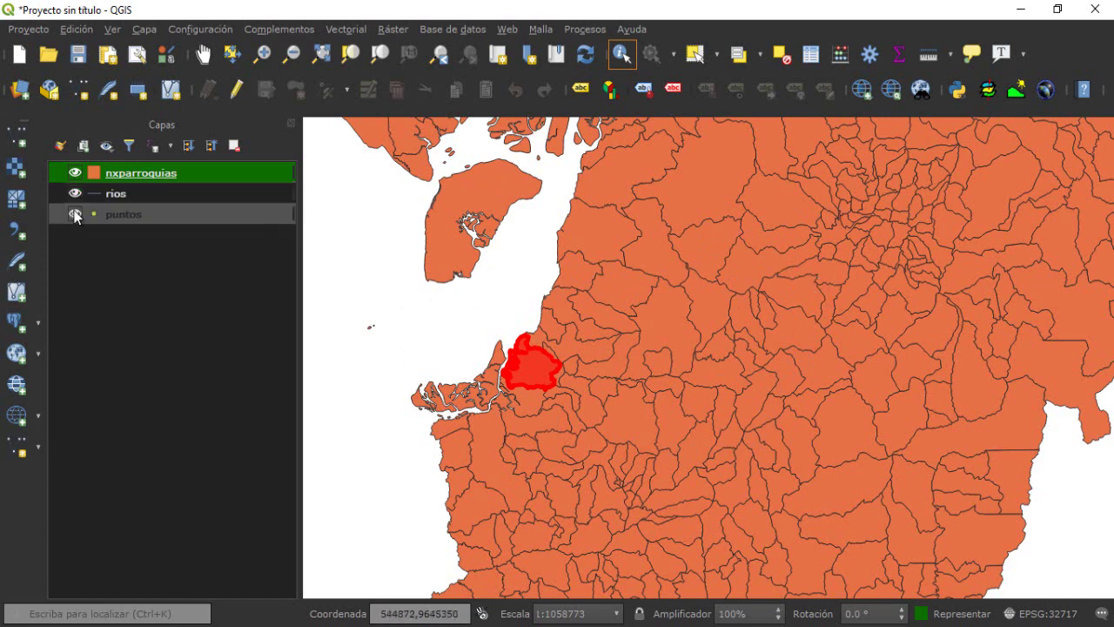
{"action": "left_click", "coordinate": [122, 218]}
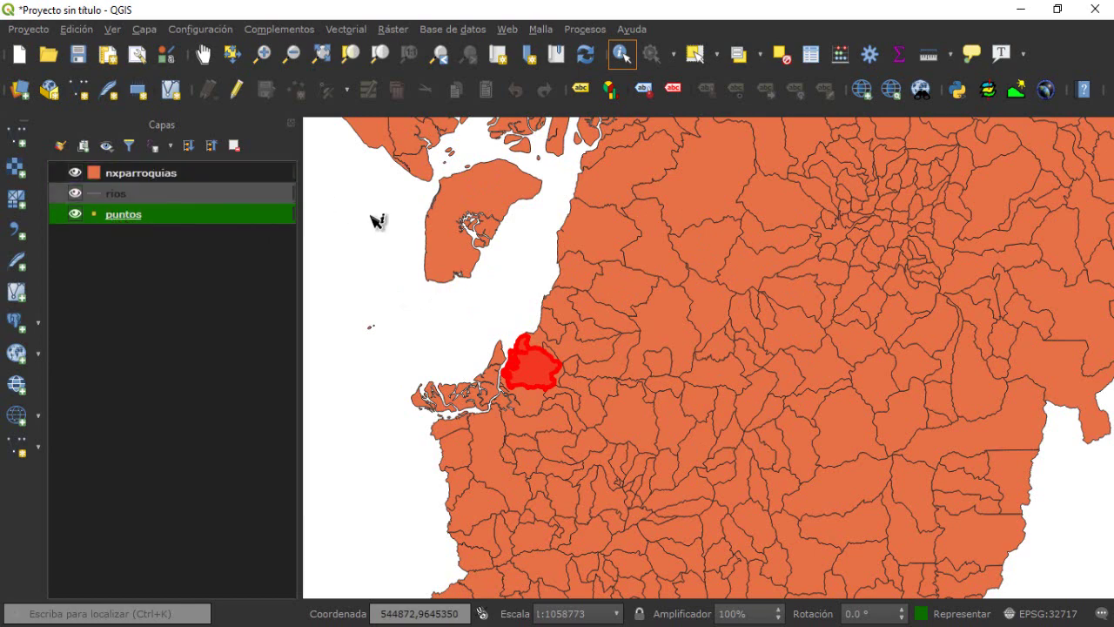
Try to identify a map feature with puntos active, and make nxparroquias the active layer.
{"action": "left_click", "coordinate": [645, 253]}
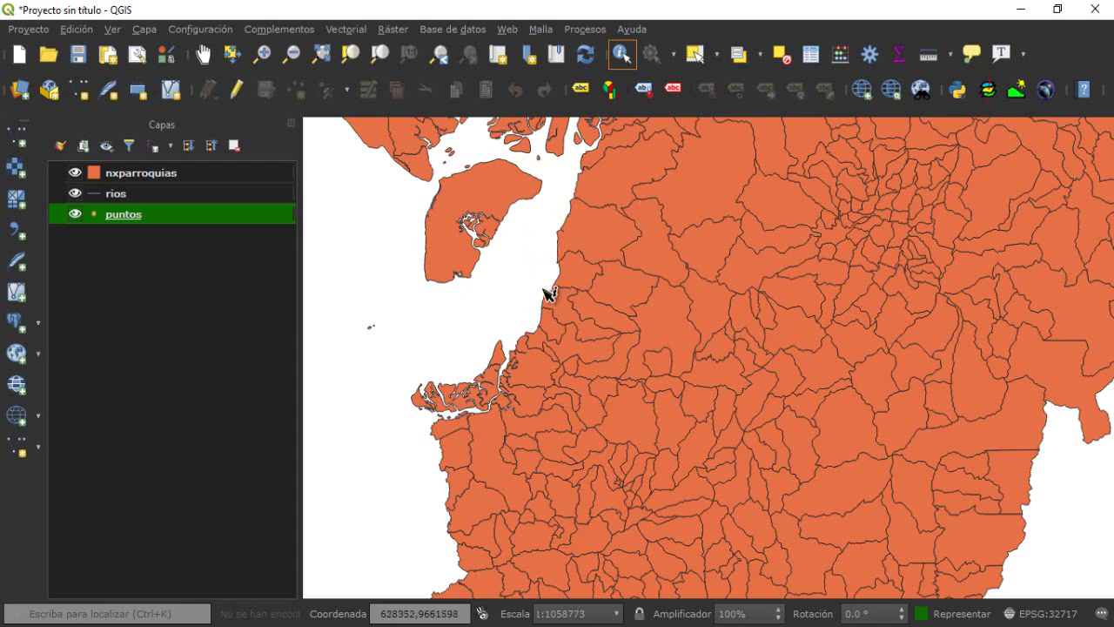
{"action": "left_click", "coordinate": [109, 195]}
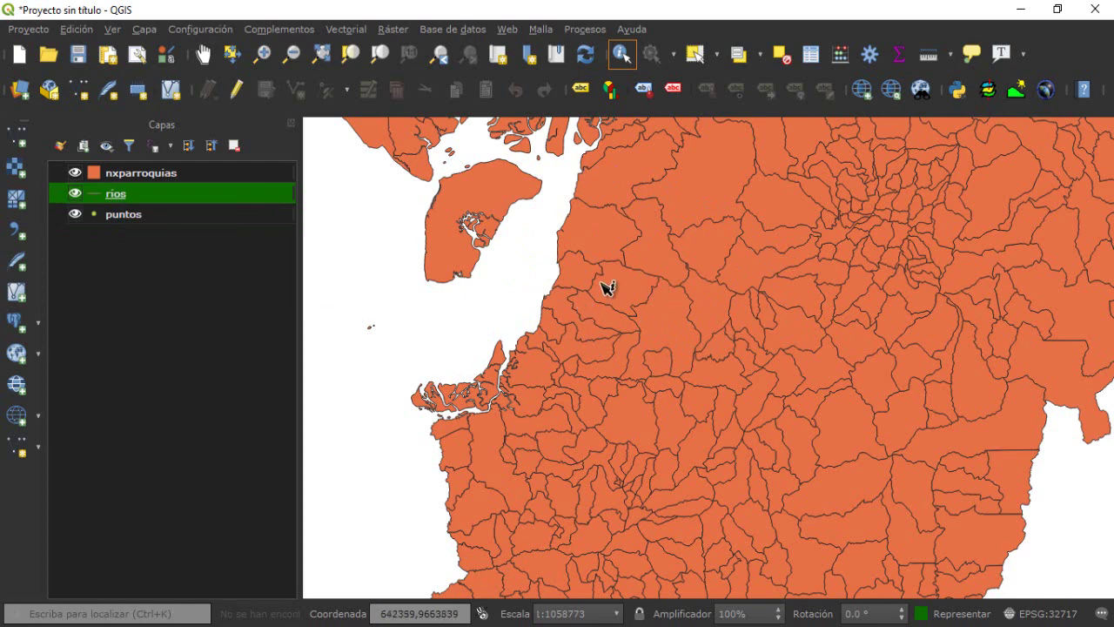
{"action": "left_click", "coordinate": [131, 170]}
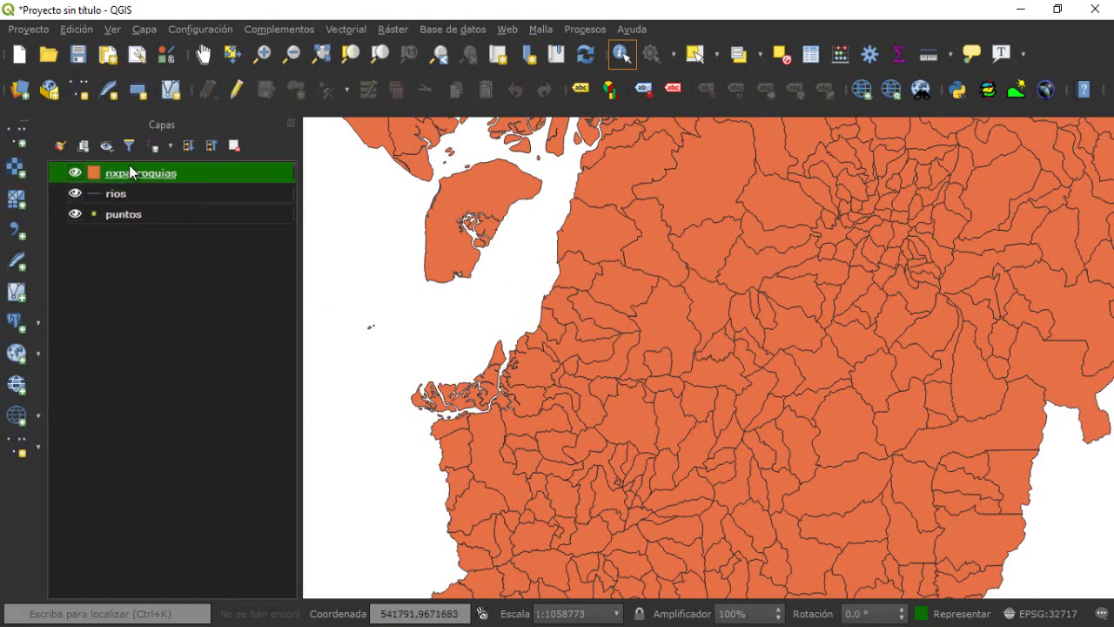
Identify the Camilo Ponce Enriquez and El Carmen de Pijili parishes on the map to read their attributes, and close the results.
{"action": "left_click", "coordinate": [669, 322]}
{"action": "left_click", "coordinate": [635, 289]}
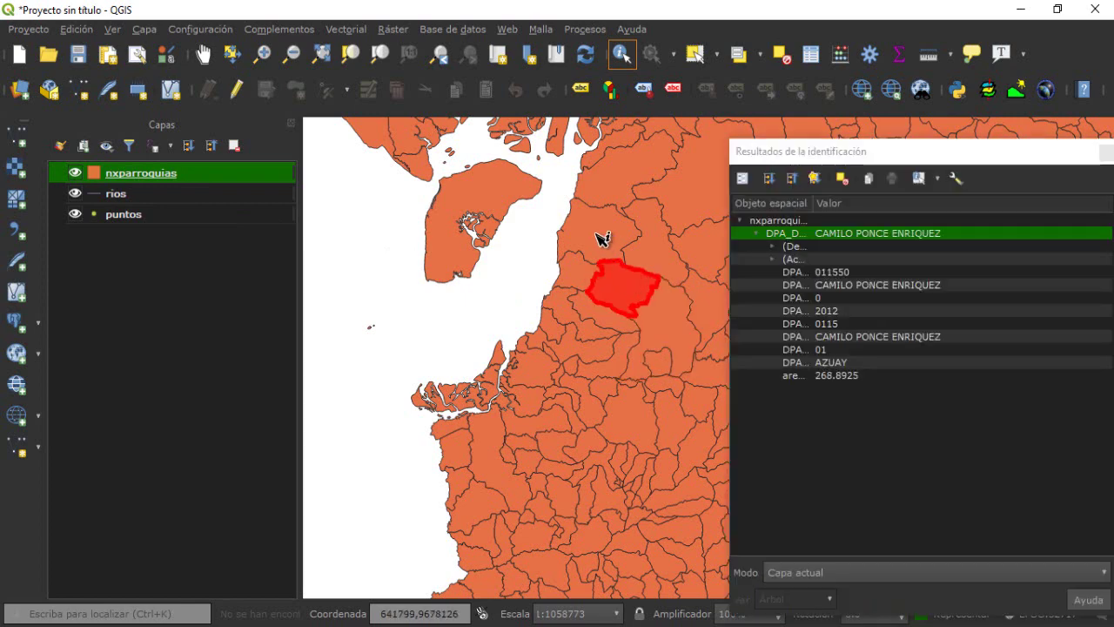
{"action": "left_click", "coordinate": [600, 234]}
{"action": "left_click", "coordinate": [667, 252]}
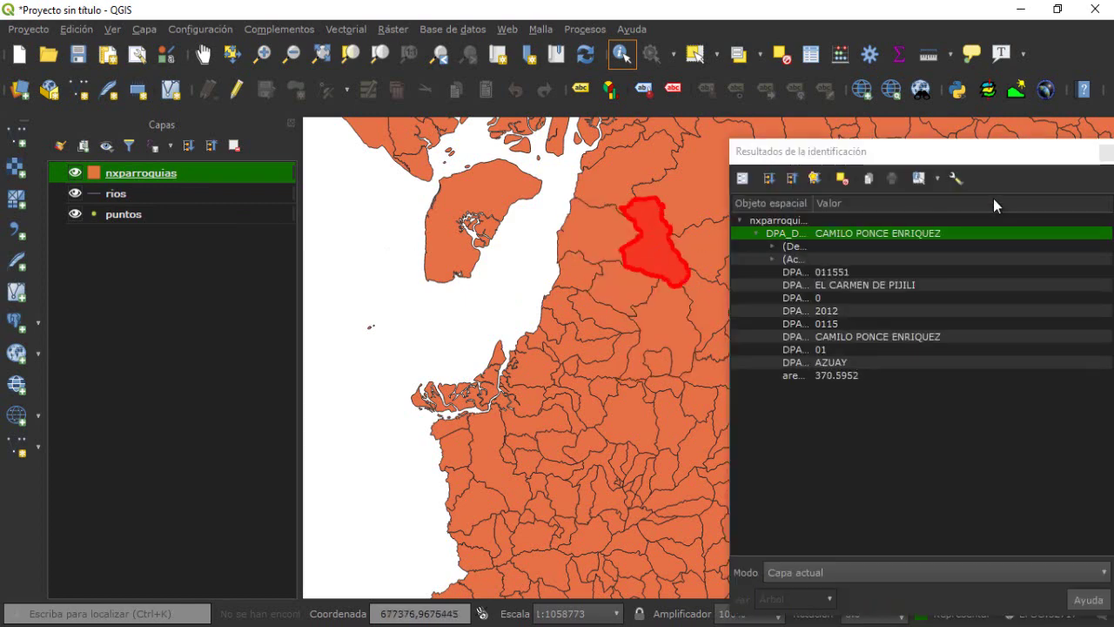
{"action": "left_click", "coordinate": [1107, 153]}
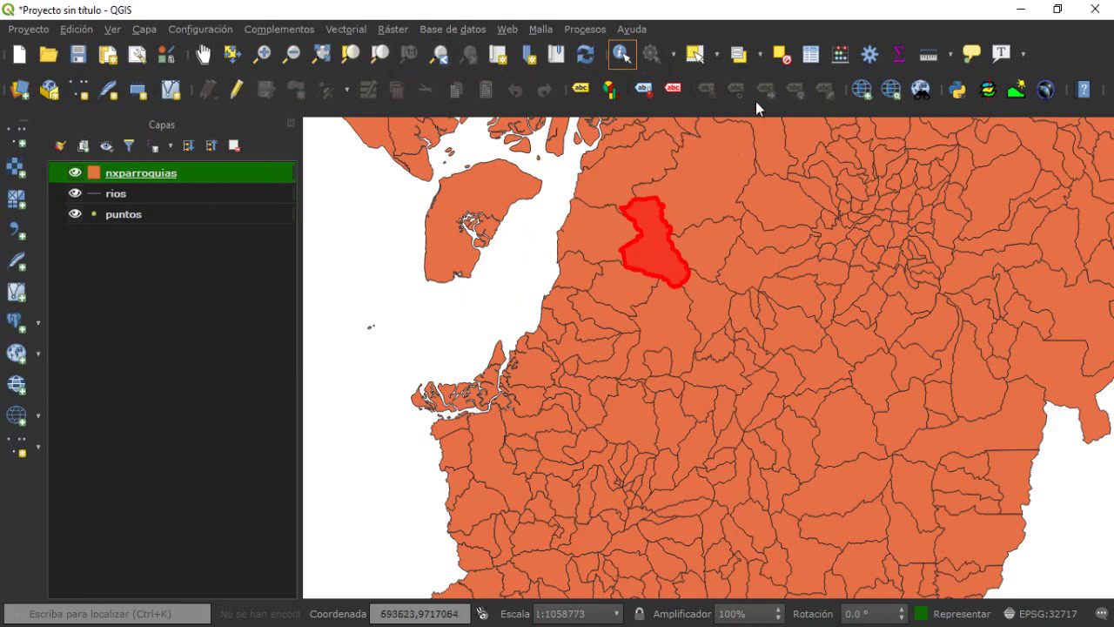
Select the coastal Balao parish on the map and open the nxparroquias attribute table.
{"action": "left_click", "coordinate": [695, 57]}
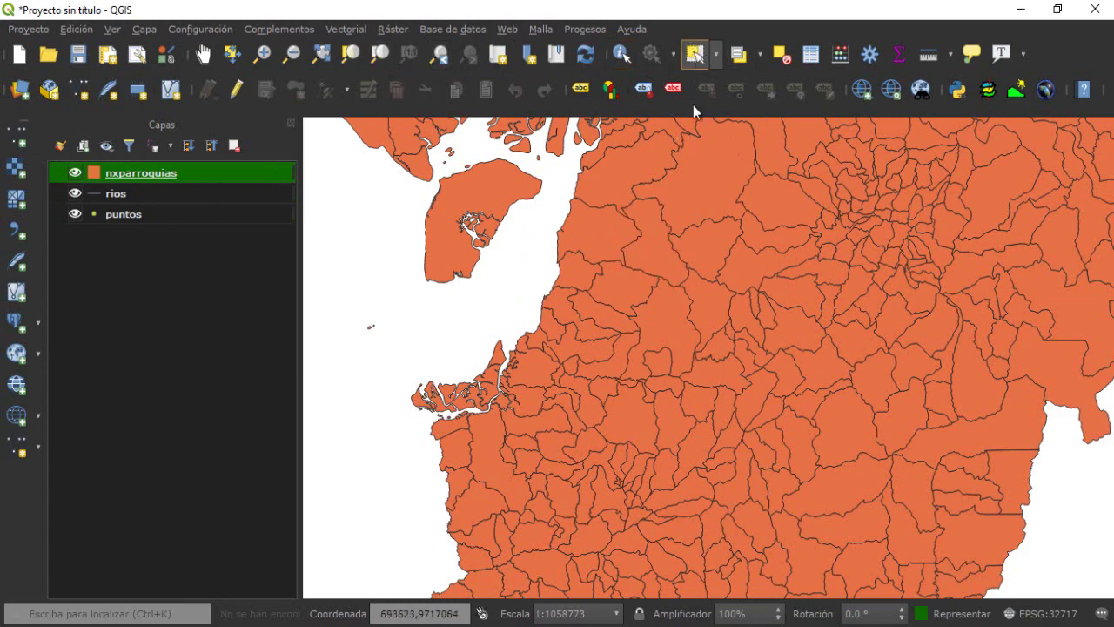
{"action": "left_click", "coordinate": [590, 237]}
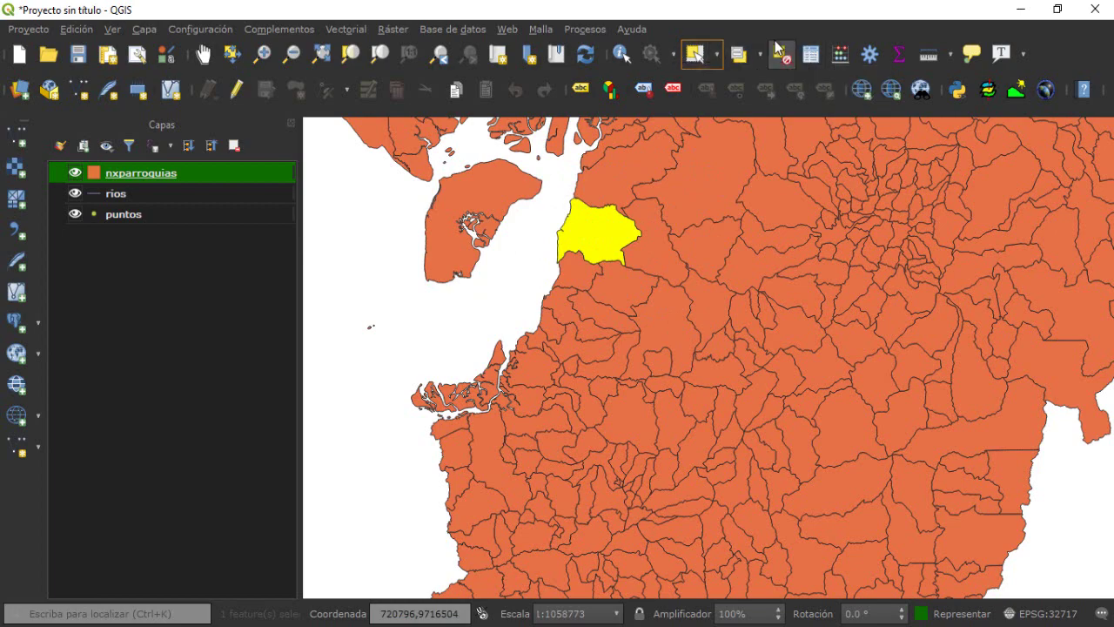
{"action": "left_click", "coordinate": [810, 53]}
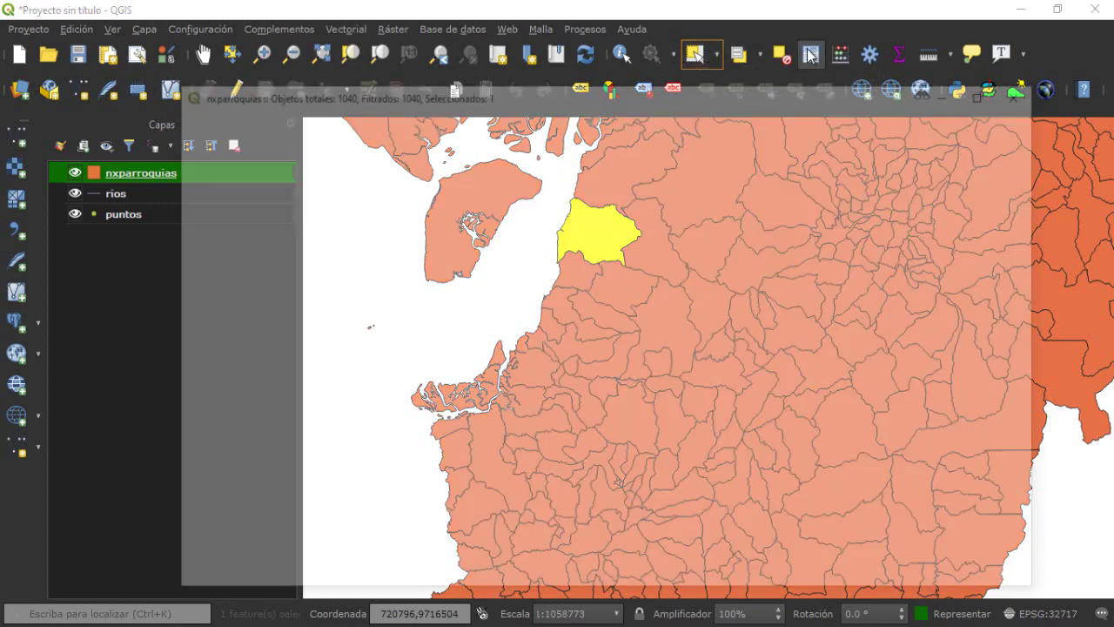
Browse the attribute table and filter it to show only the selected features.
{"action": "scroll", "coordinate": [397, 326], "scroll_direction": "down", "scroll_amount": 16}
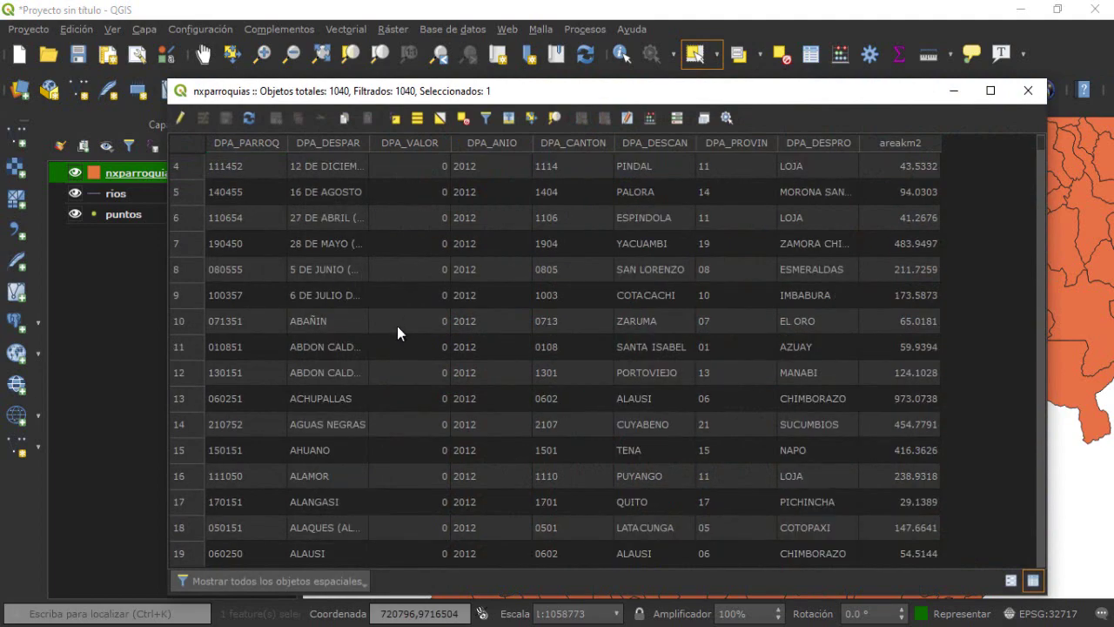
{"action": "scroll", "coordinate": [400, 330], "scroll_direction": "up", "scroll_amount": 7}
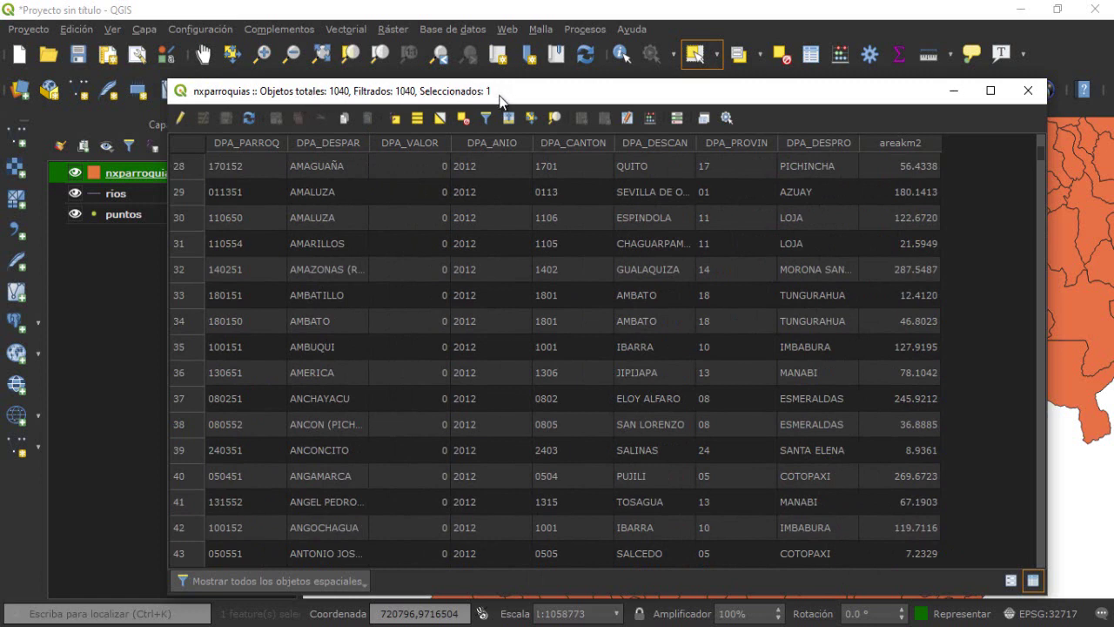
{"action": "scroll", "coordinate": [329, 327], "scroll_direction": "down", "scroll_amount": 8}
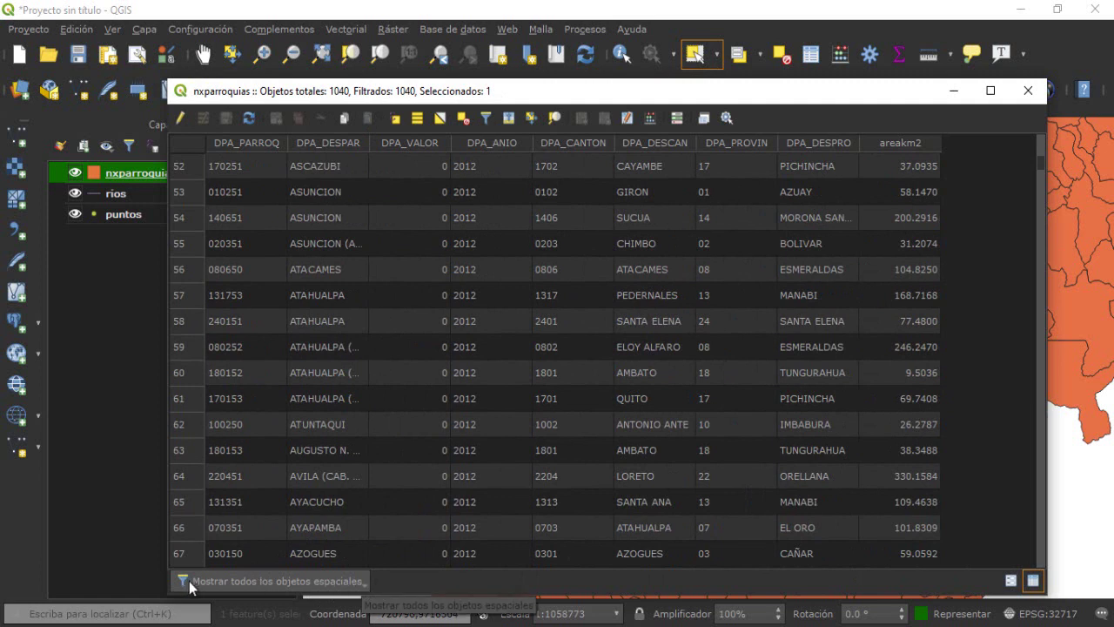
{"action": "left_click", "coordinate": [363, 582]}
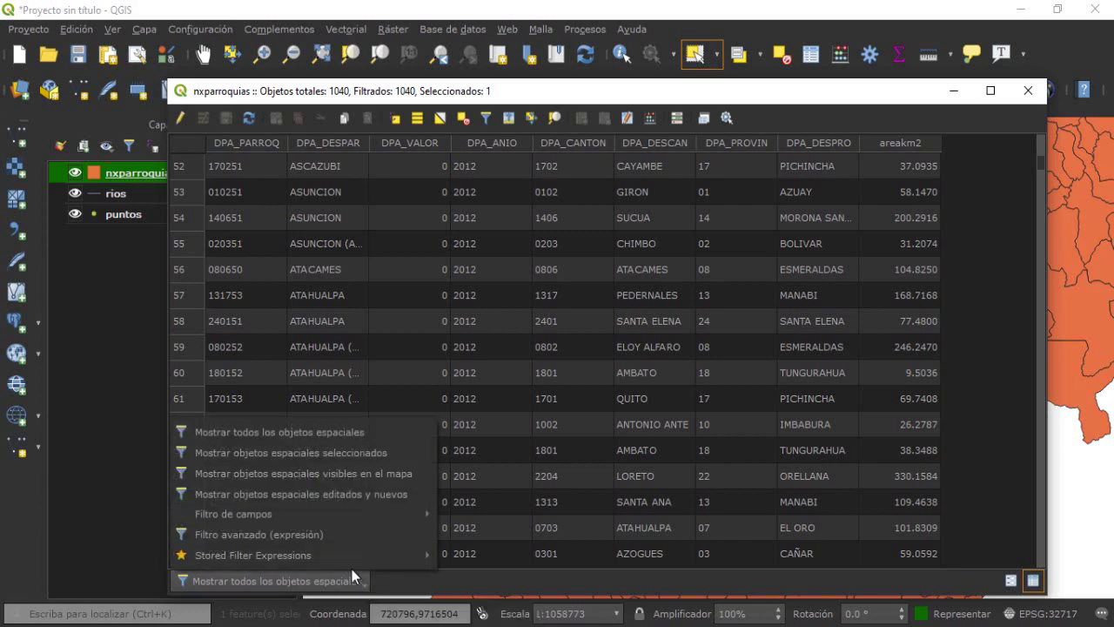
{"action": "left_click", "coordinate": [233, 452]}
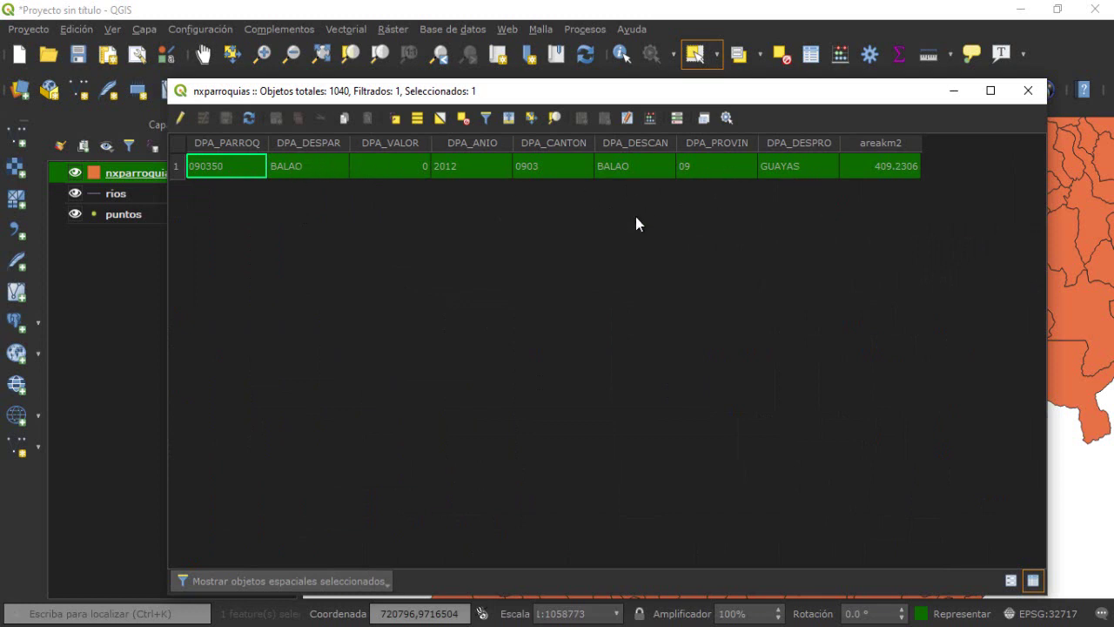
Show all features in the attribute table again, close it, and clear the parish selection.
{"action": "left_click", "coordinate": [387, 579]}
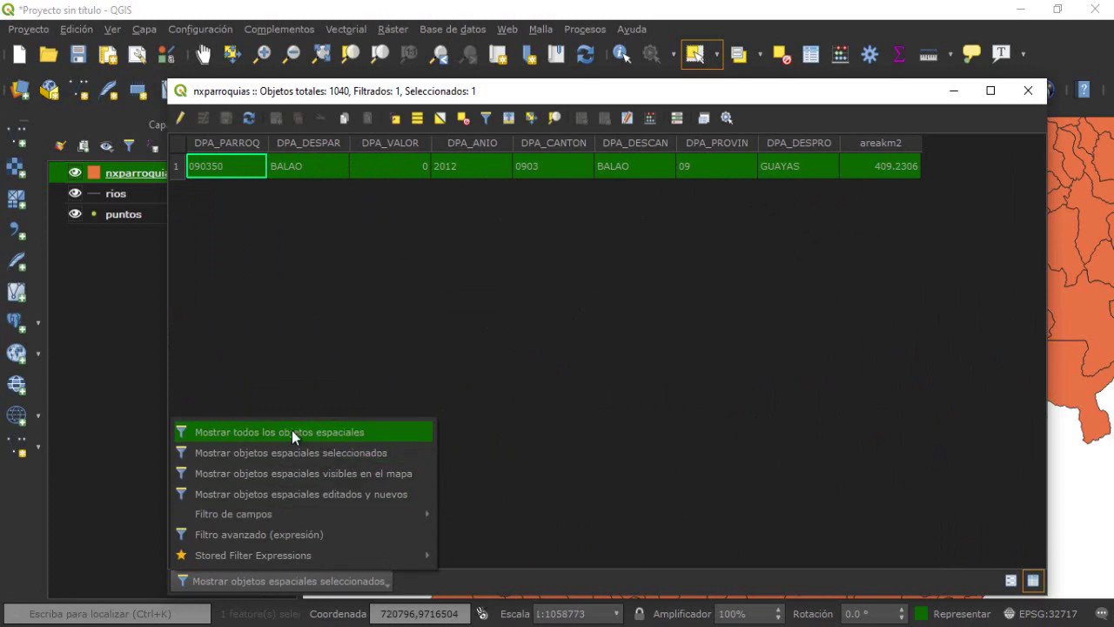
{"action": "left_click", "coordinate": [292, 431]}
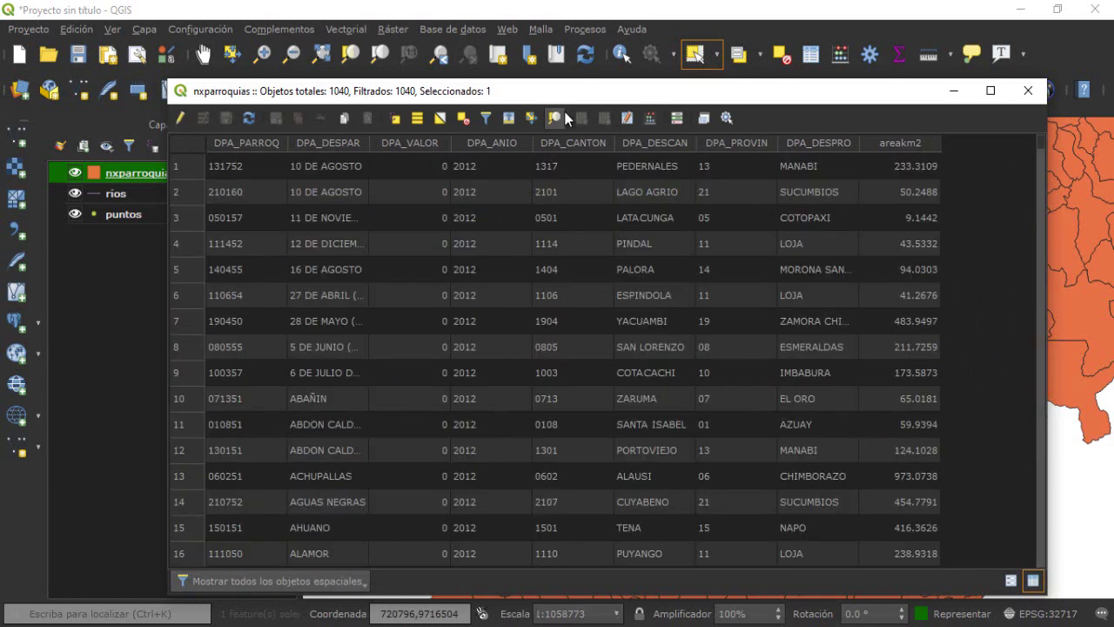
{"action": "left_click", "coordinate": [1025, 90]}
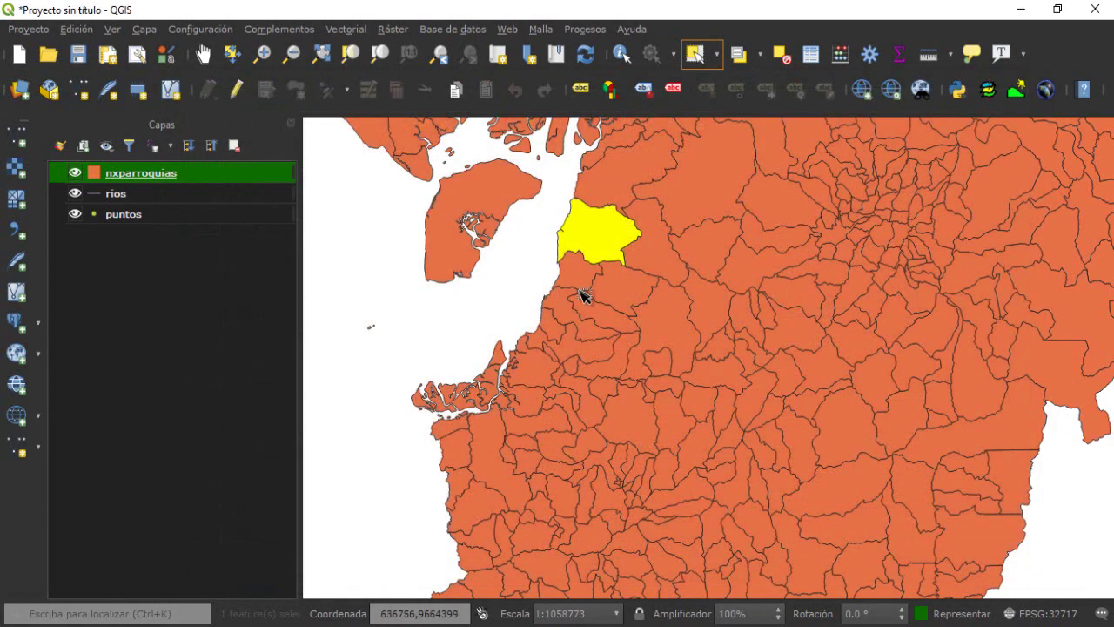
{"action": "left_click", "coordinate": [783, 54]}
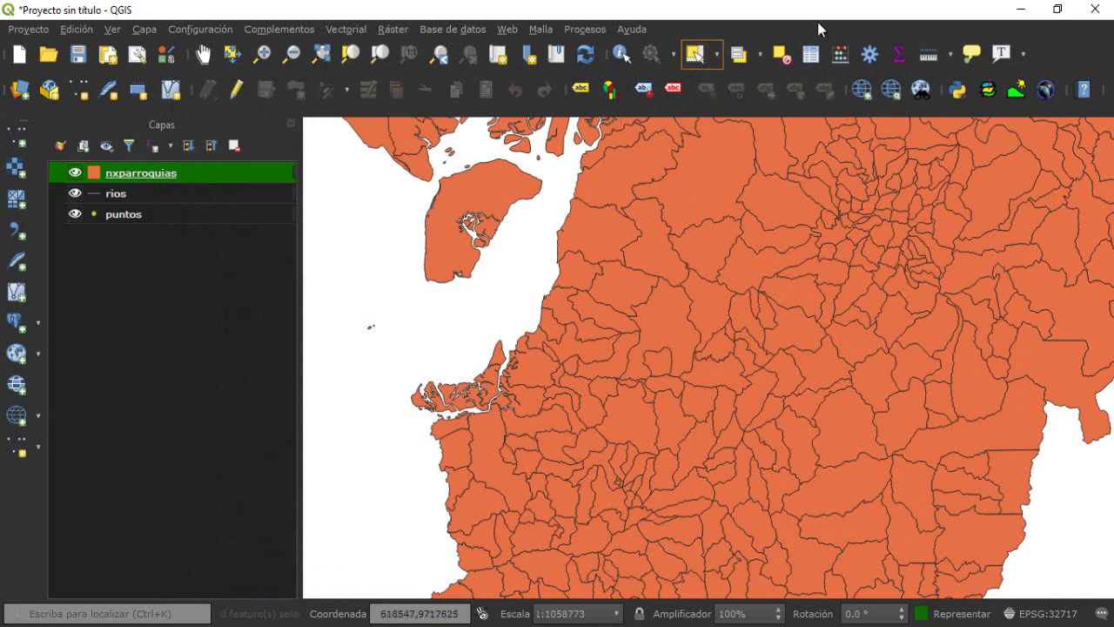
Reopen the nxparroquias attribute table and sort it by DPA_DESPAR in ascending and descending order.
{"action": "left_click", "coordinate": [808, 55]}
{"action": "scroll", "coordinate": [235, 327], "scroll_direction": "down", "scroll_amount": 1}
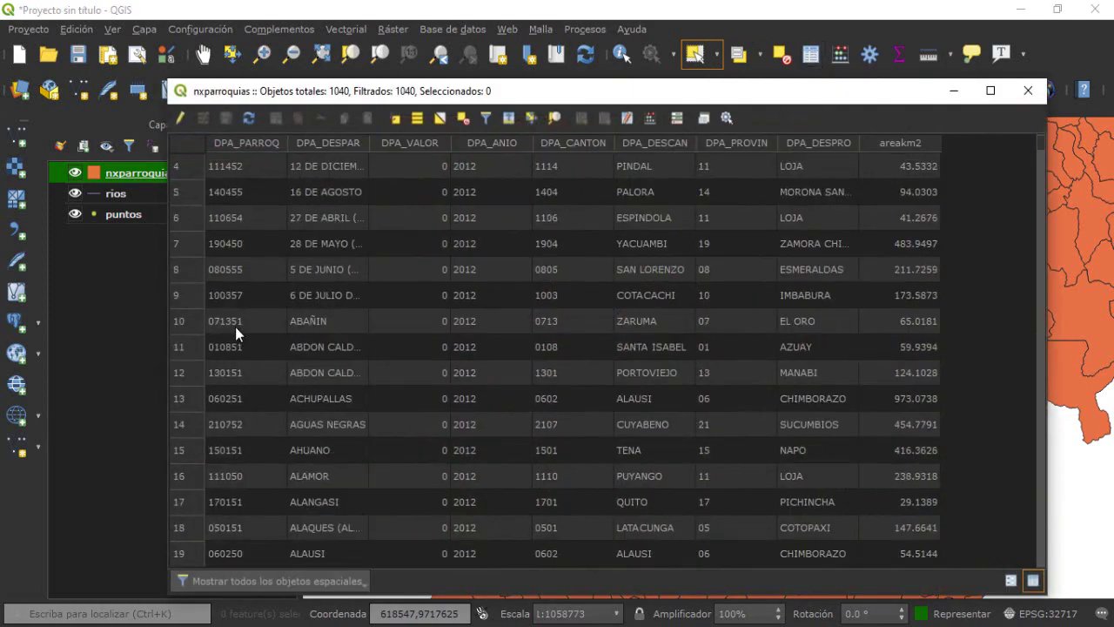
{"action": "scroll", "coordinate": [254, 328], "scroll_direction": "up", "scroll_amount": 1}
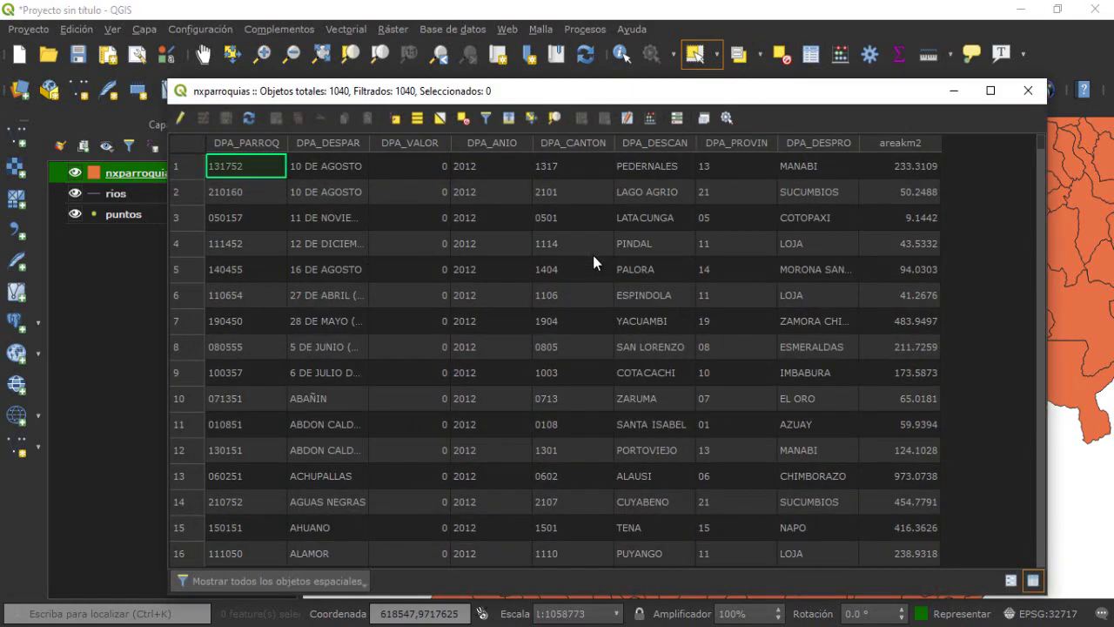
{"action": "left_click", "coordinate": [309, 144]}
{"action": "left_click", "coordinate": [309, 144]}
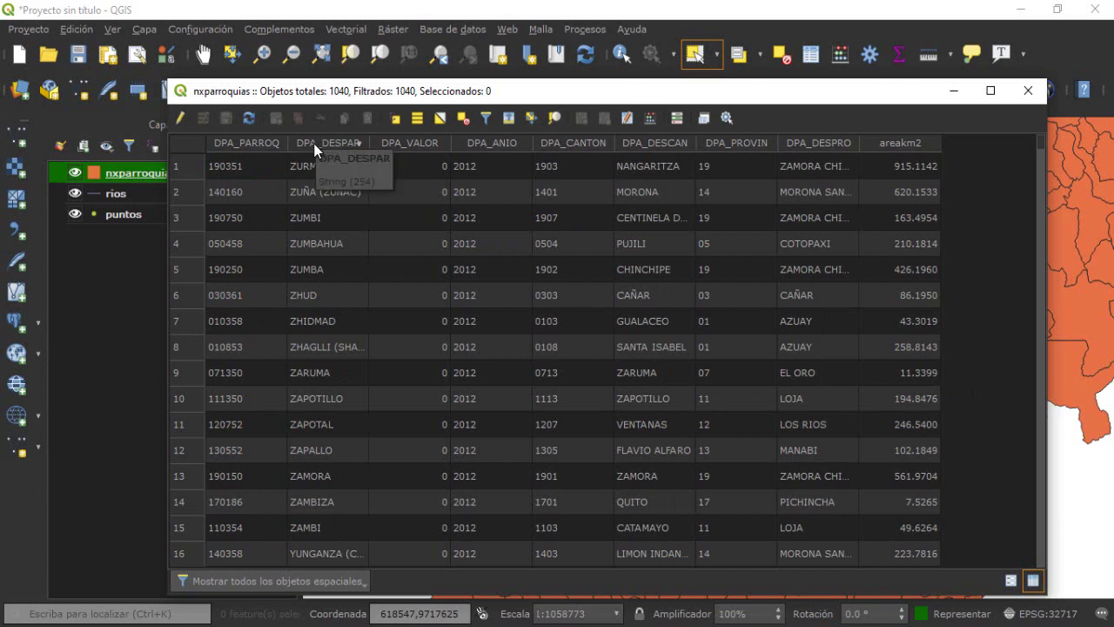
{"action": "left_click", "coordinate": [313, 143]}
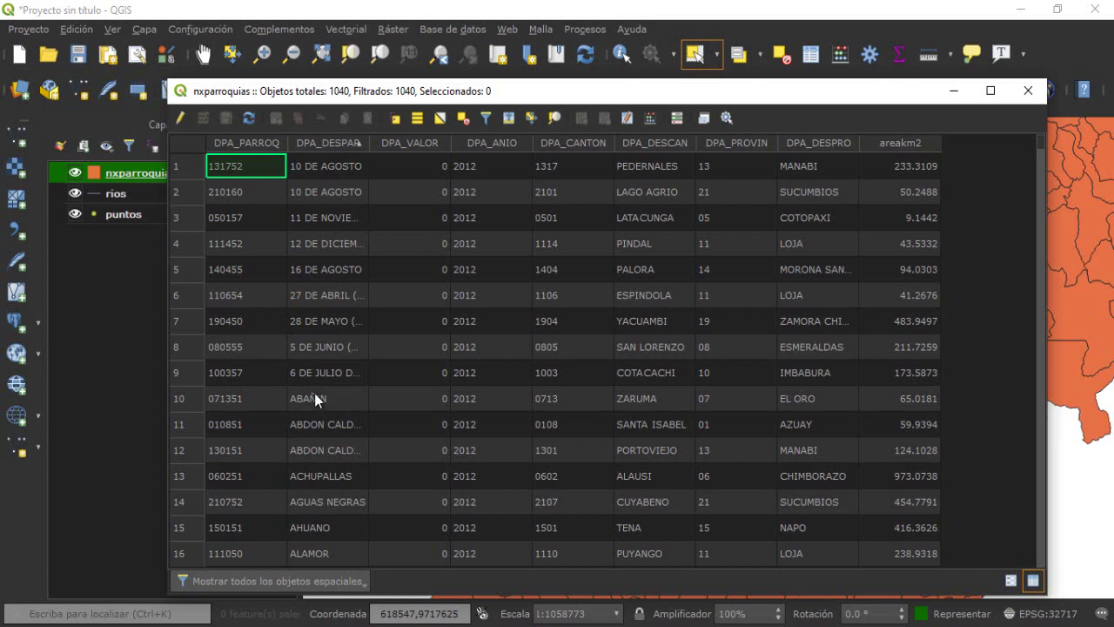
{"action": "left_click", "coordinate": [311, 143]}
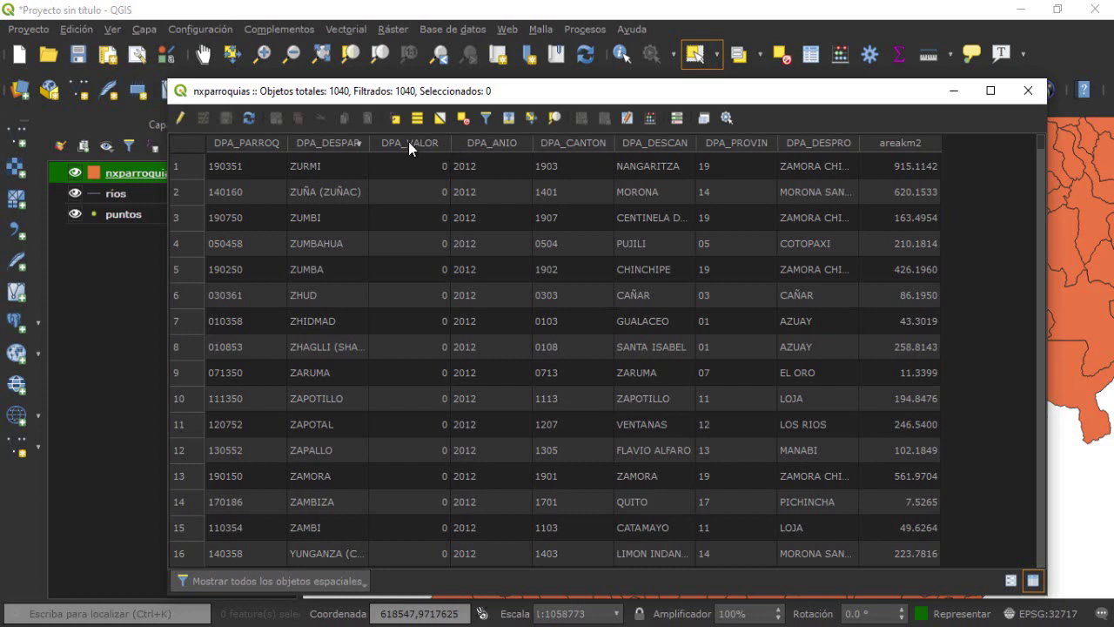
Sort the attribute table by DPA_CANTON in descending order and select the Salinas parish record.
{"action": "left_click", "coordinate": [567, 144]}
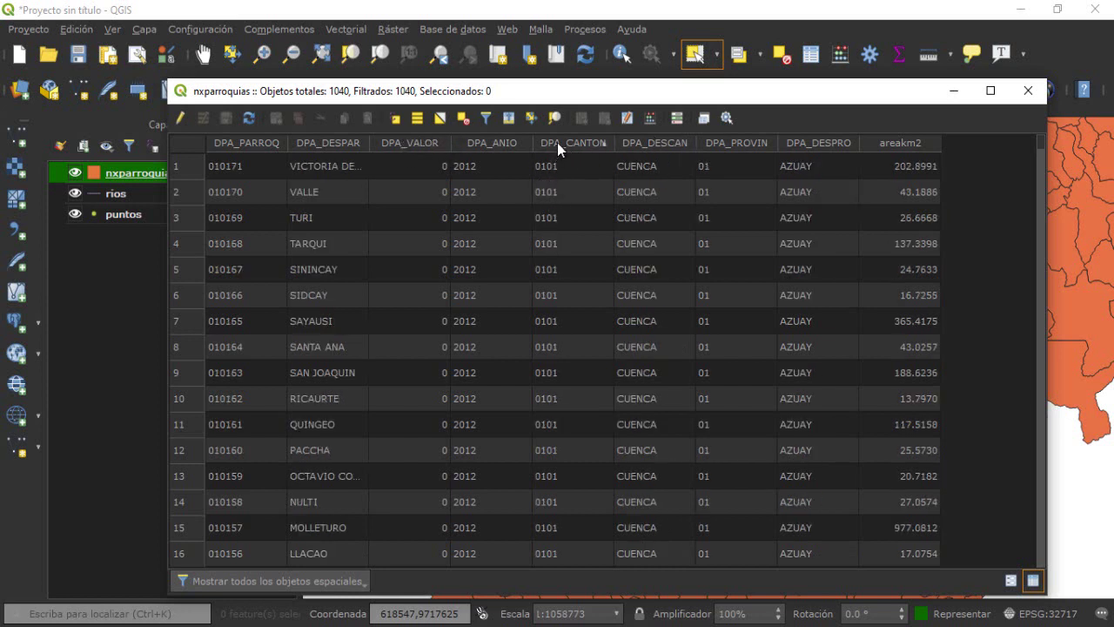
{"action": "left_click", "coordinate": [558, 143]}
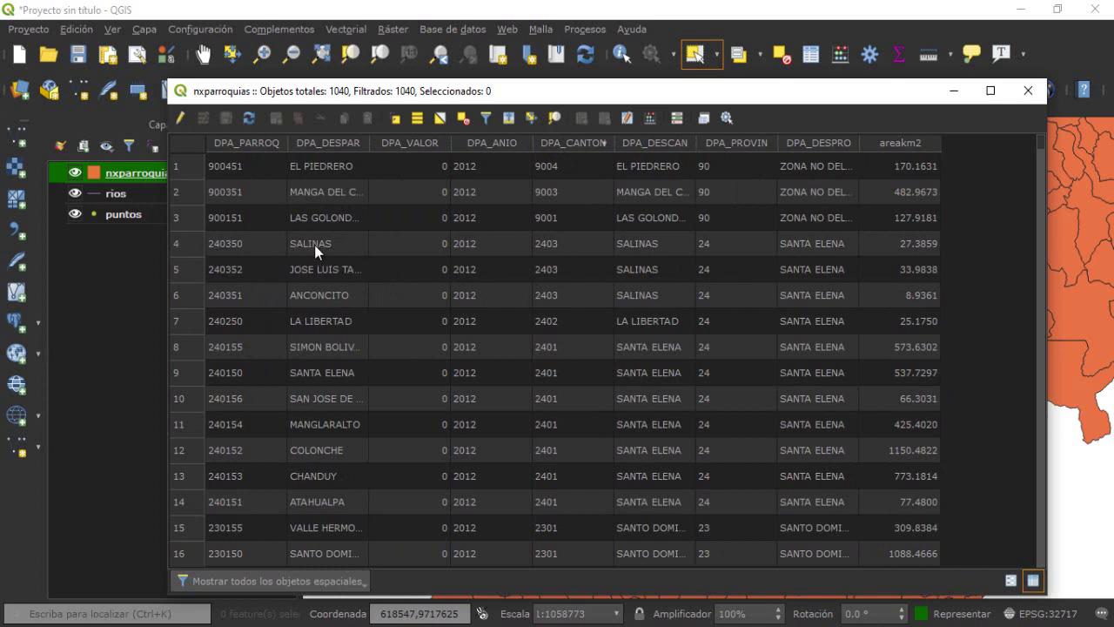
{"action": "left_click", "coordinate": [179, 241]}
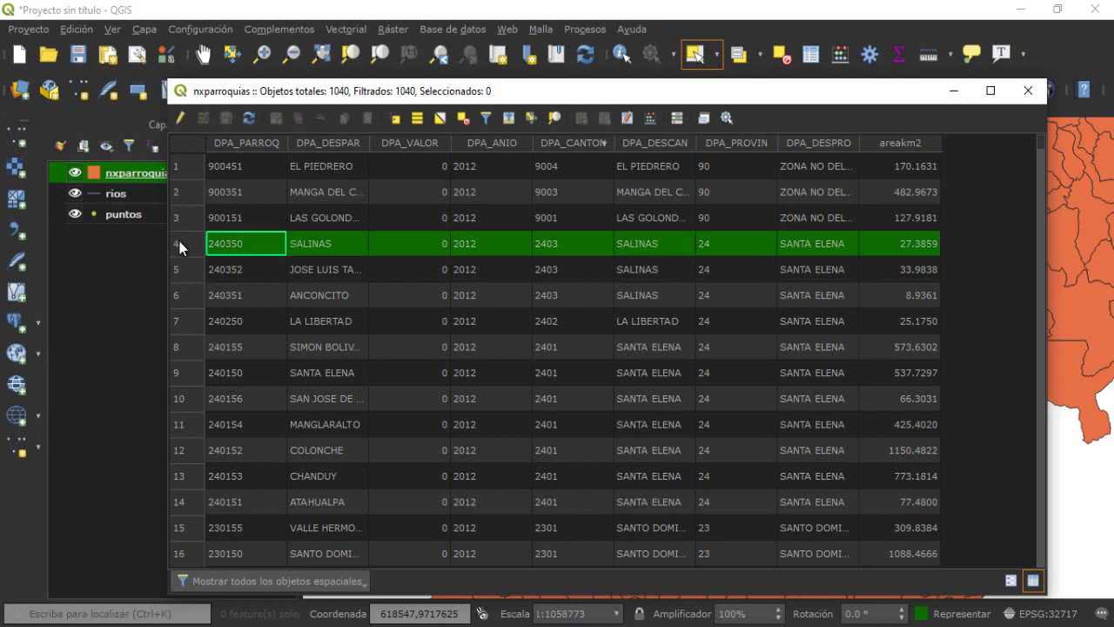
Close the attribute table and locate the selected Salinas parish on the map.
{"action": "left_click", "coordinate": [1025, 94]}
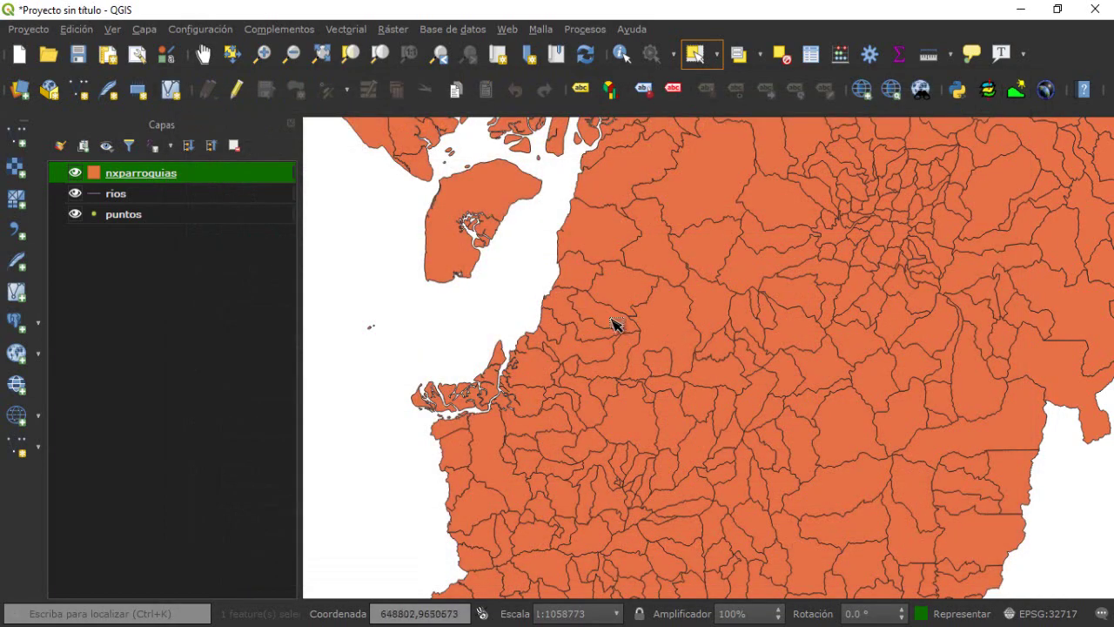
{"action": "scroll", "coordinate": [503, 244], "scroll_direction": "down", "scroll_amount": 3}
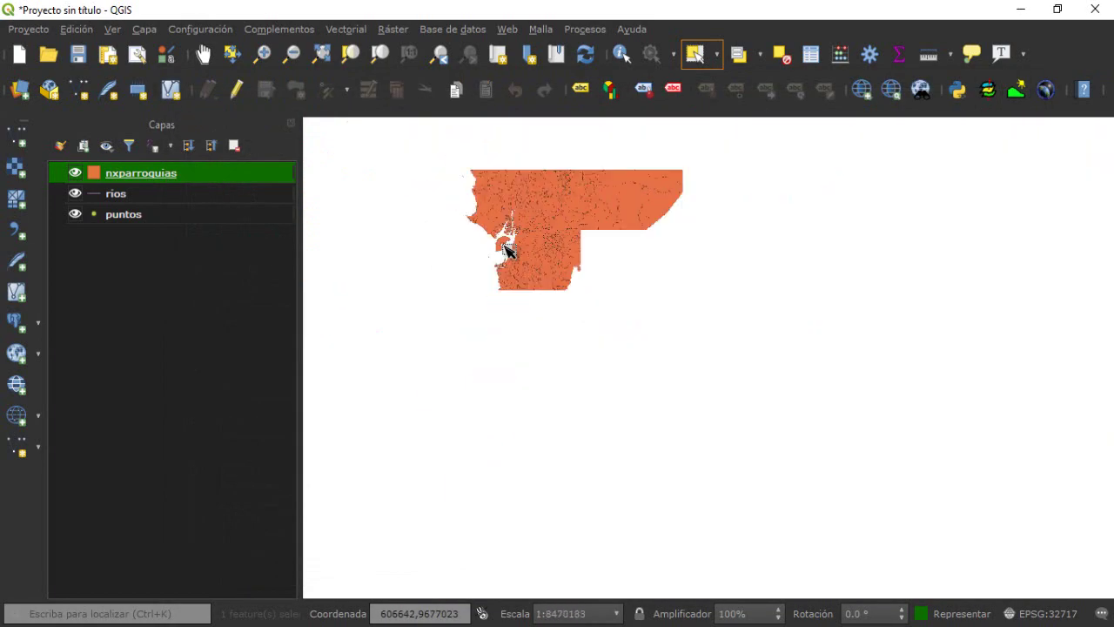
{"action": "left_click_drag", "start_coordinate": [759, 245], "coordinate": [875, 501]}
{"action": "scroll", "coordinate": [635, 288], "scroll_direction": "up", "scroll_amount": 2}
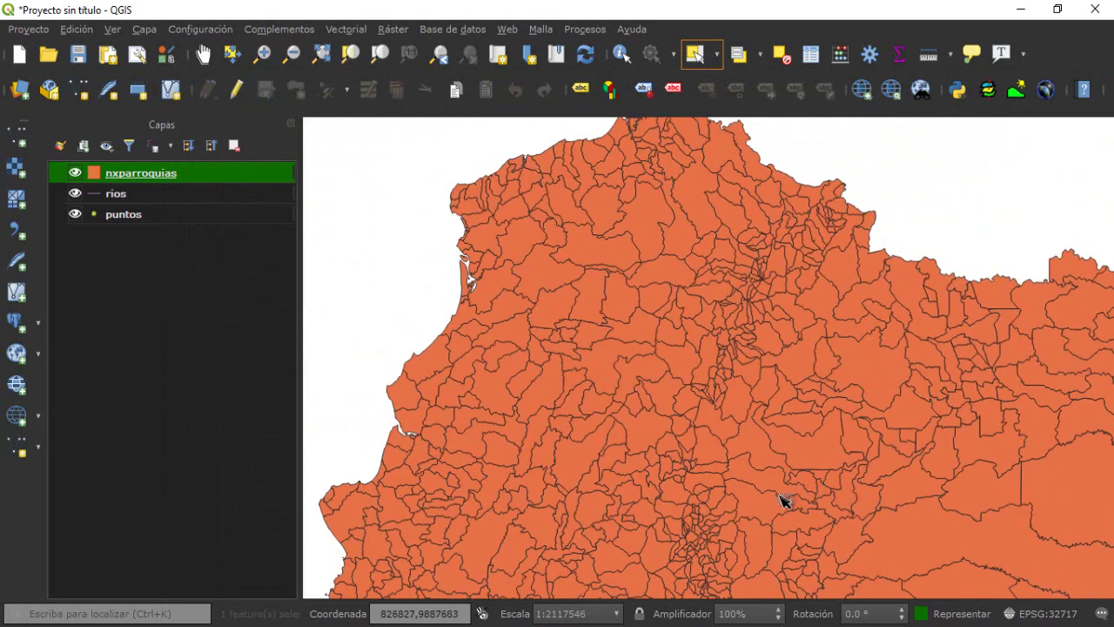
{"action": "left_click_drag", "start_coordinate": [782, 497], "coordinate": [762, 265]}
{"action": "left_click_drag", "start_coordinate": [722, 423], "coordinate": [732, 341]}
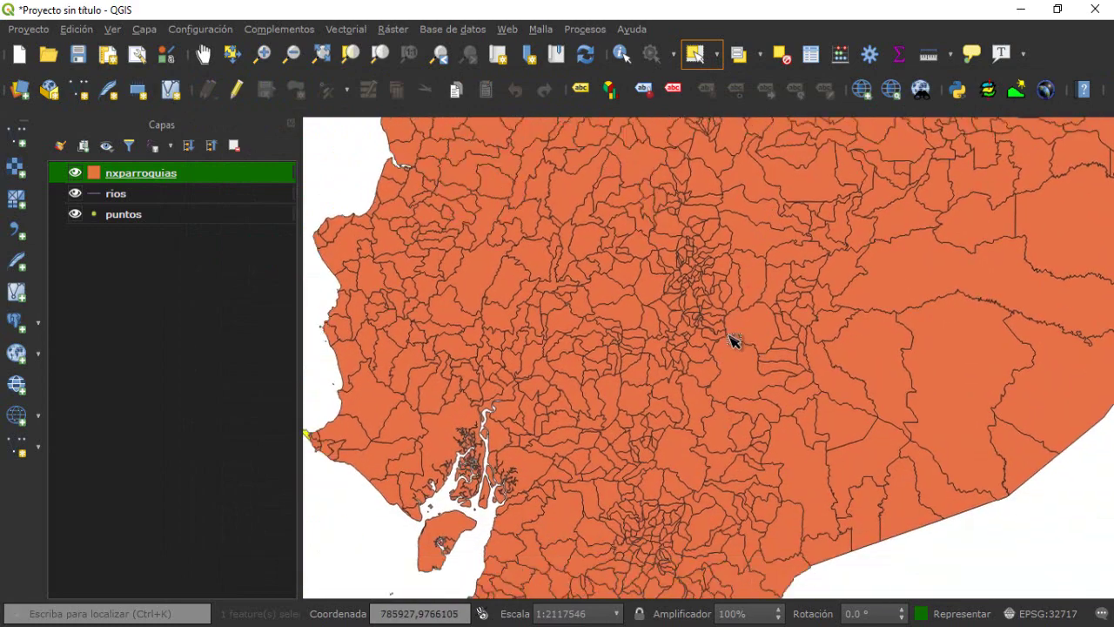